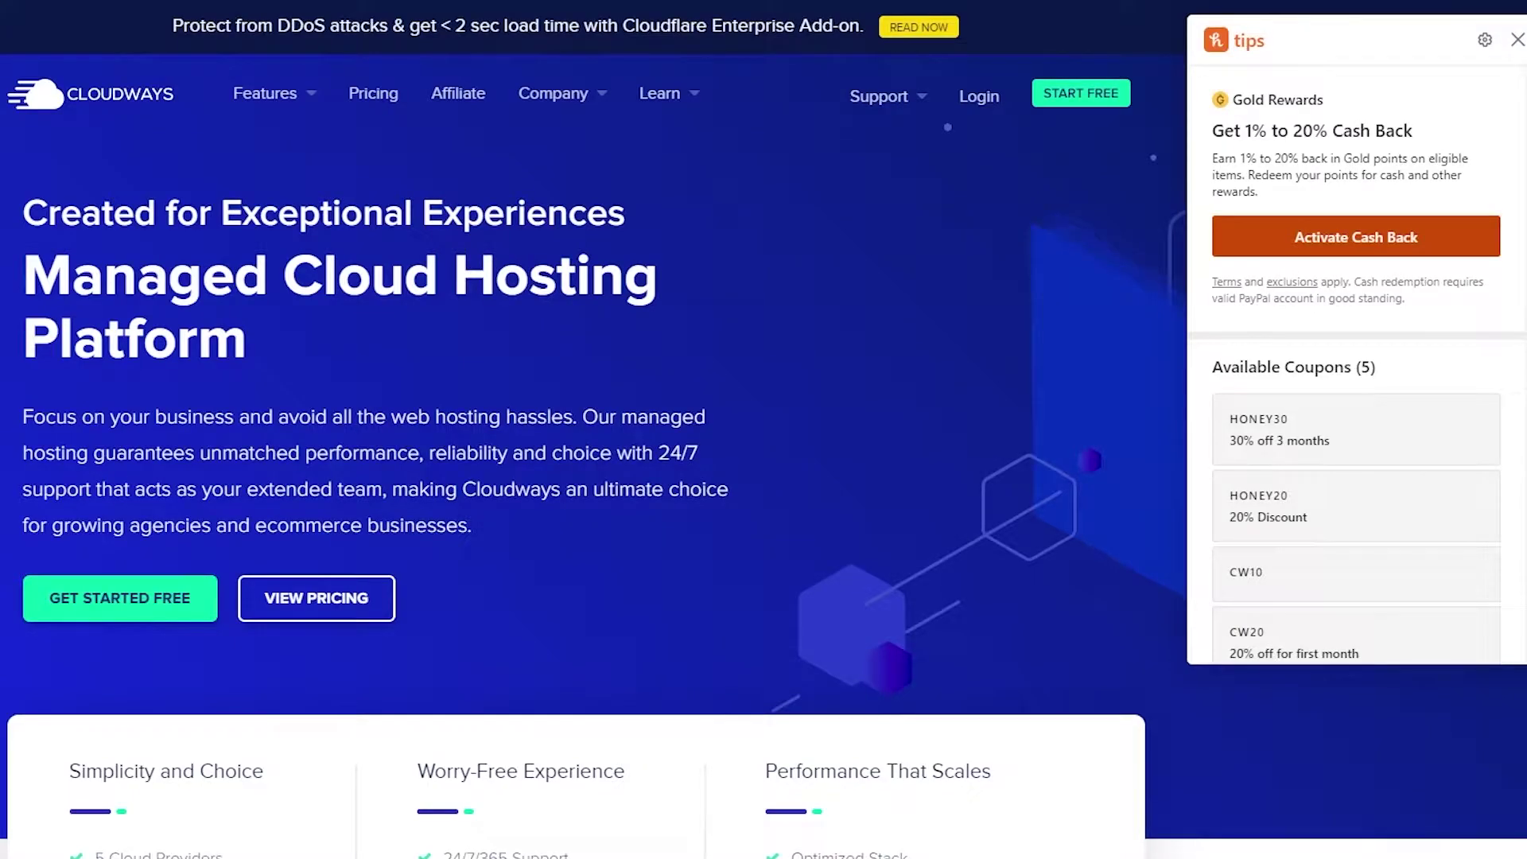
Step: Look over the Cloudways homepage, dismiss the coupon tips popup and start the free sign-up
scroll(11, 358, down, 10)
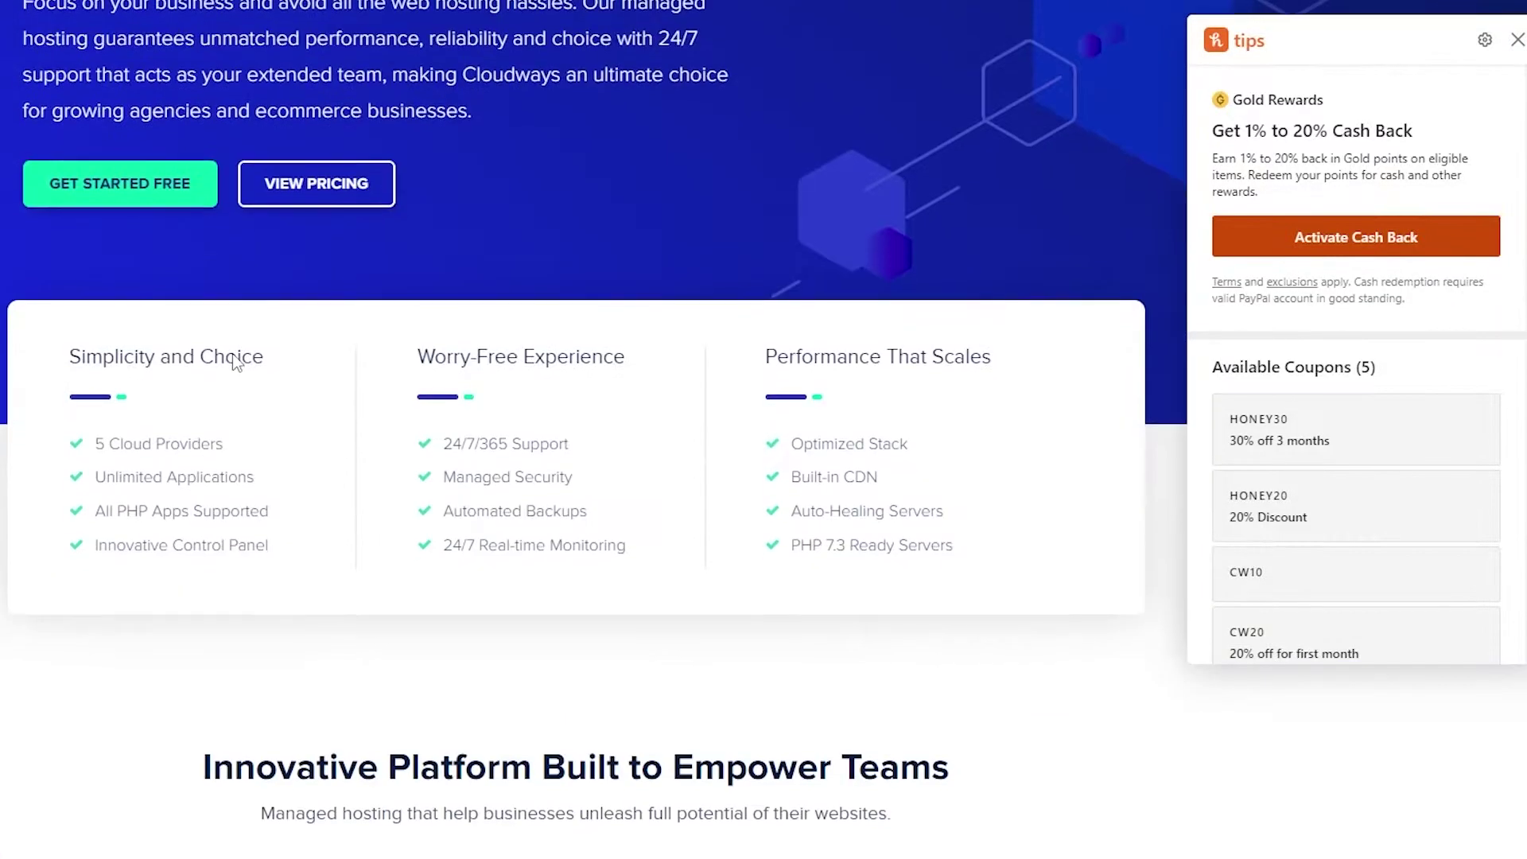
scroll(1078, 271, up, 1)
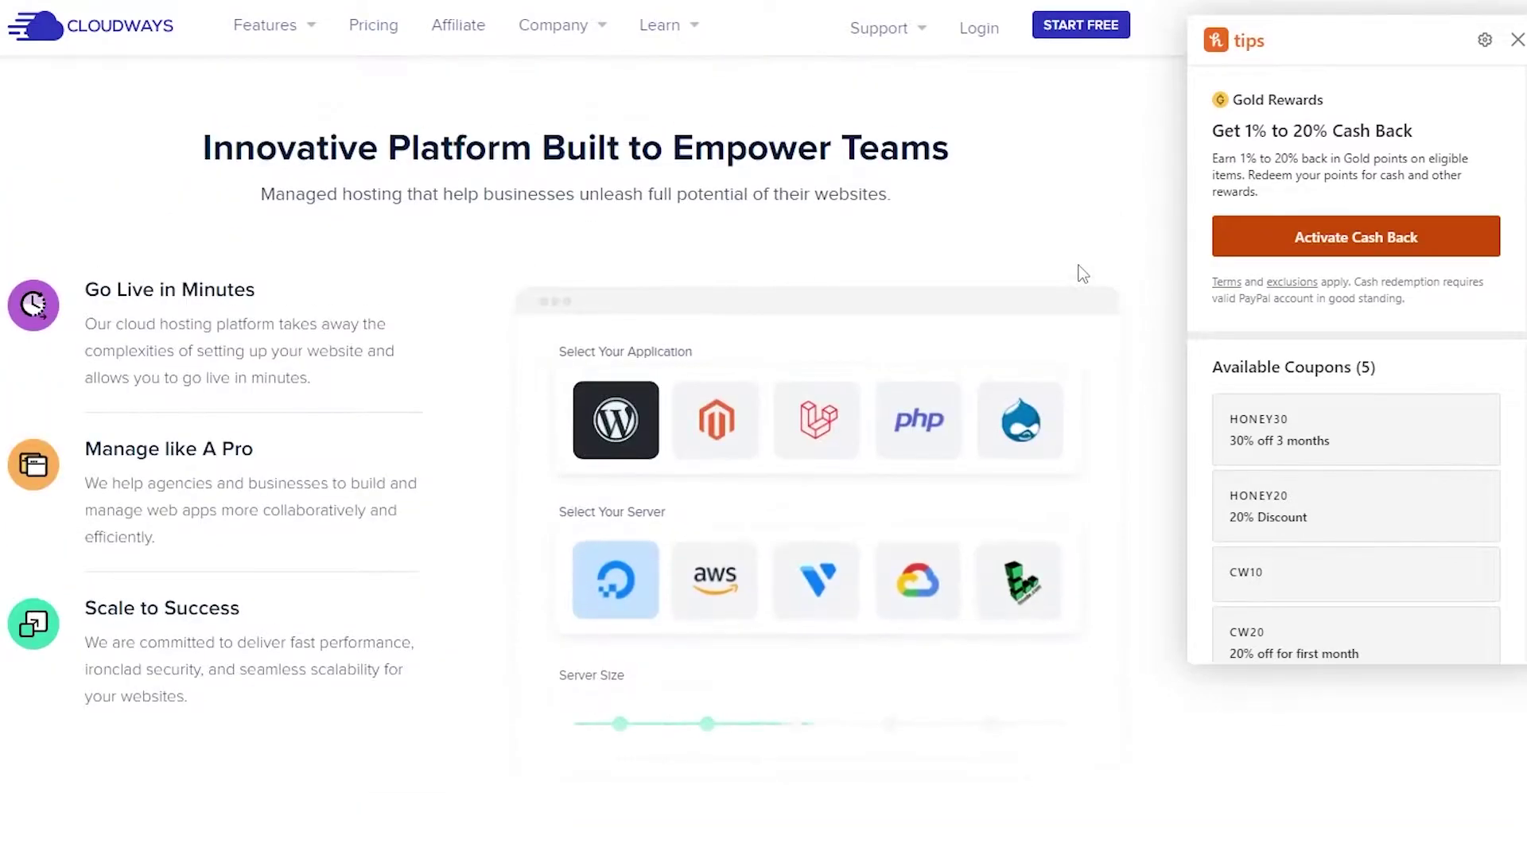
scroll(1078, 270, down, 1)
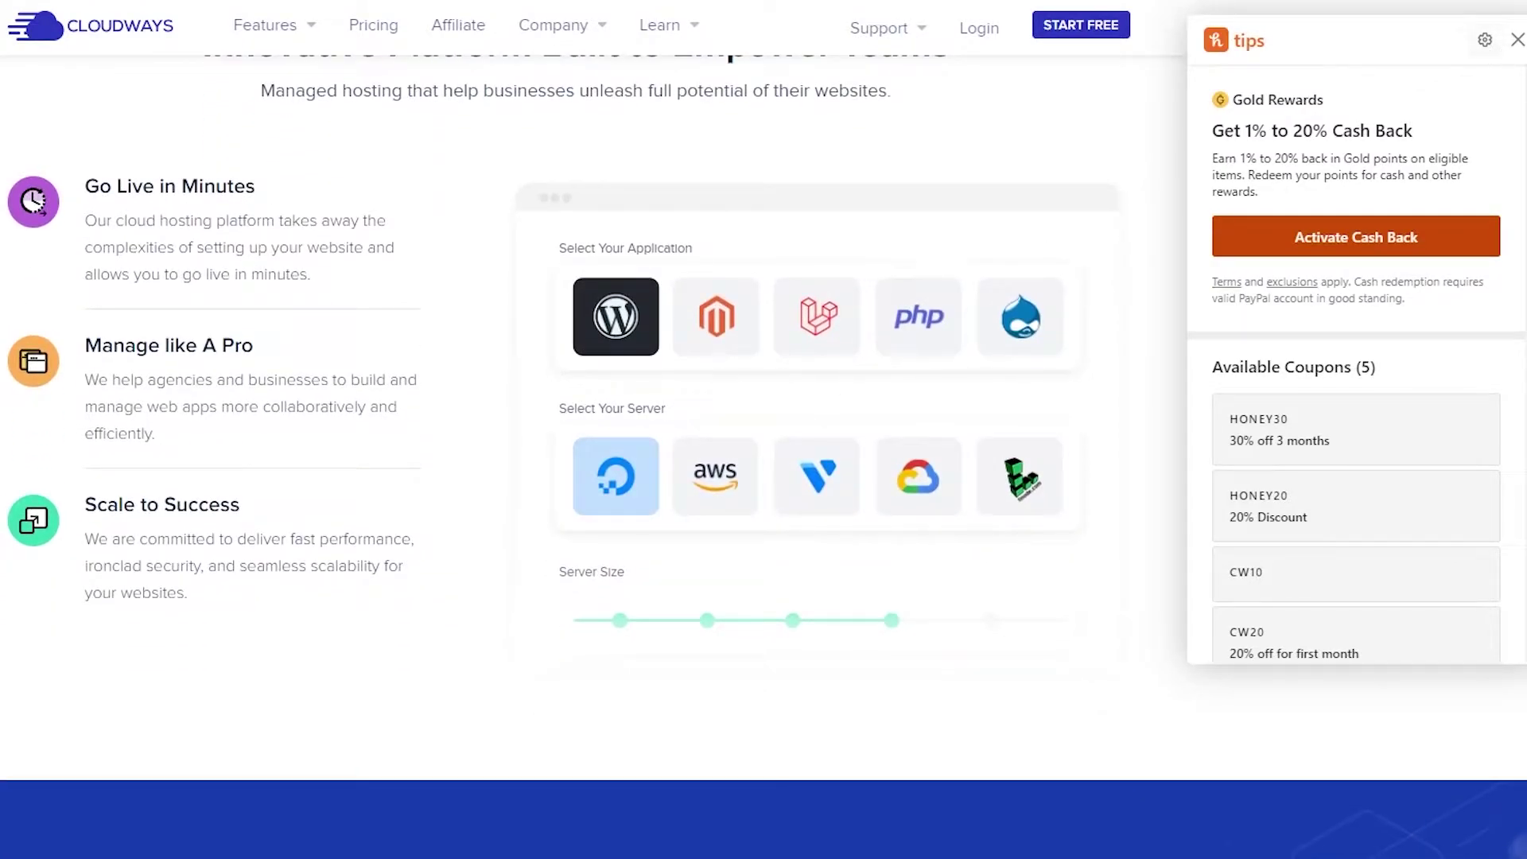
click(1518, 40)
scroll(738, 298, up, 9)
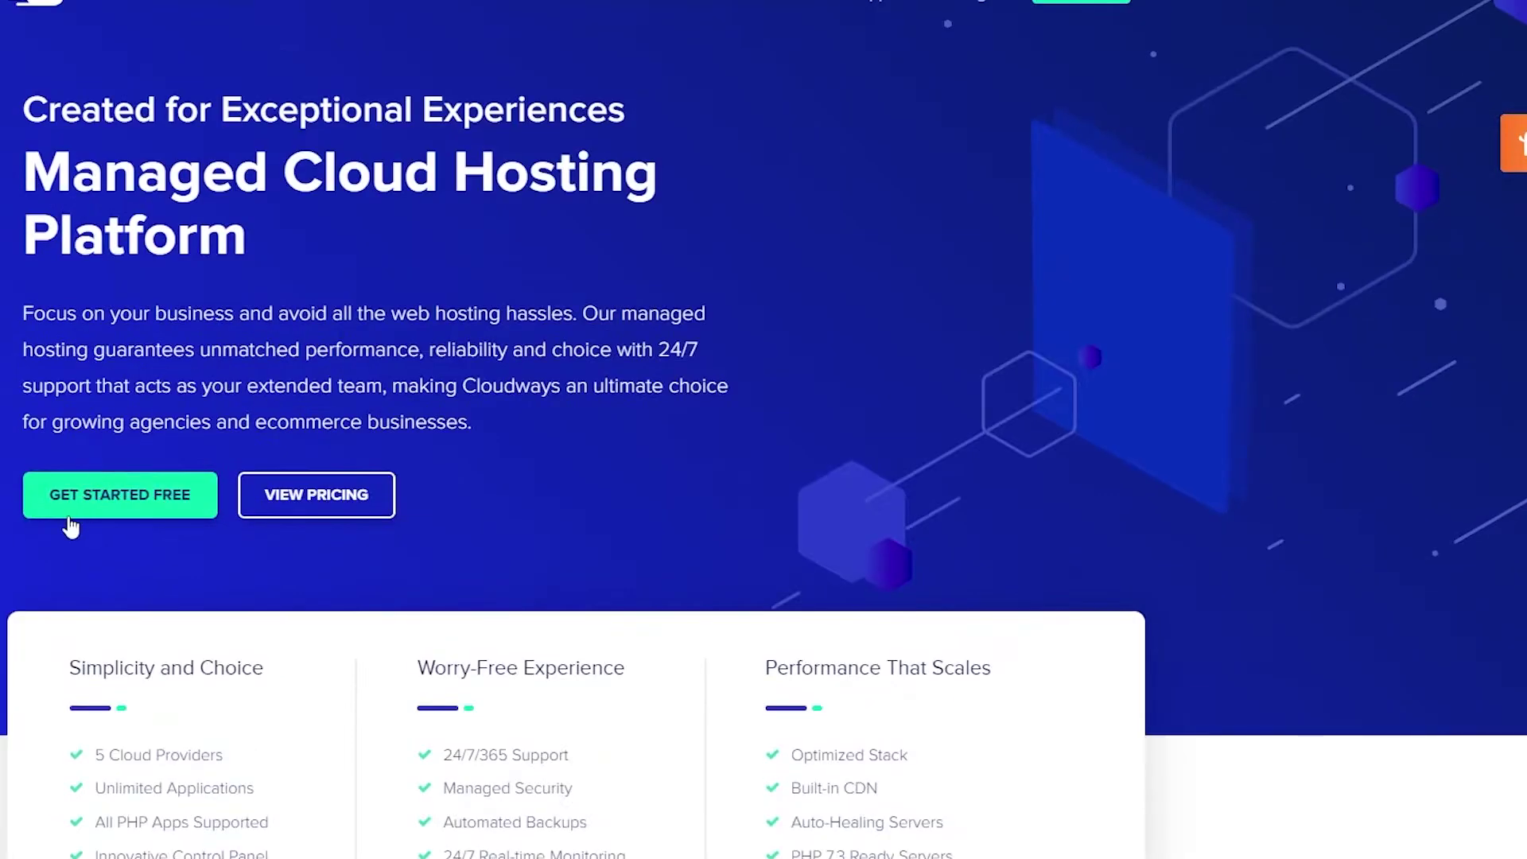
click(145, 503)
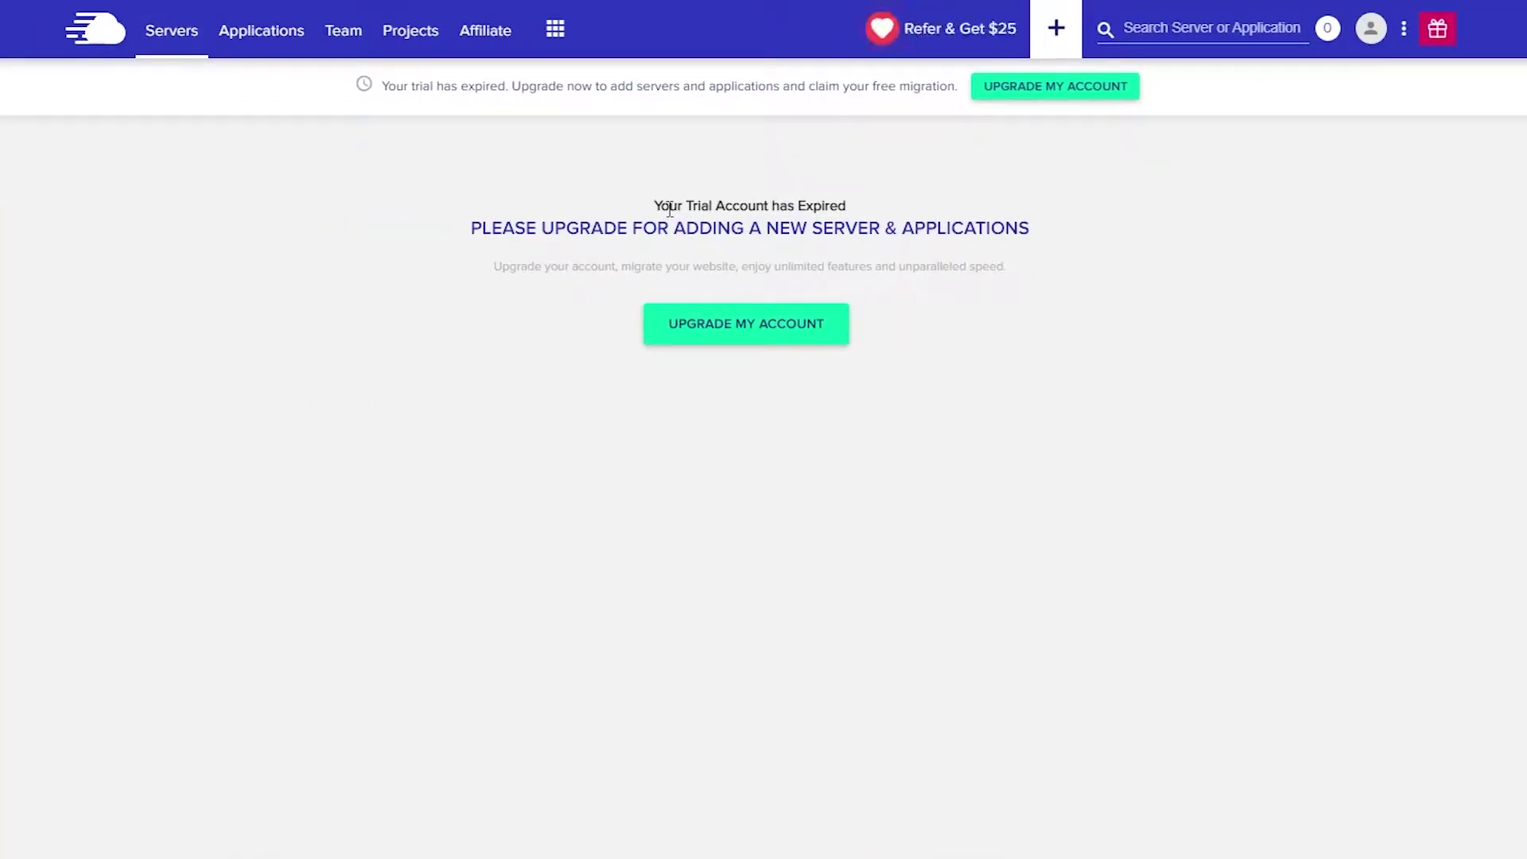
Step: Read the notice about the trial account's status on the Cloudways servers page
drag(662, 204, 889, 208)
drag(641, 208, 873, 189)
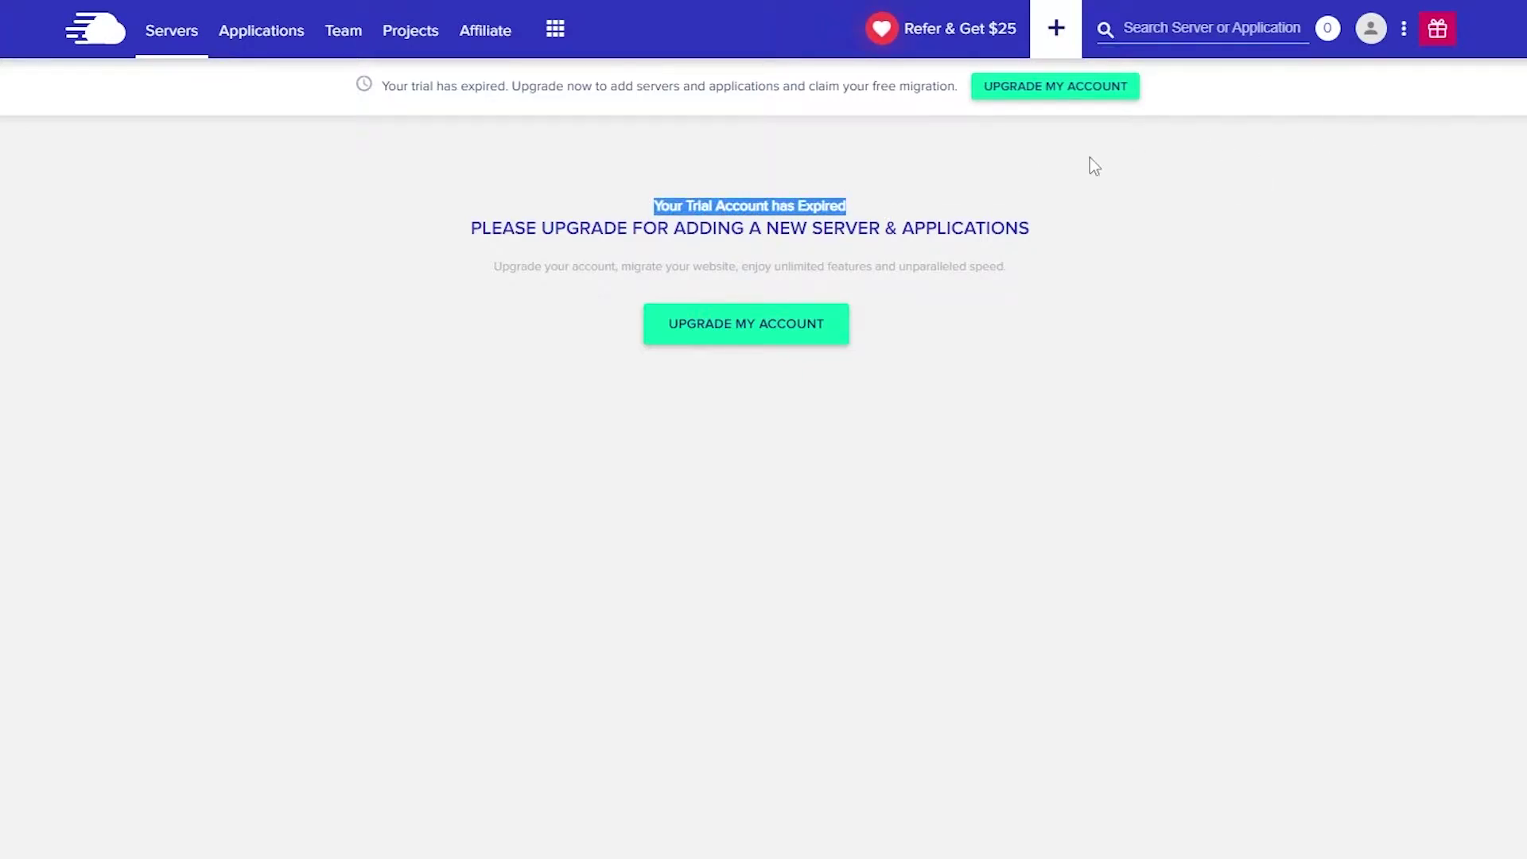
click(1365, 266)
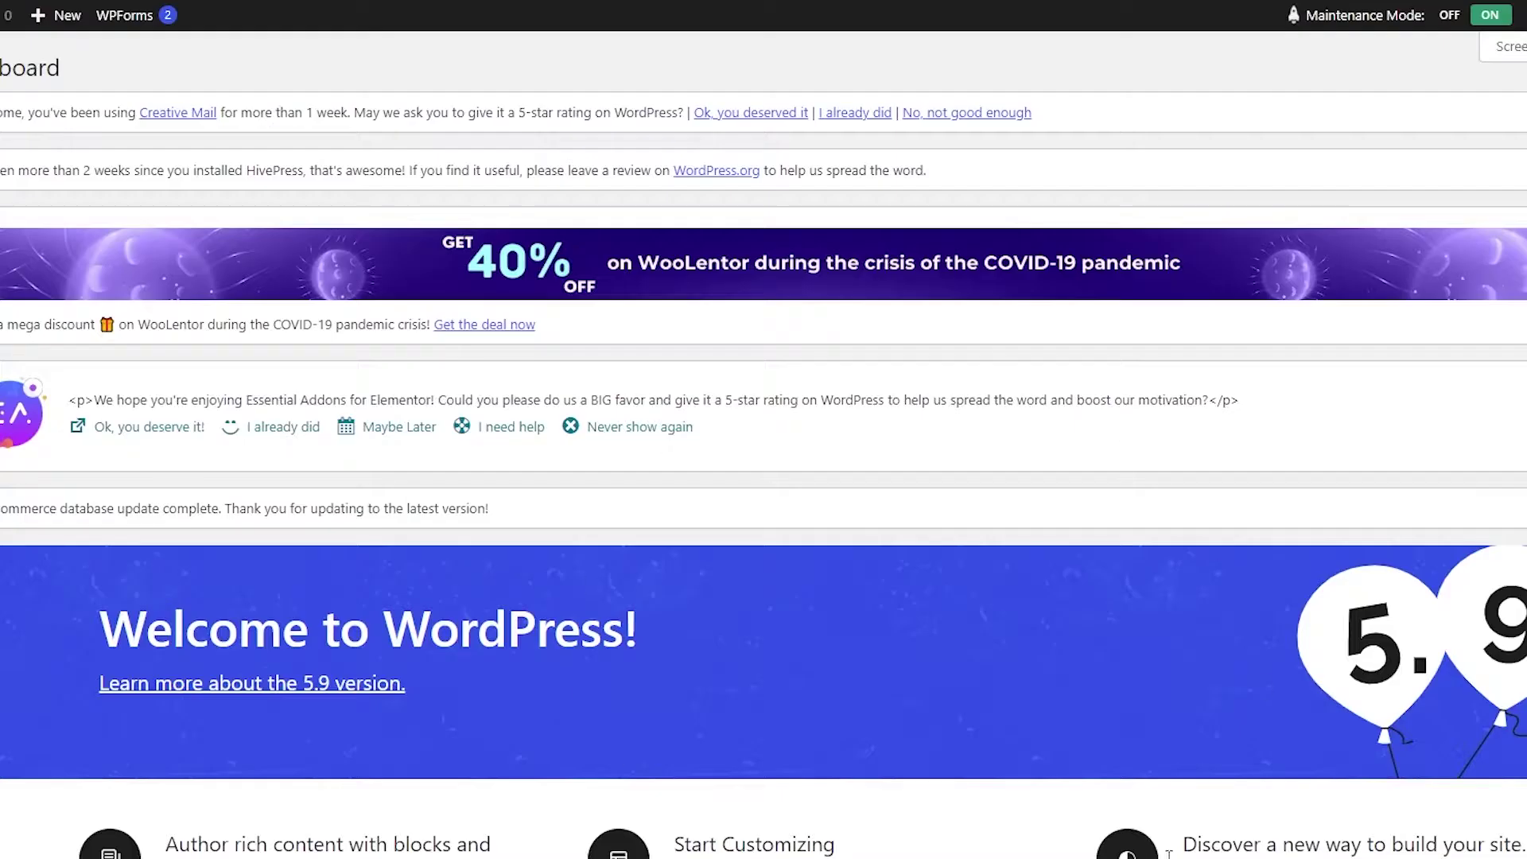
scroll(1010, 788, down, 5)
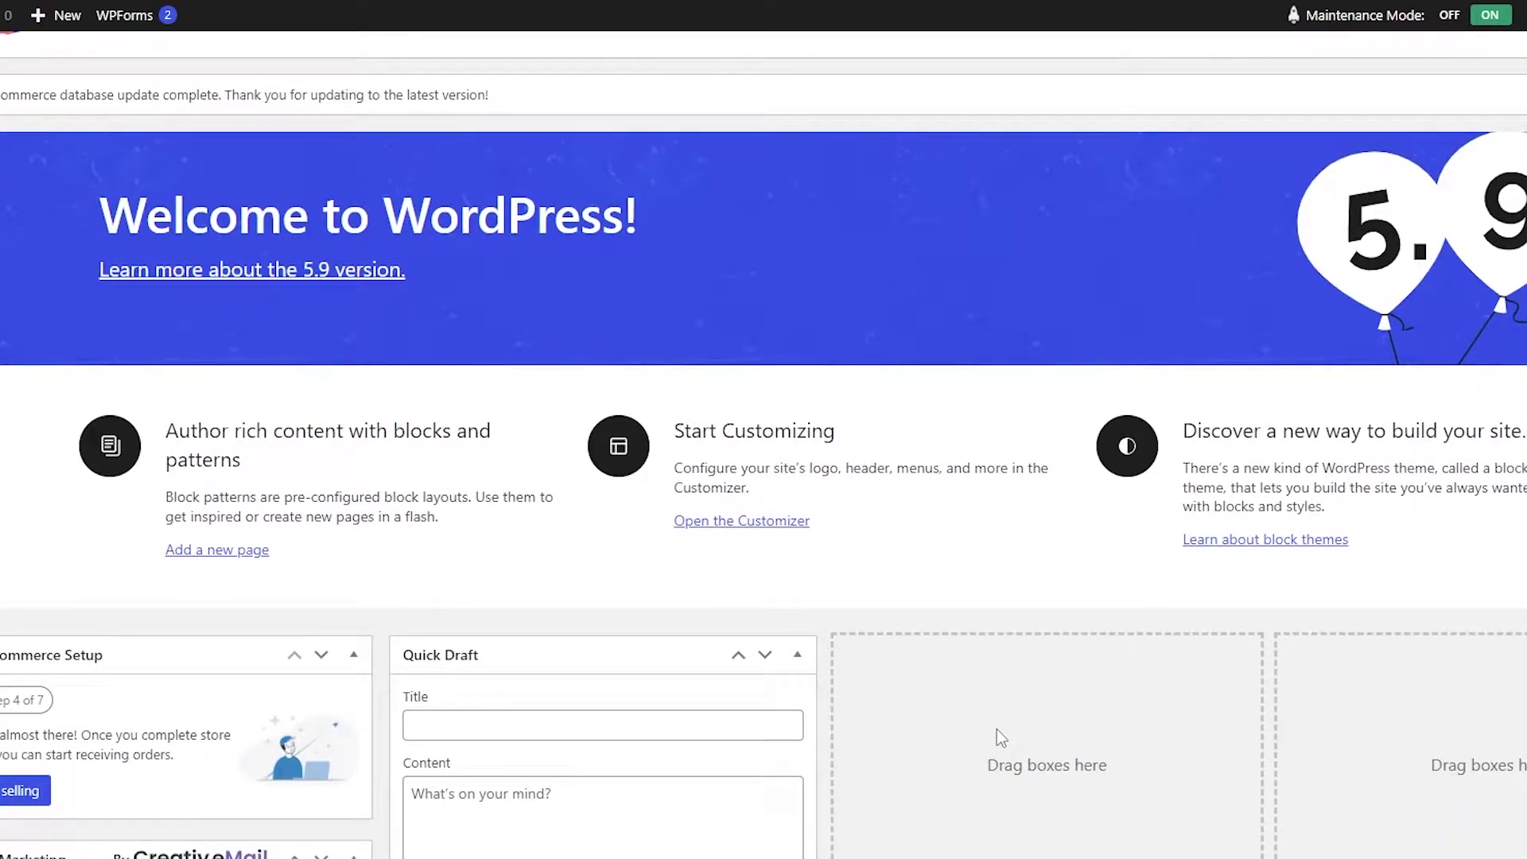
scroll(996, 728, up, 5)
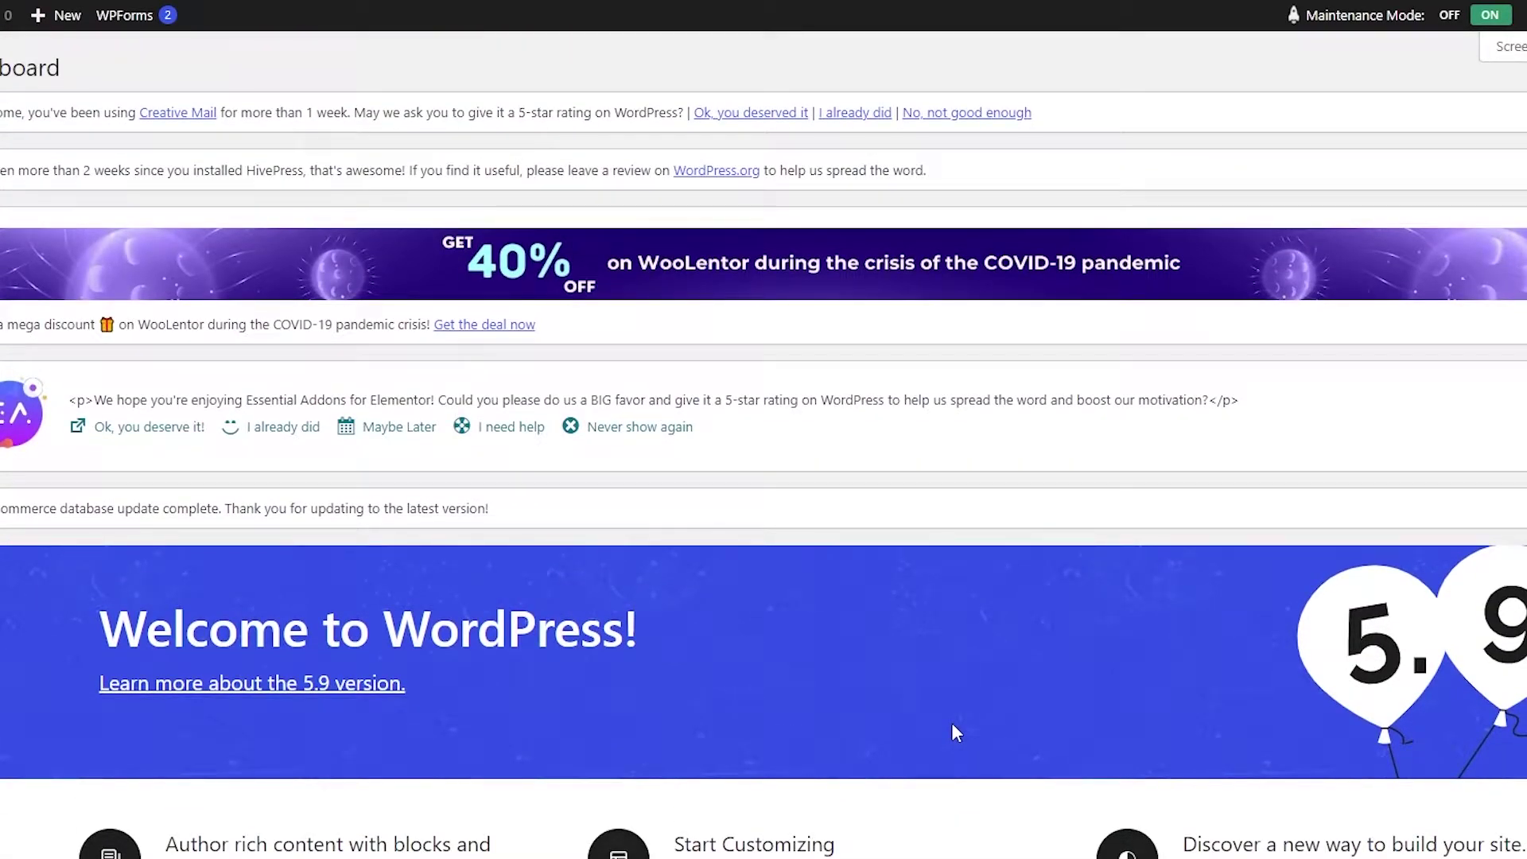
scroll(764, 446, down, 5)
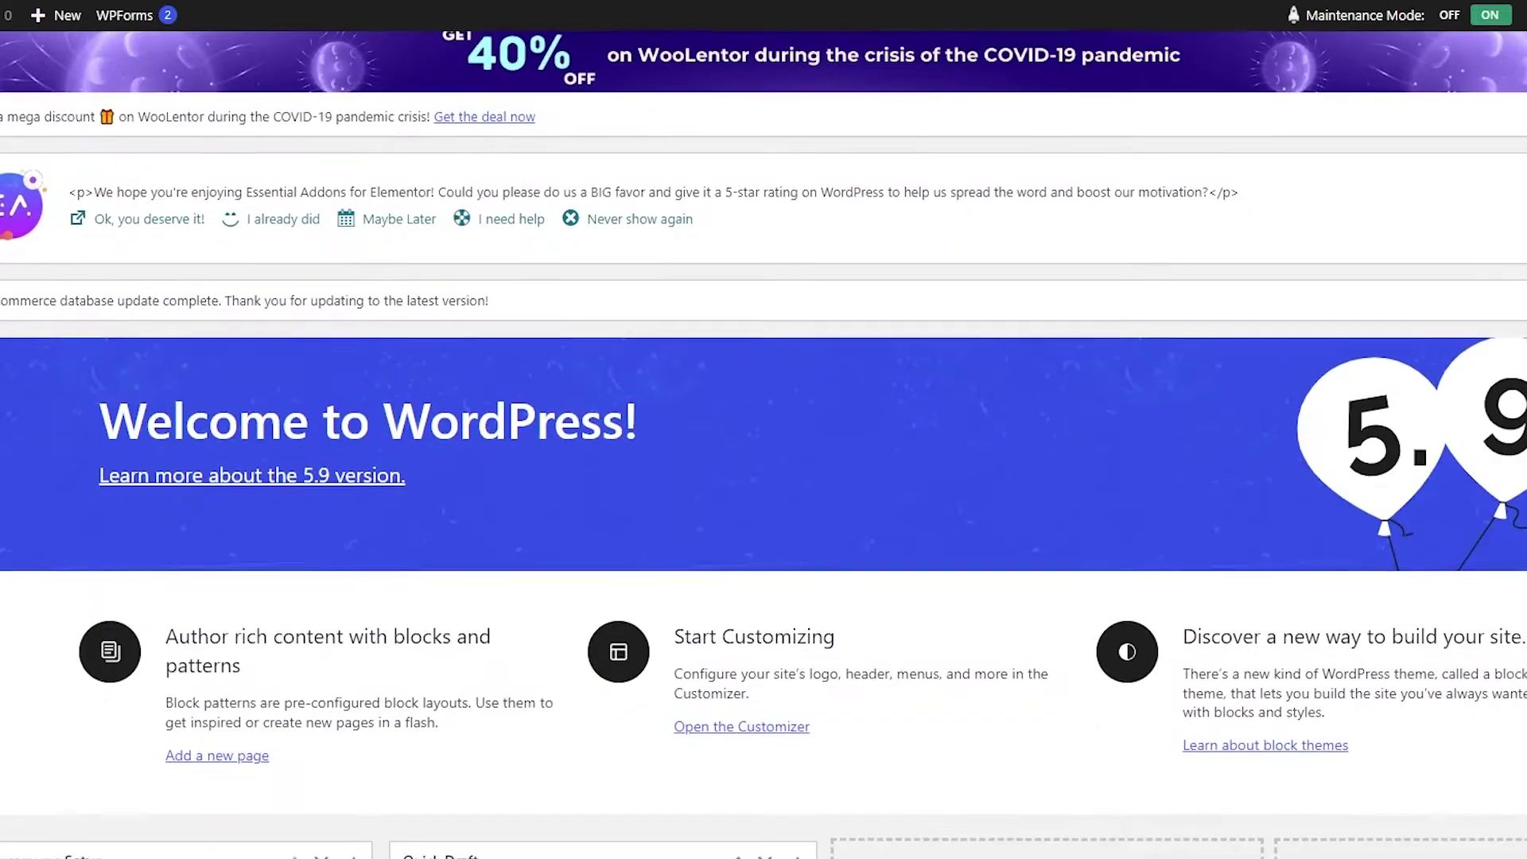
scroll(764, 445, up, 5)
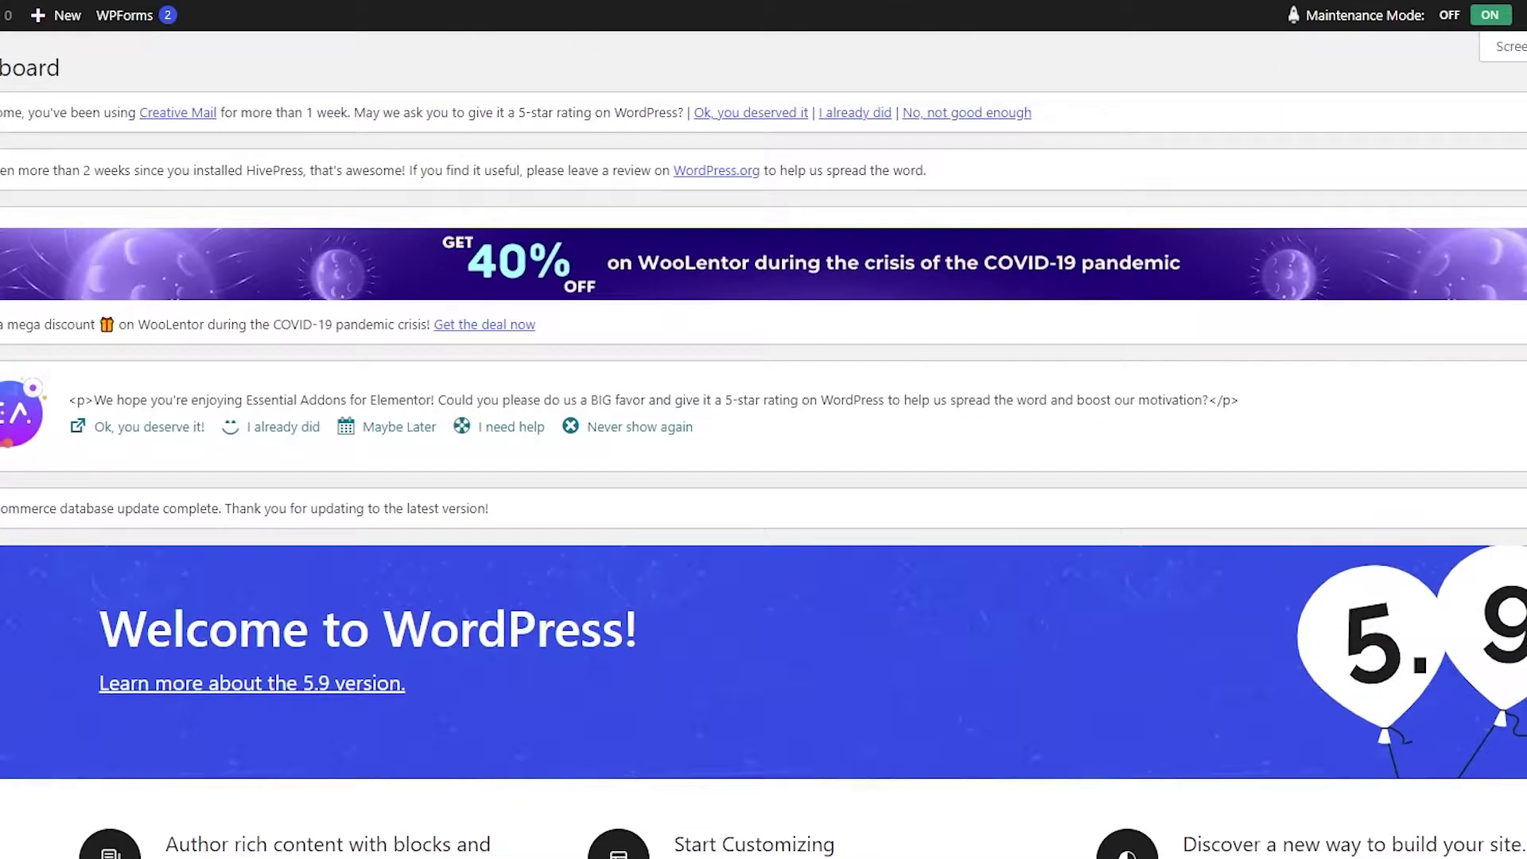
scroll(763, 445, down, 6)
scroll(504, 779, up, 6)
scroll(527, 566, down, 3)
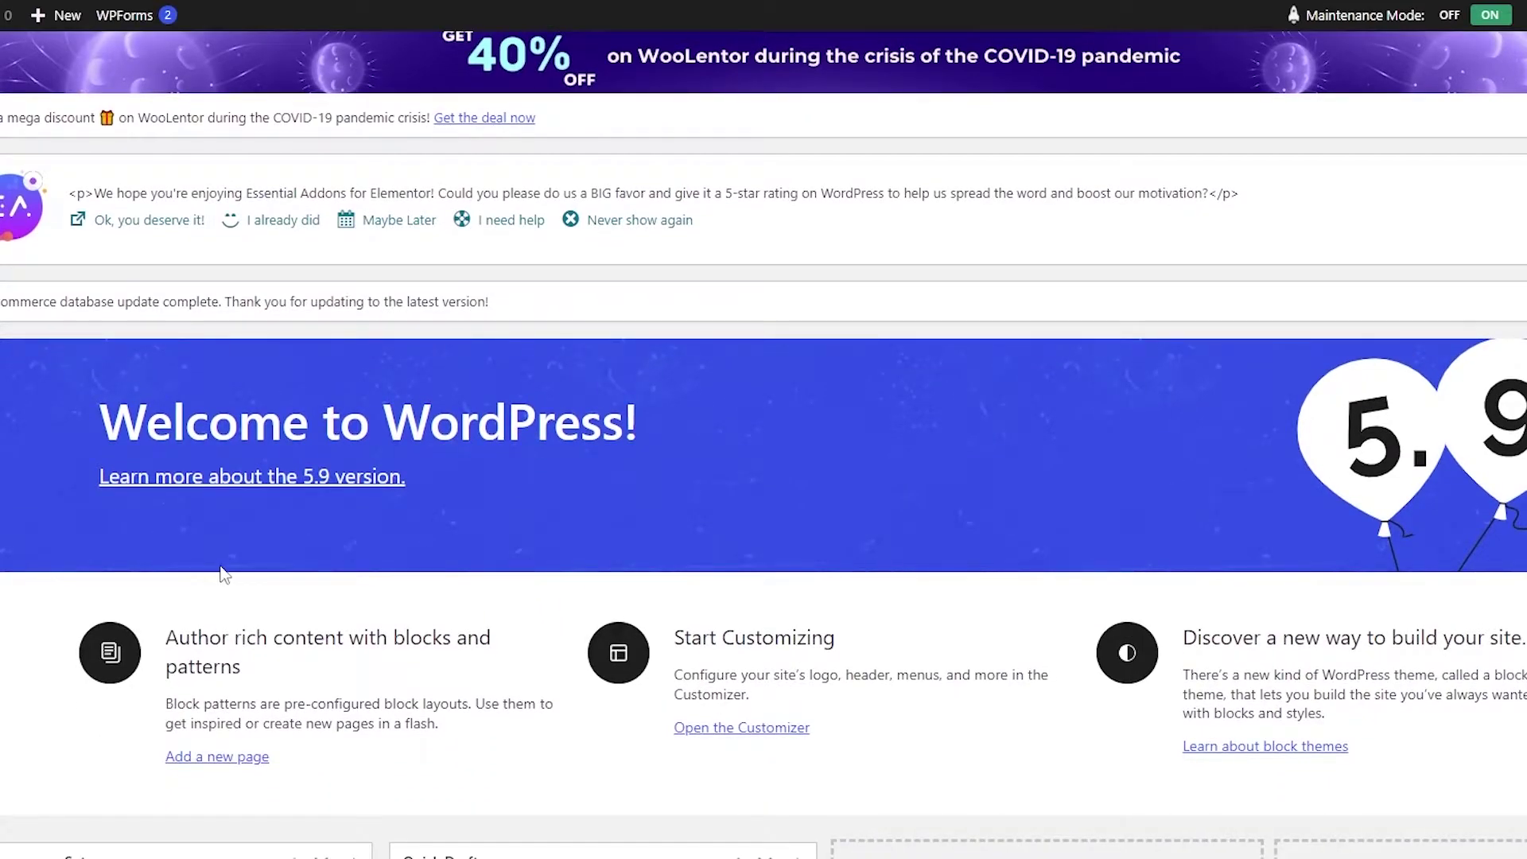
Step: Find the Elementor Website Builder plugin among the plugins that can be added and update it
mouse_move(0, 832)
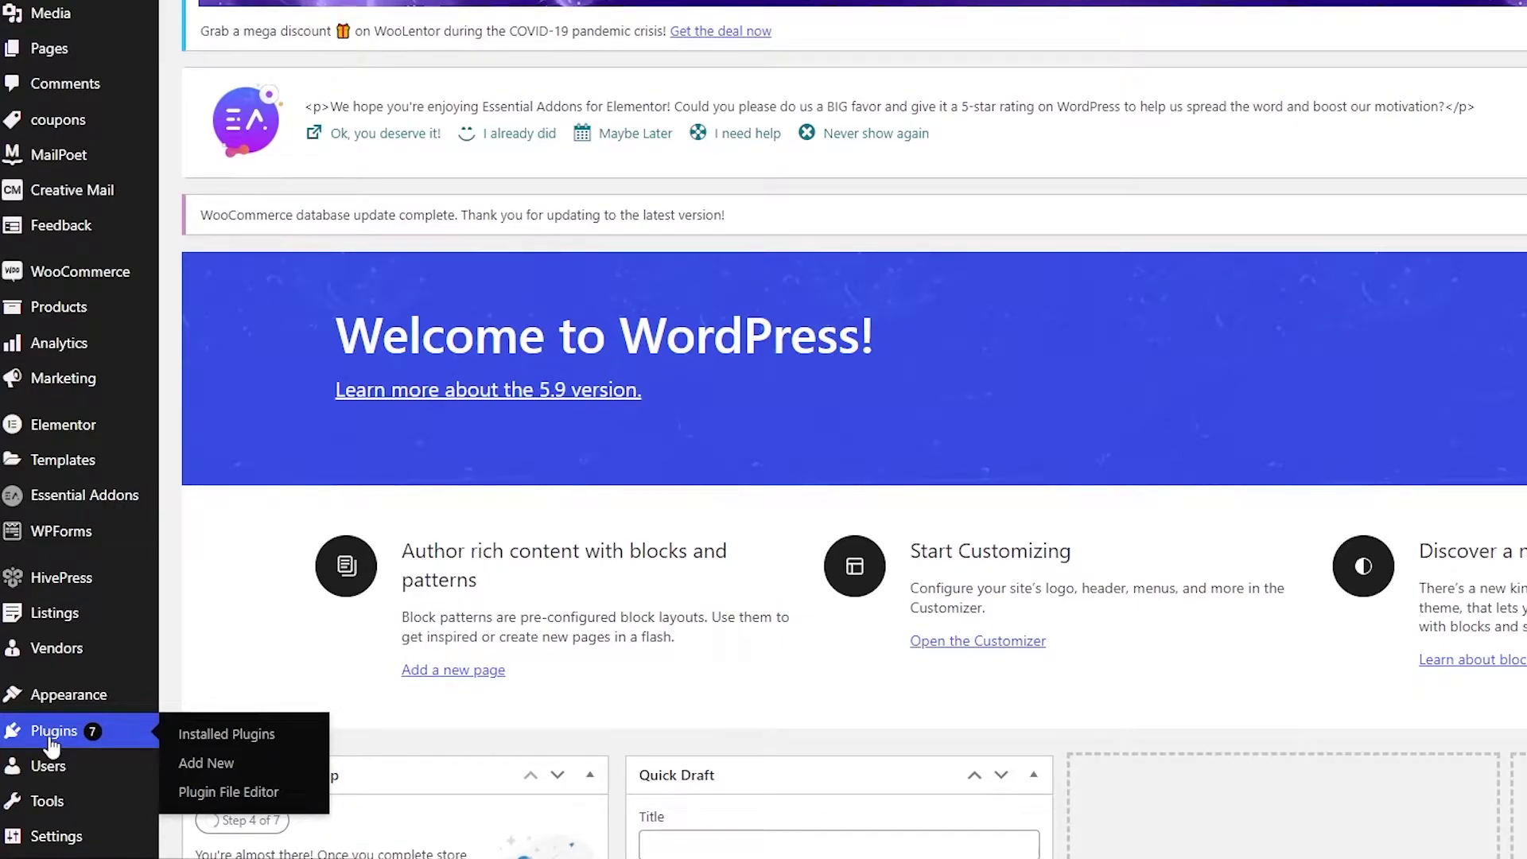
click(199, 766)
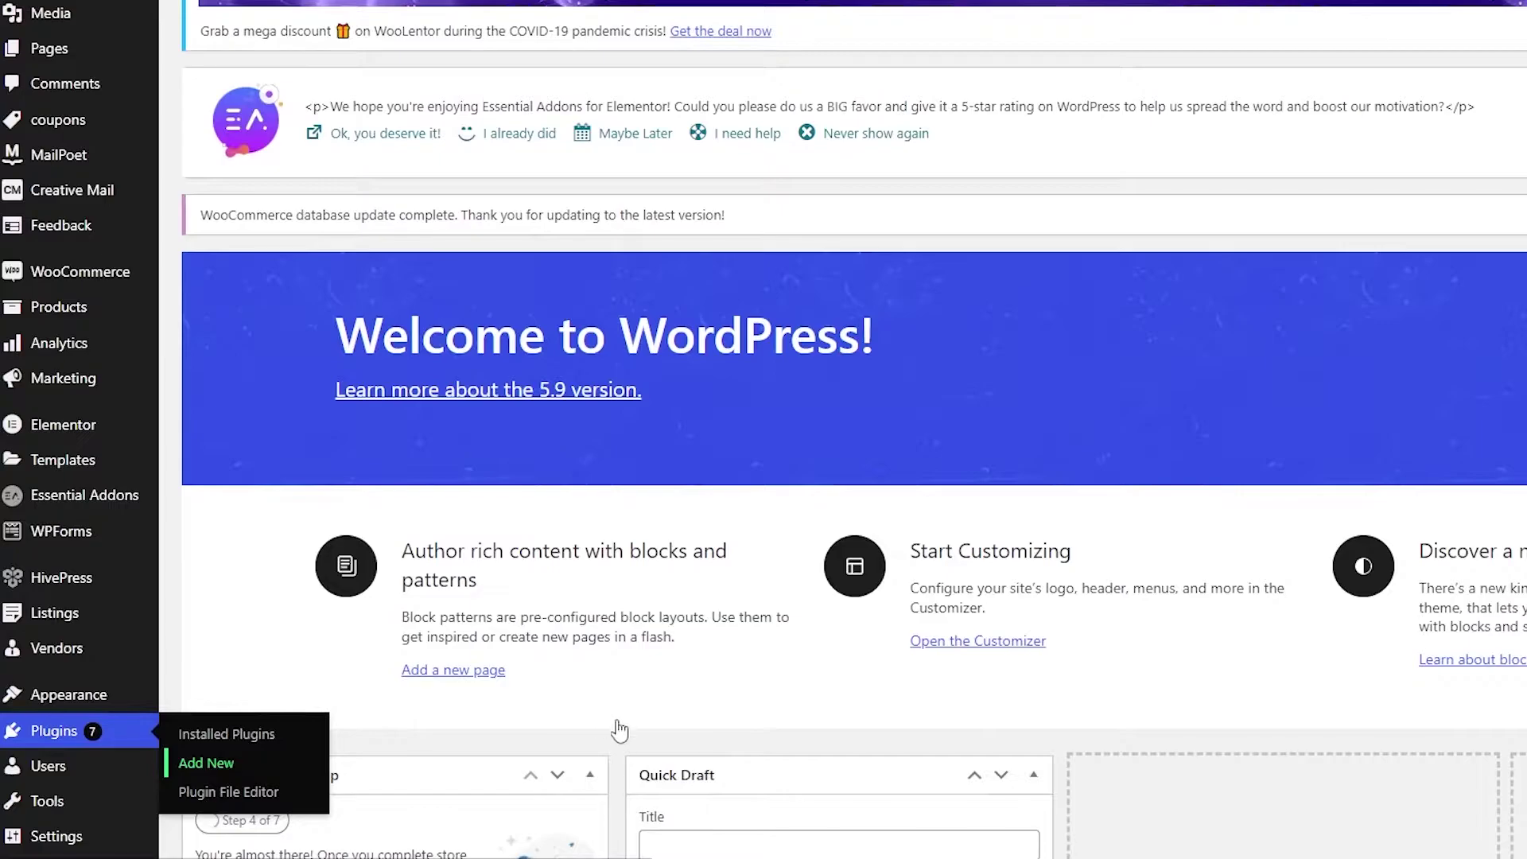
scroll(1019, 300, down, 3)
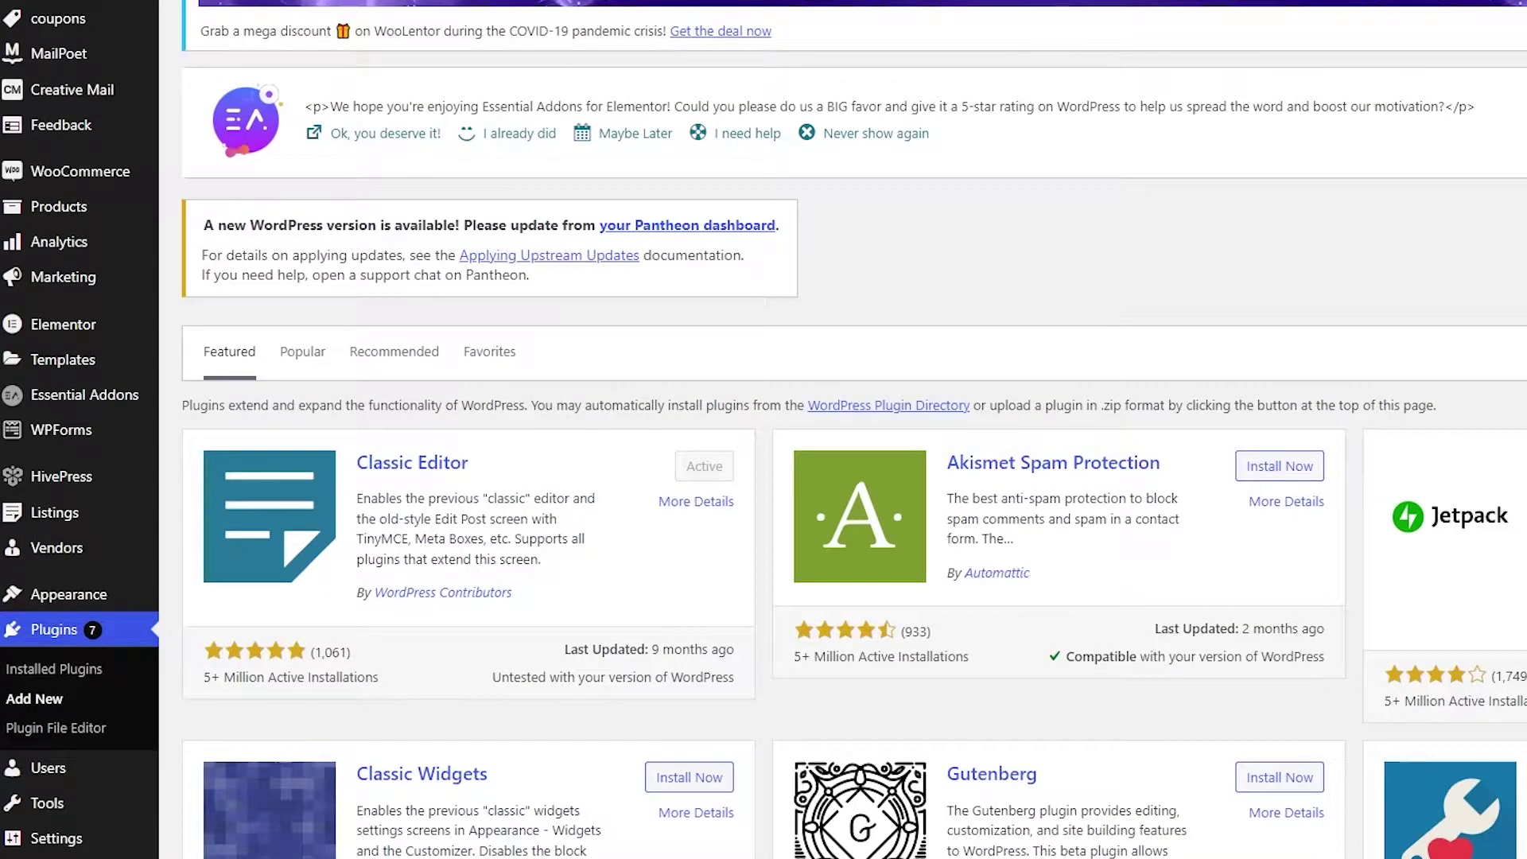
scroll(588, 282, down, 3)
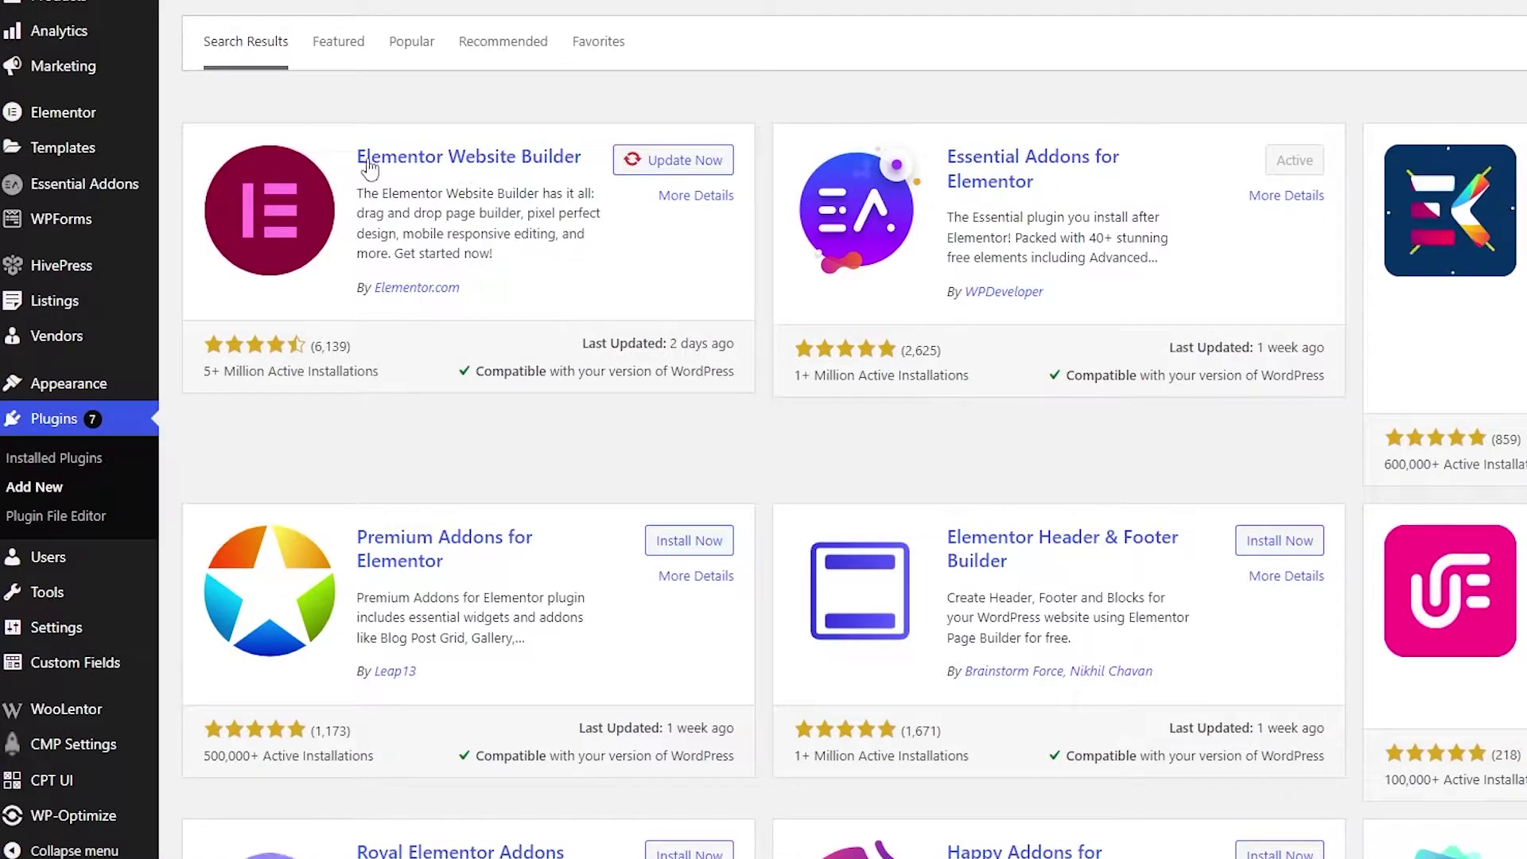
click(652, 160)
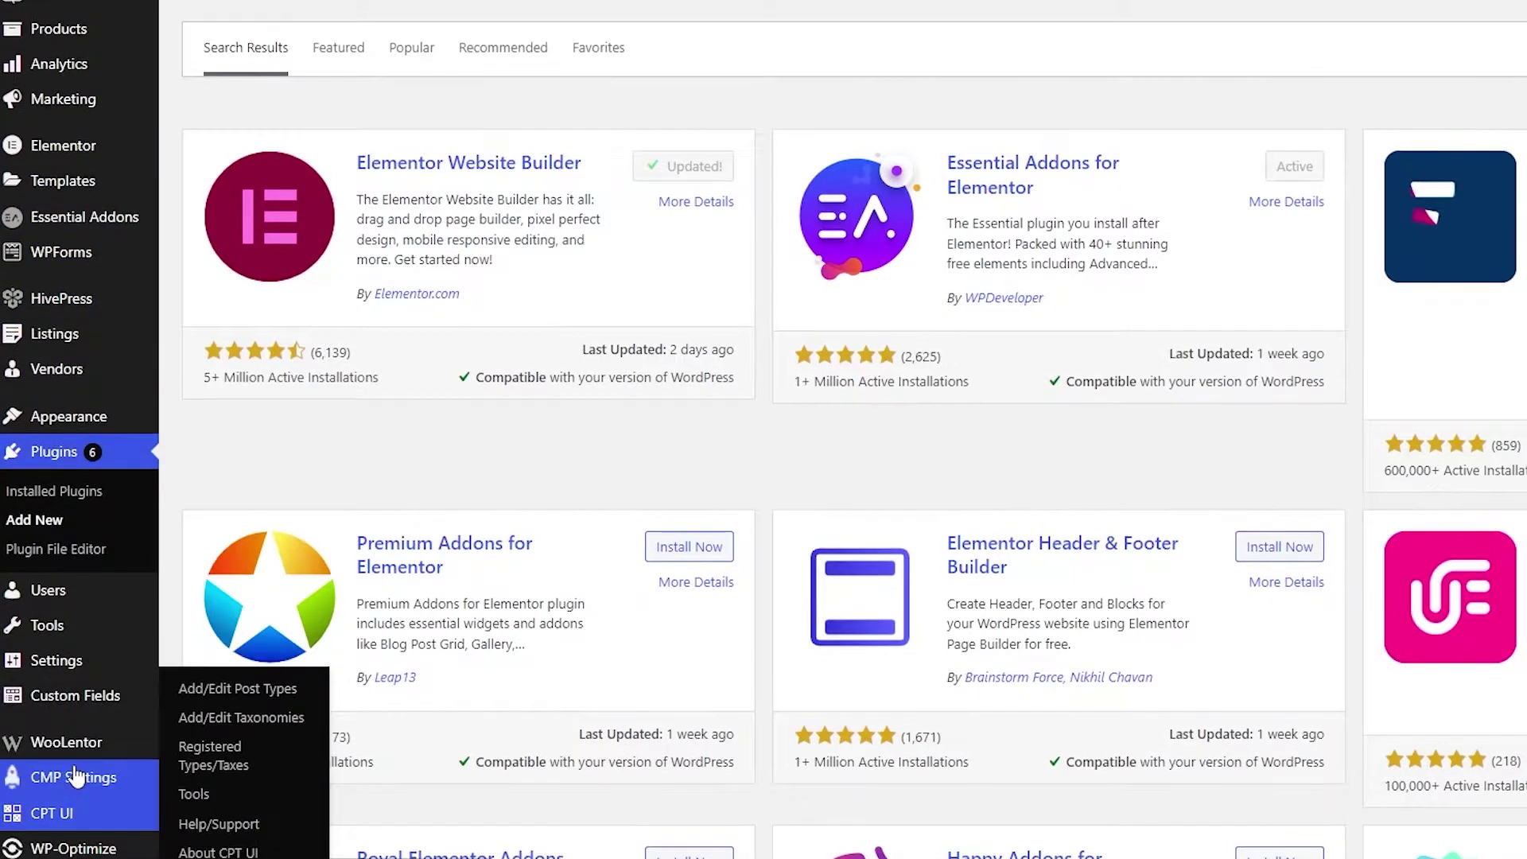
Step: Open the Starter Templates library from the site's appearance options
scroll(75, 770, up, 4)
scroll(74, 255, up, 3)
scroll(76, 143, down, 3)
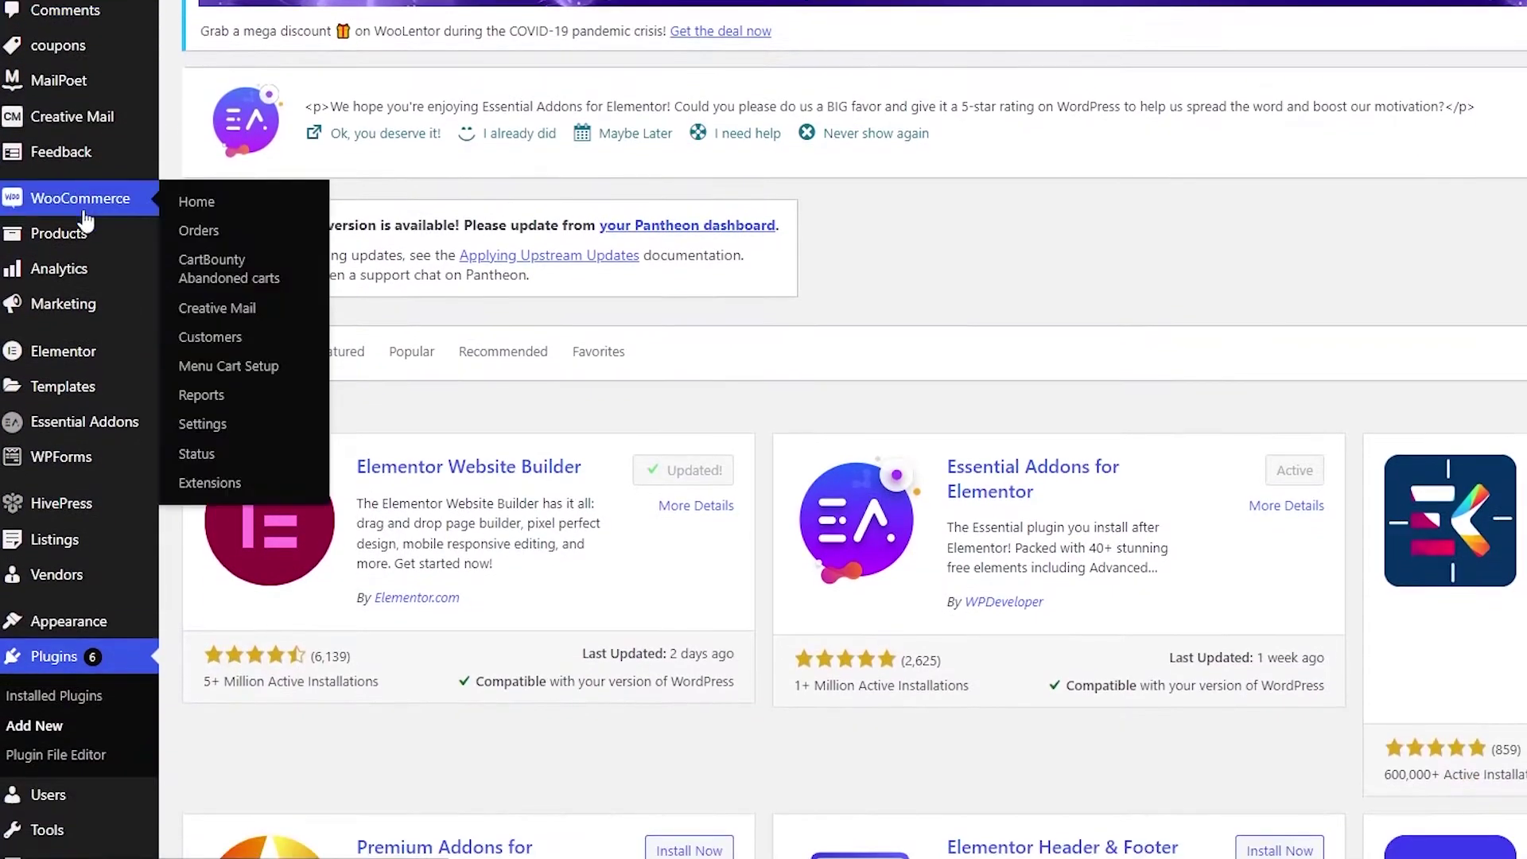
mouse_move(71, 628)
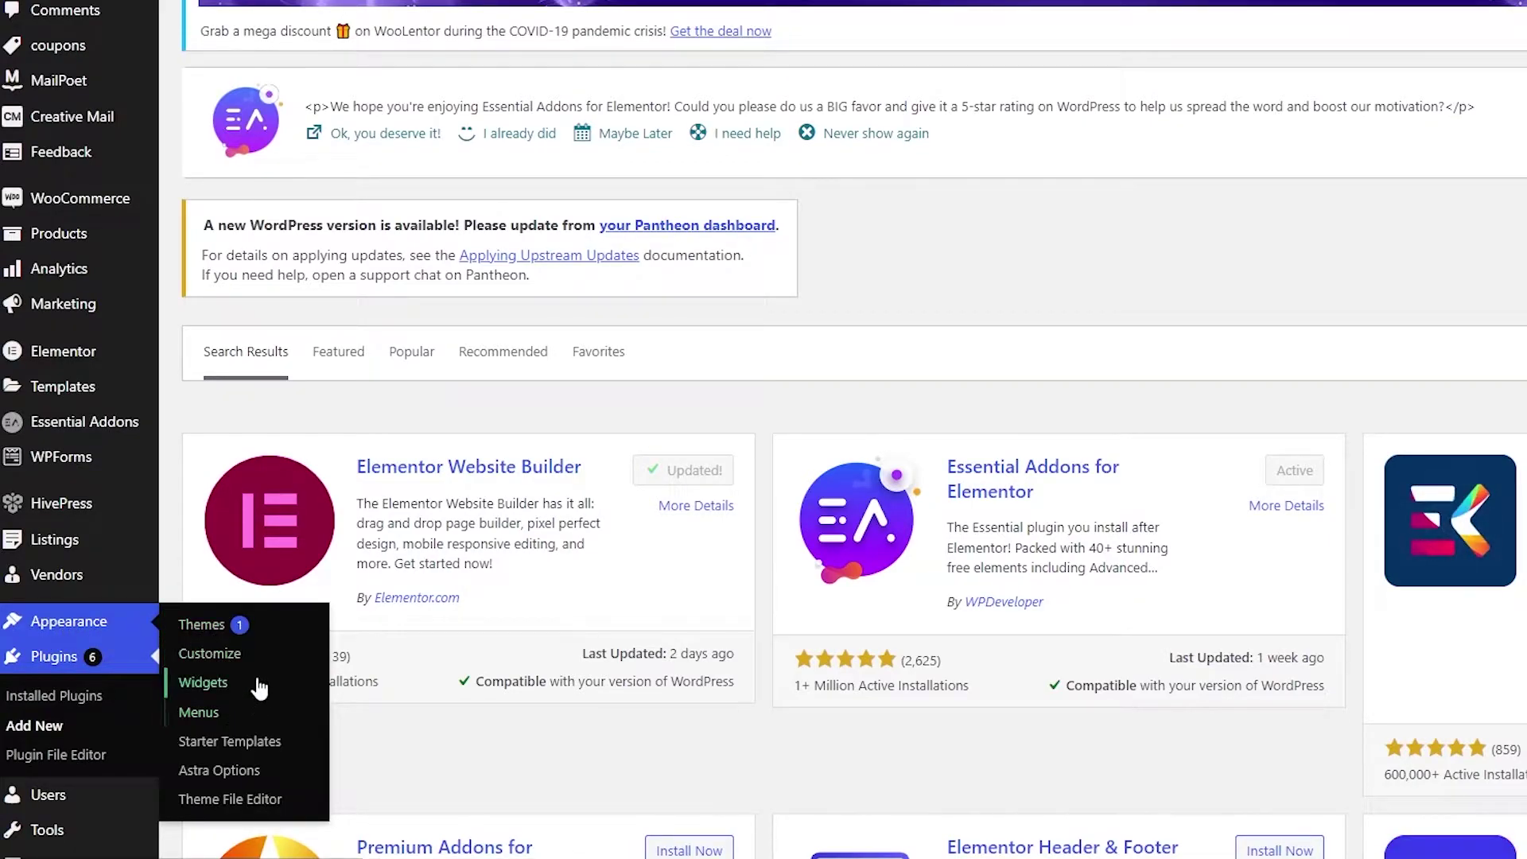
click(253, 743)
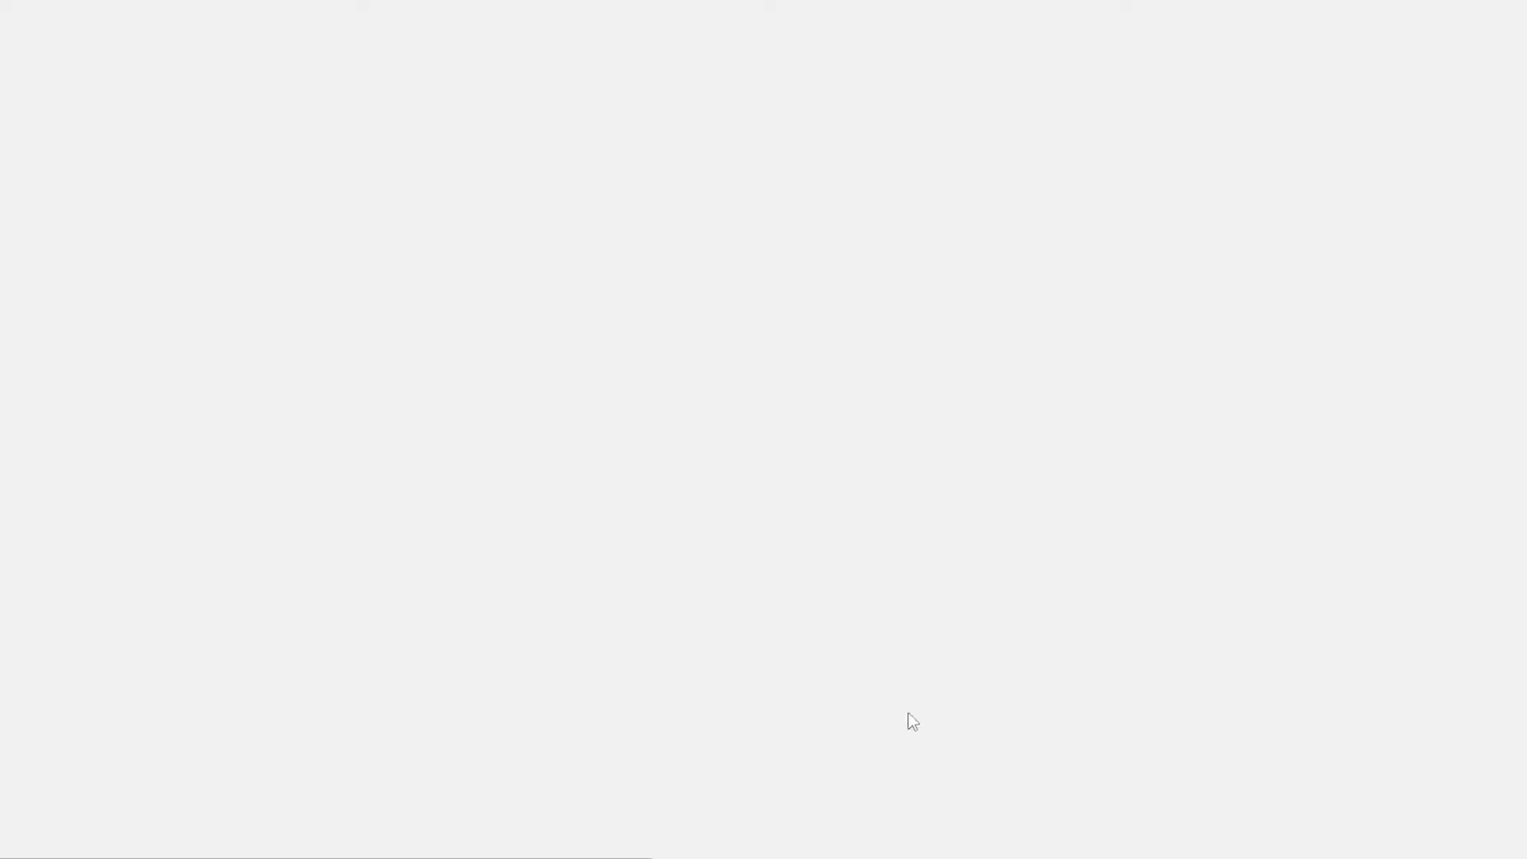
Step: Browse the gallery of starter templates to compare the free and premium website designs
scroll(944, 263, down, 5)
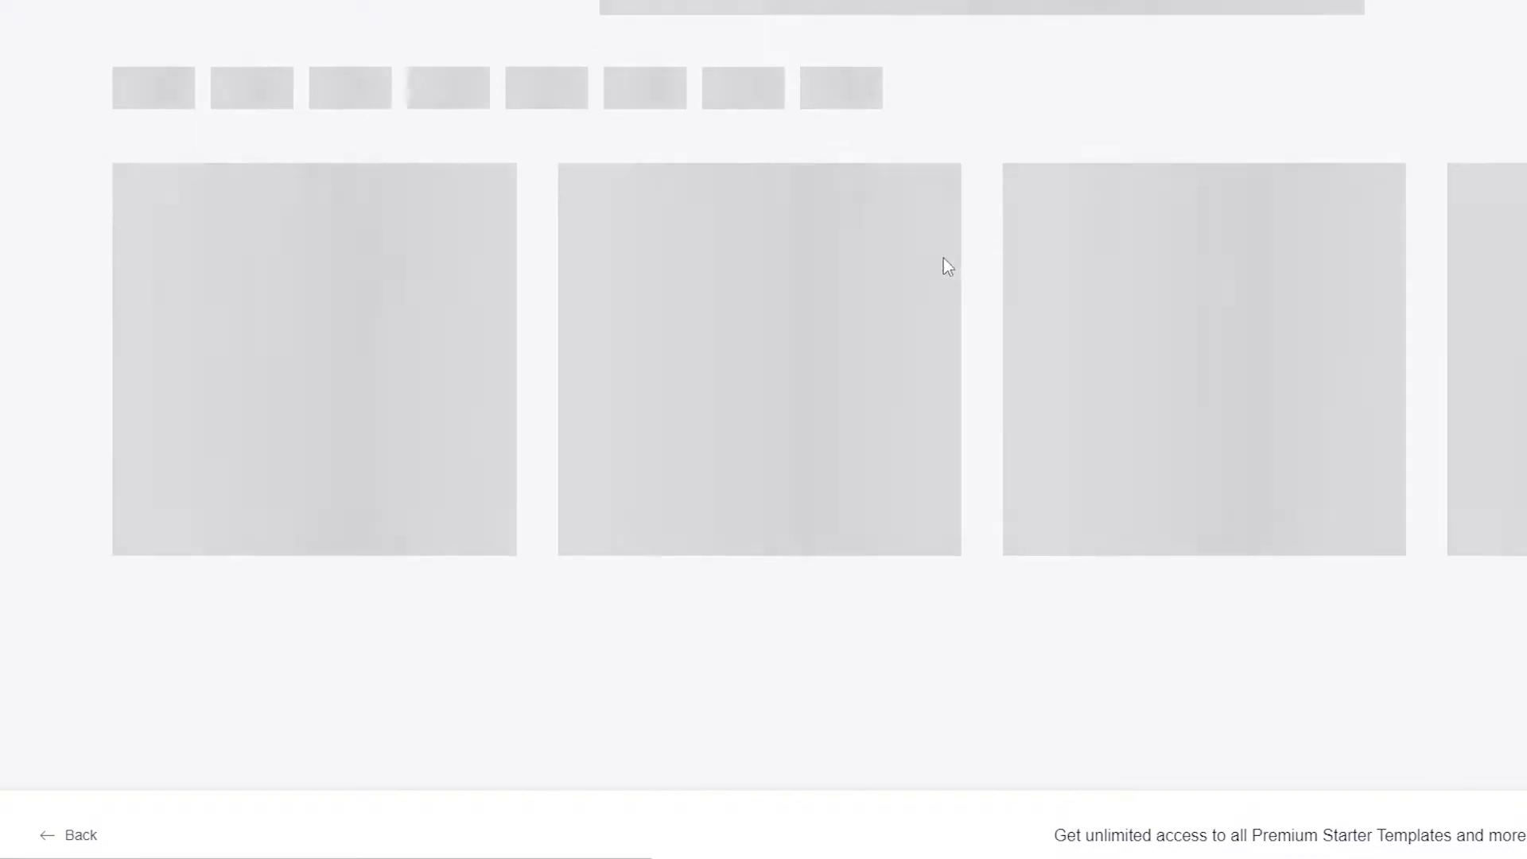
scroll(999, 255, down, 4)
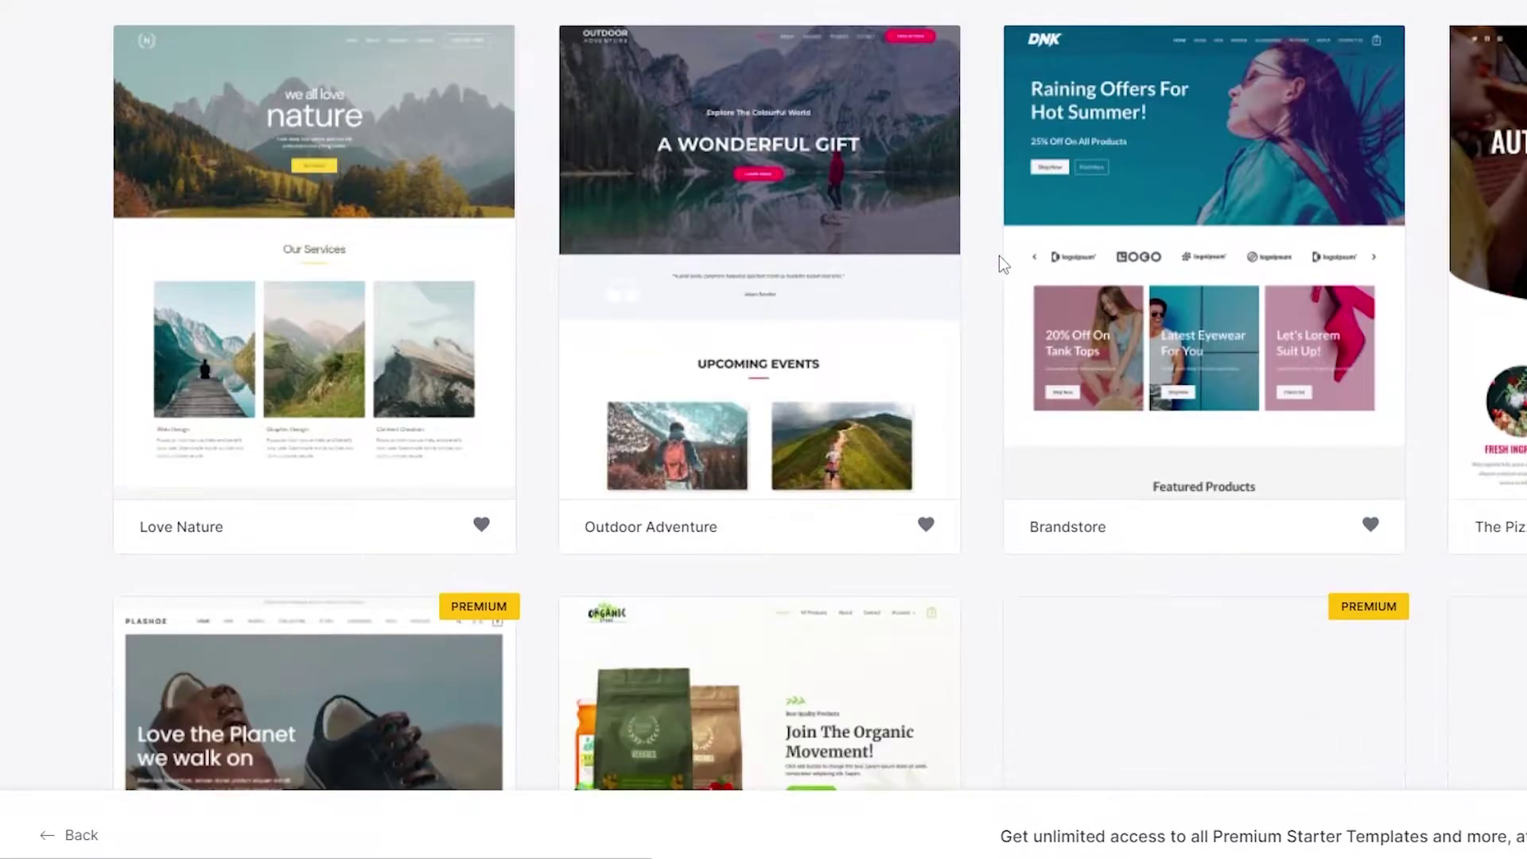
scroll(1007, 267, down, 4)
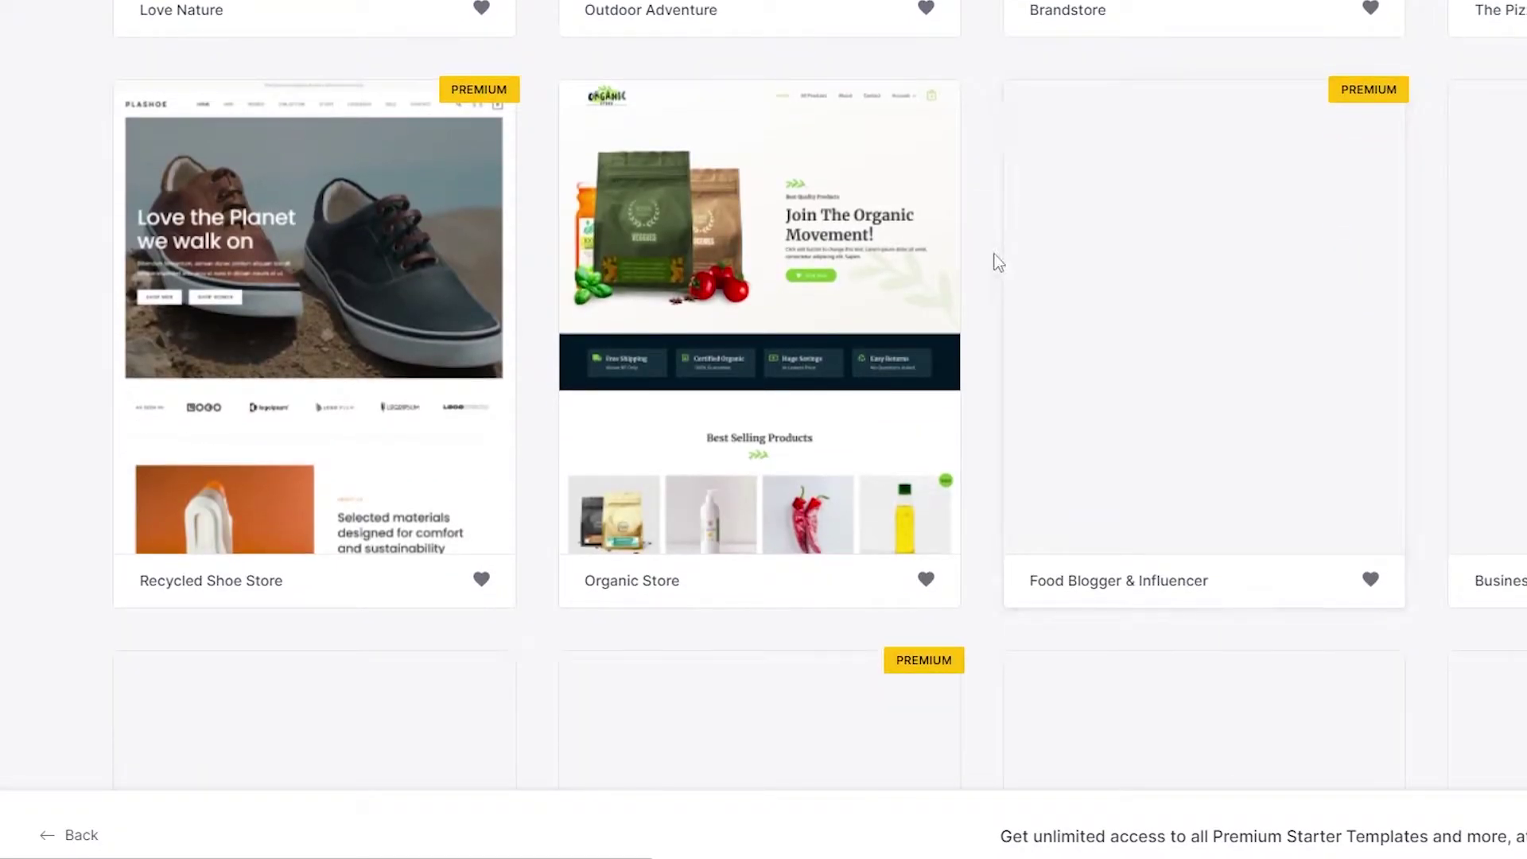
scroll(993, 252, up, 10)
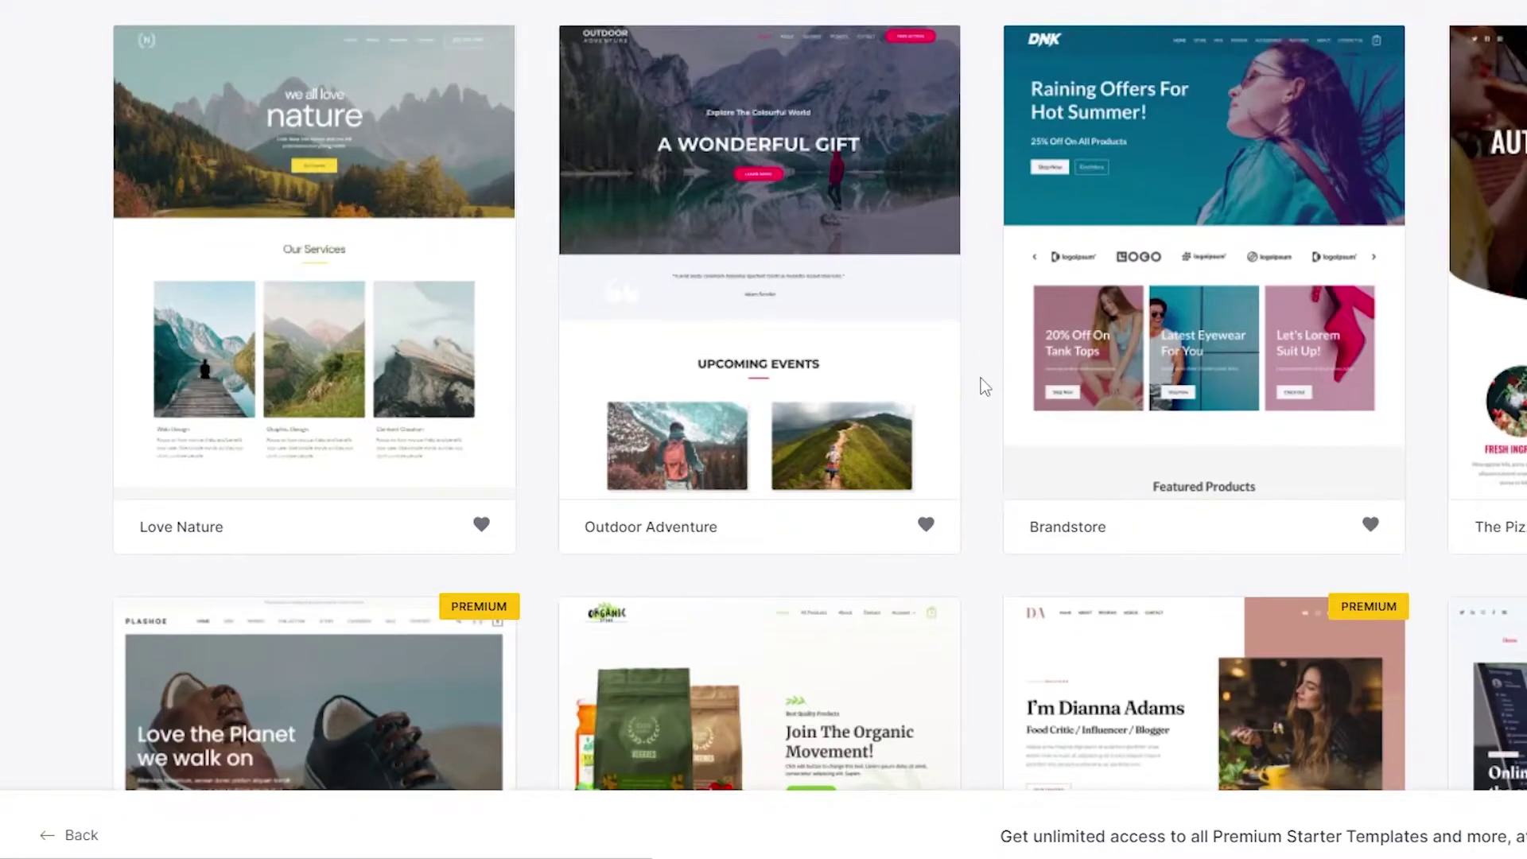
scroll(982, 385, down, 10)
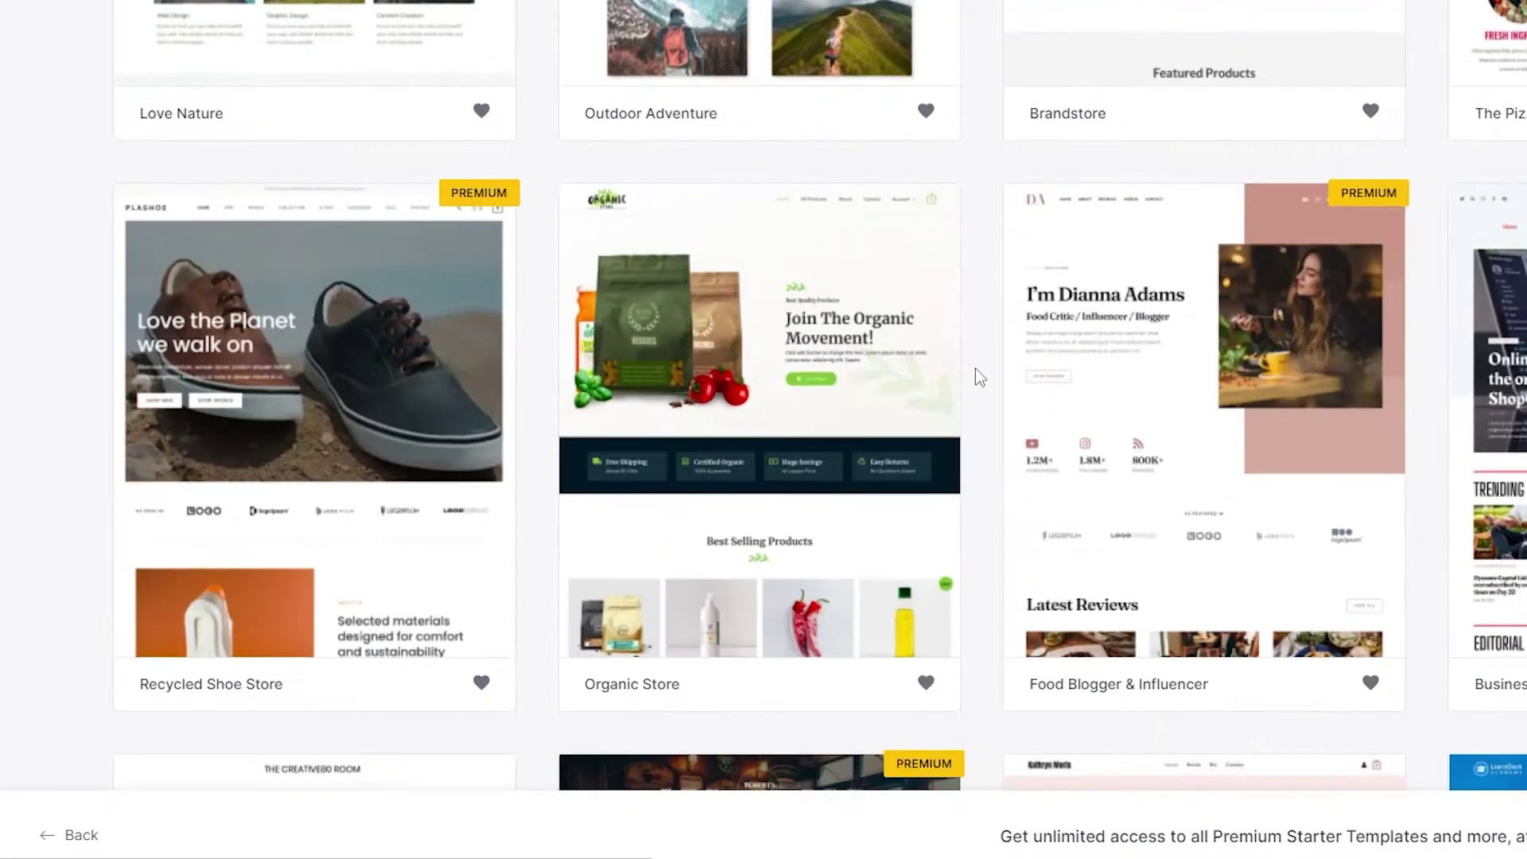
scroll(981, 382, down, 3)
scroll(991, 376, up, 13)
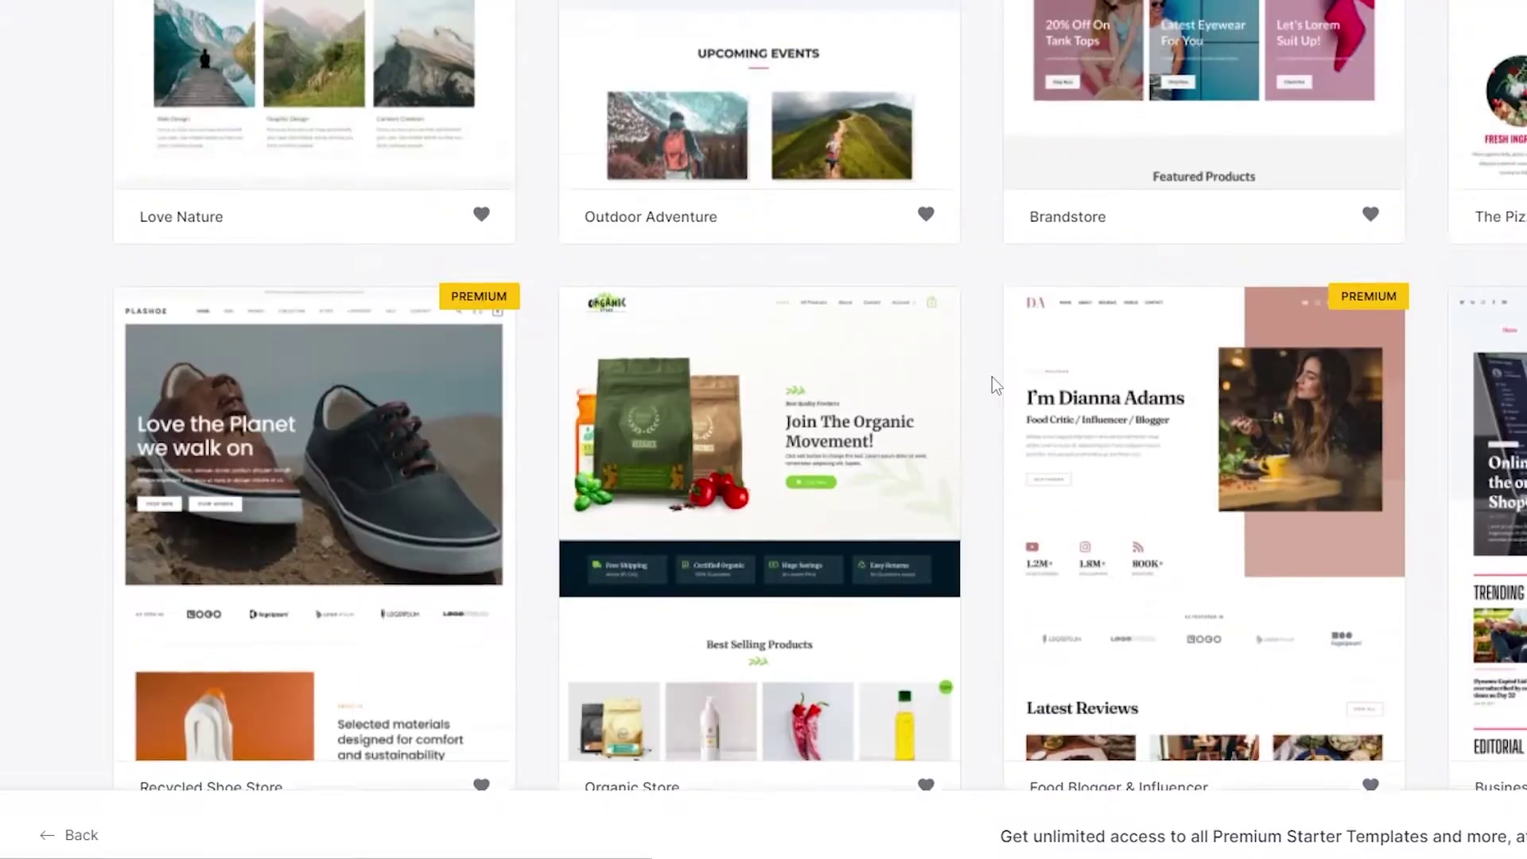
scroll(991, 375, up, 3)
Step: Filter the starter templates to the E-Commerce category Clothing store and choose the Brandstore template
mouse_move(999, 311)
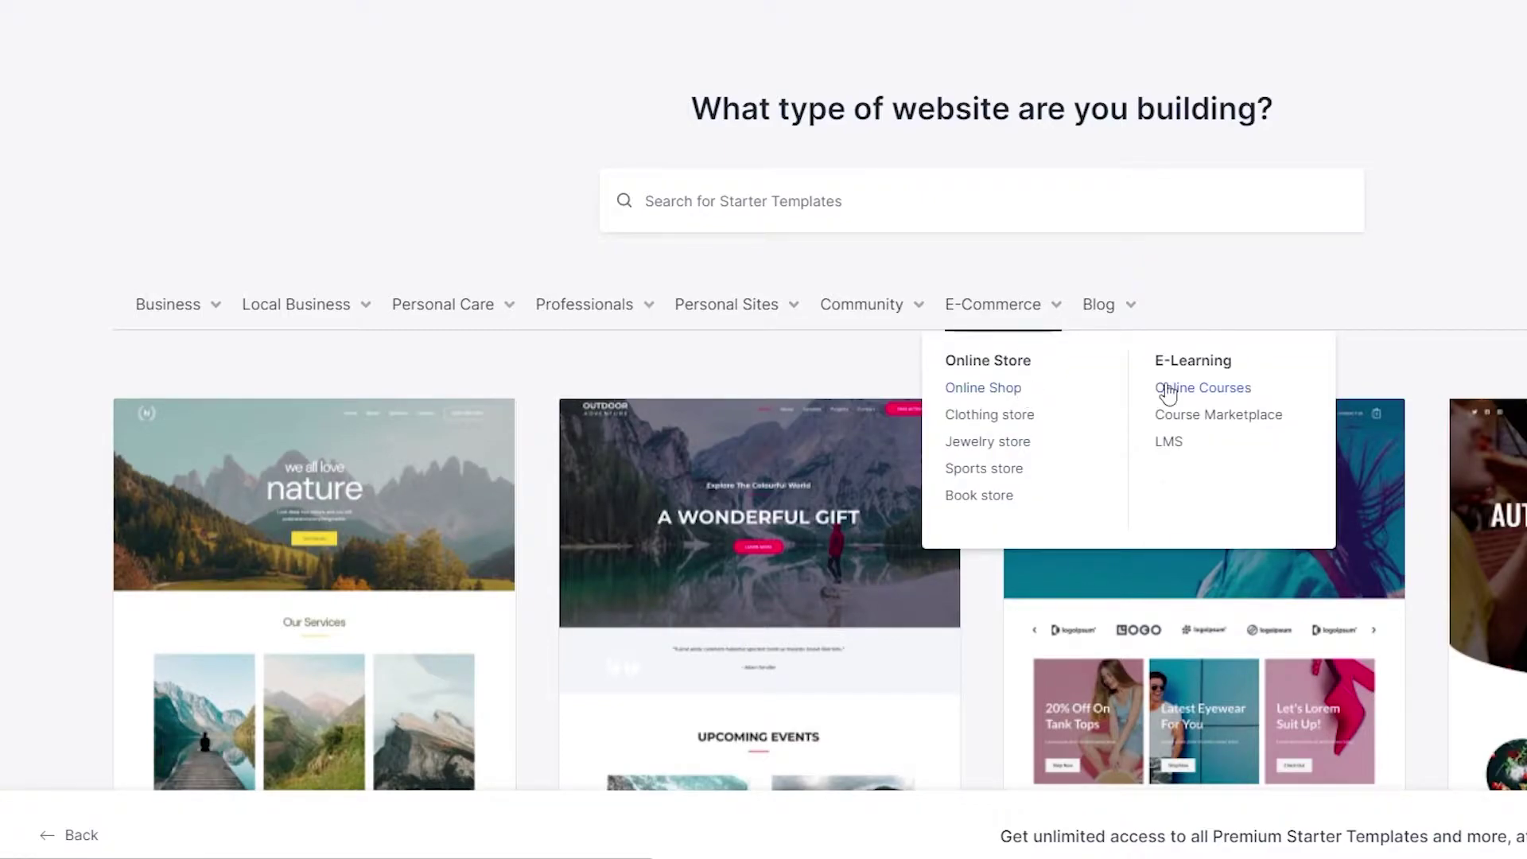
click(1017, 423)
scroll(991, 449, down, 3)
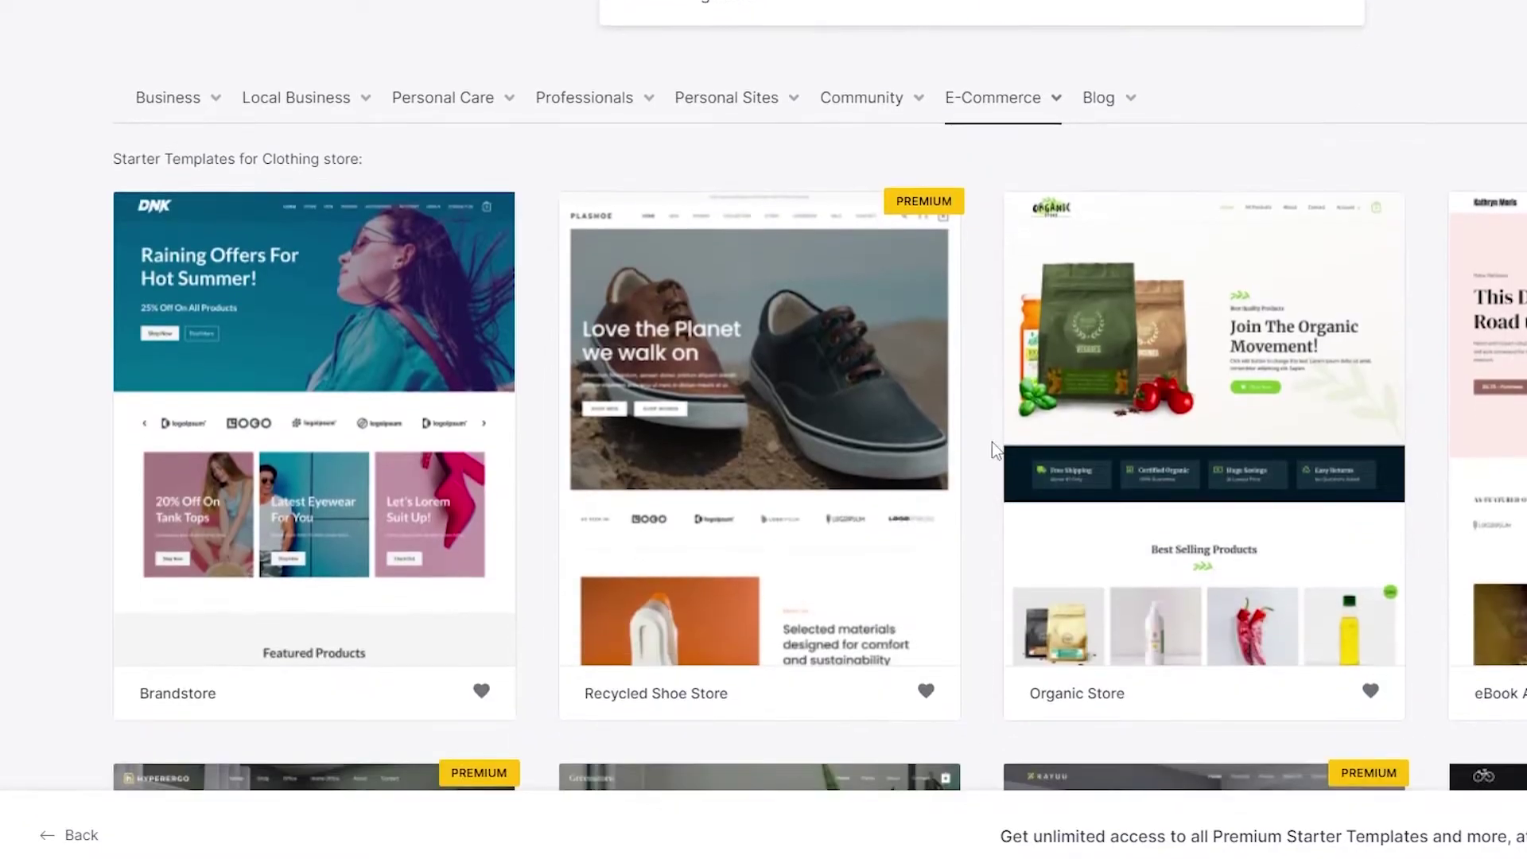
scroll(989, 432, down, 2)
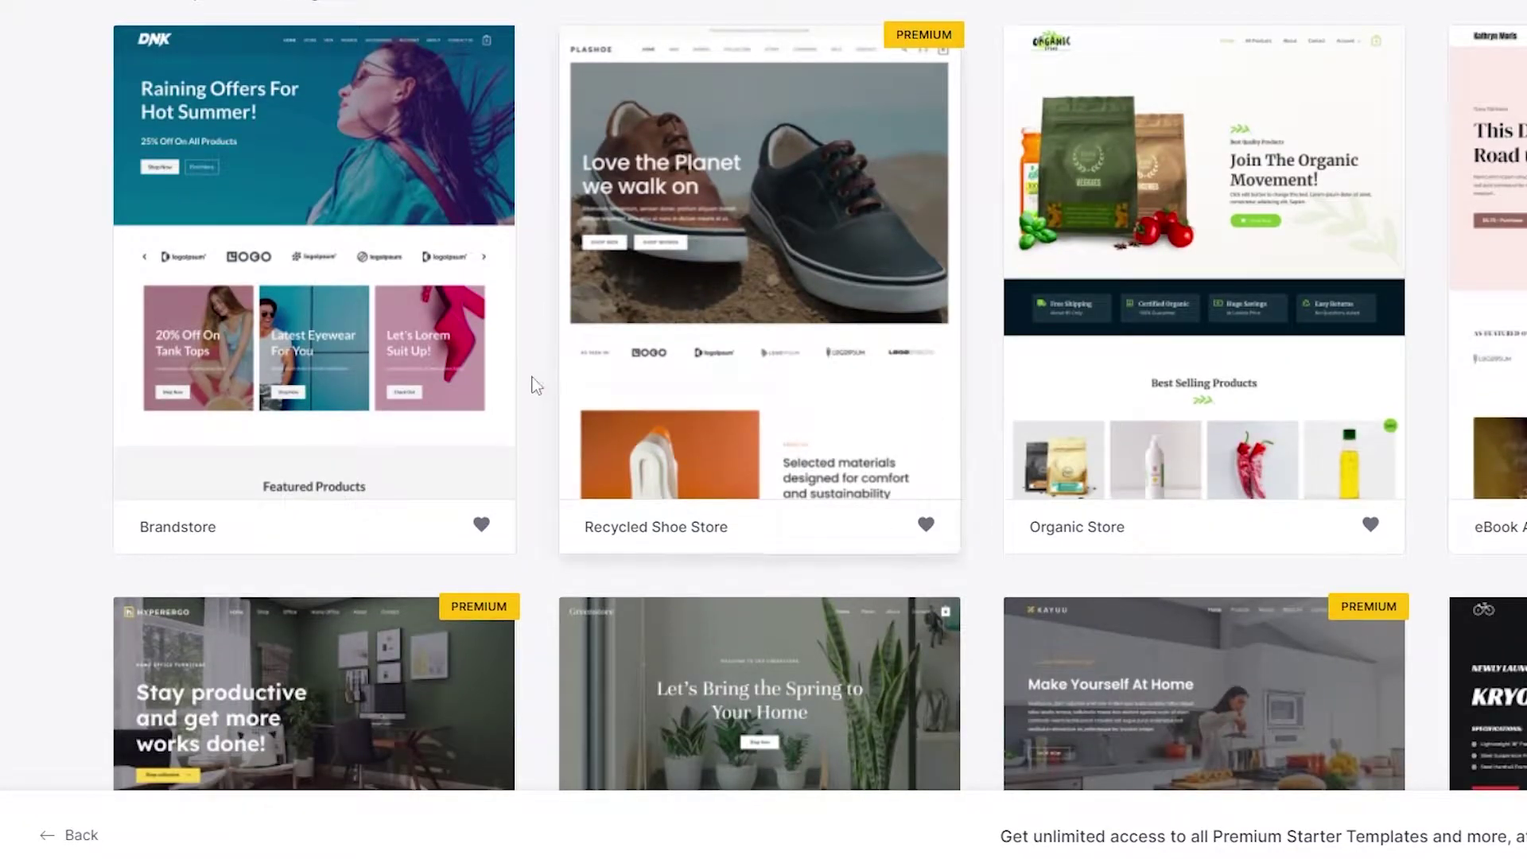
click(300, 432)
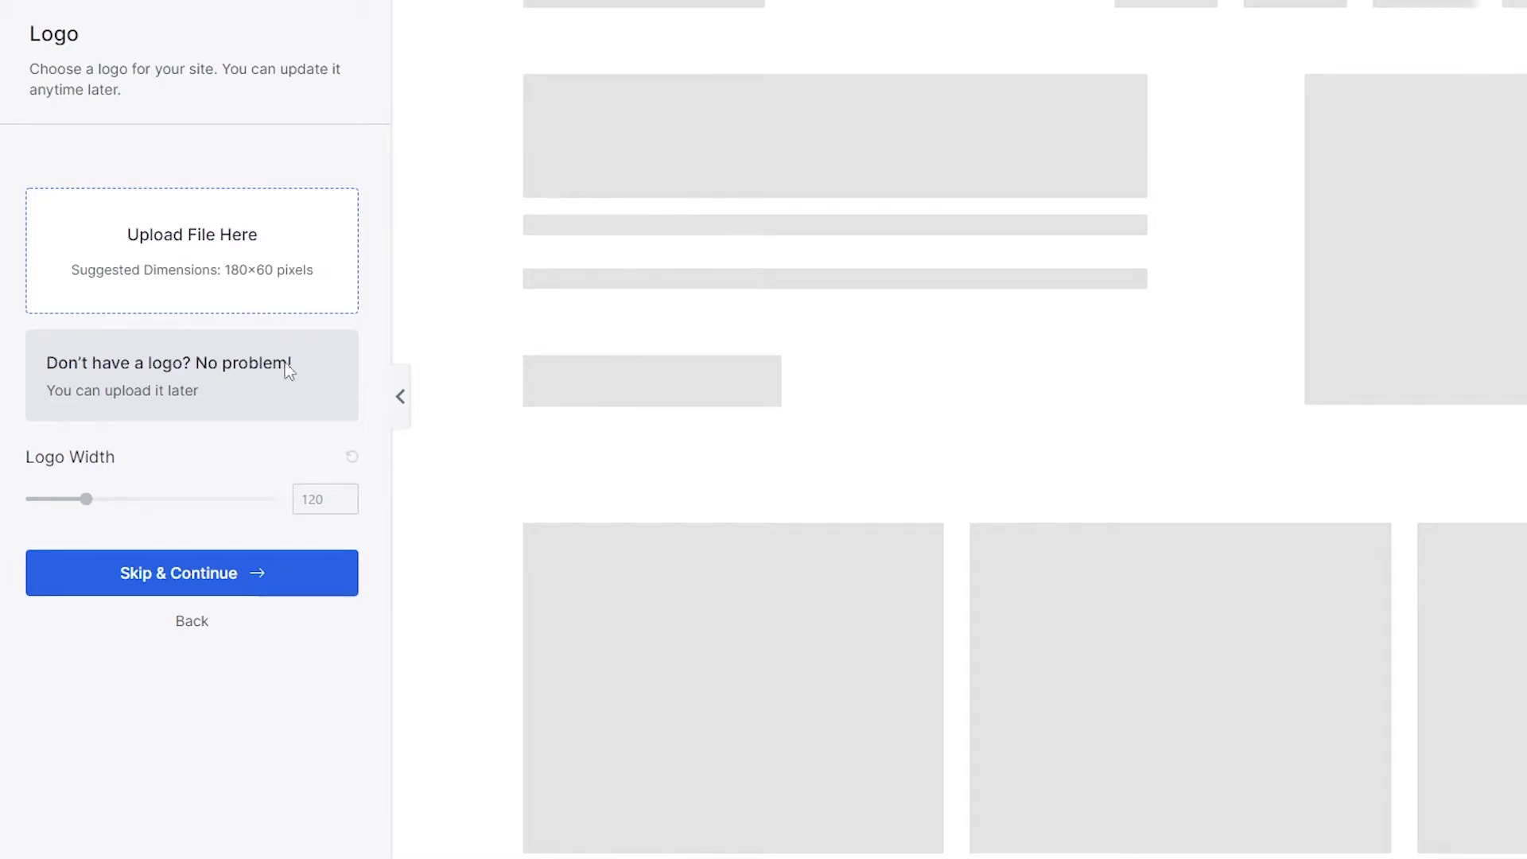
Step: Use the black Eden rock image from the media library as the site logo, set its width to 105 and continue
click(250, 261)
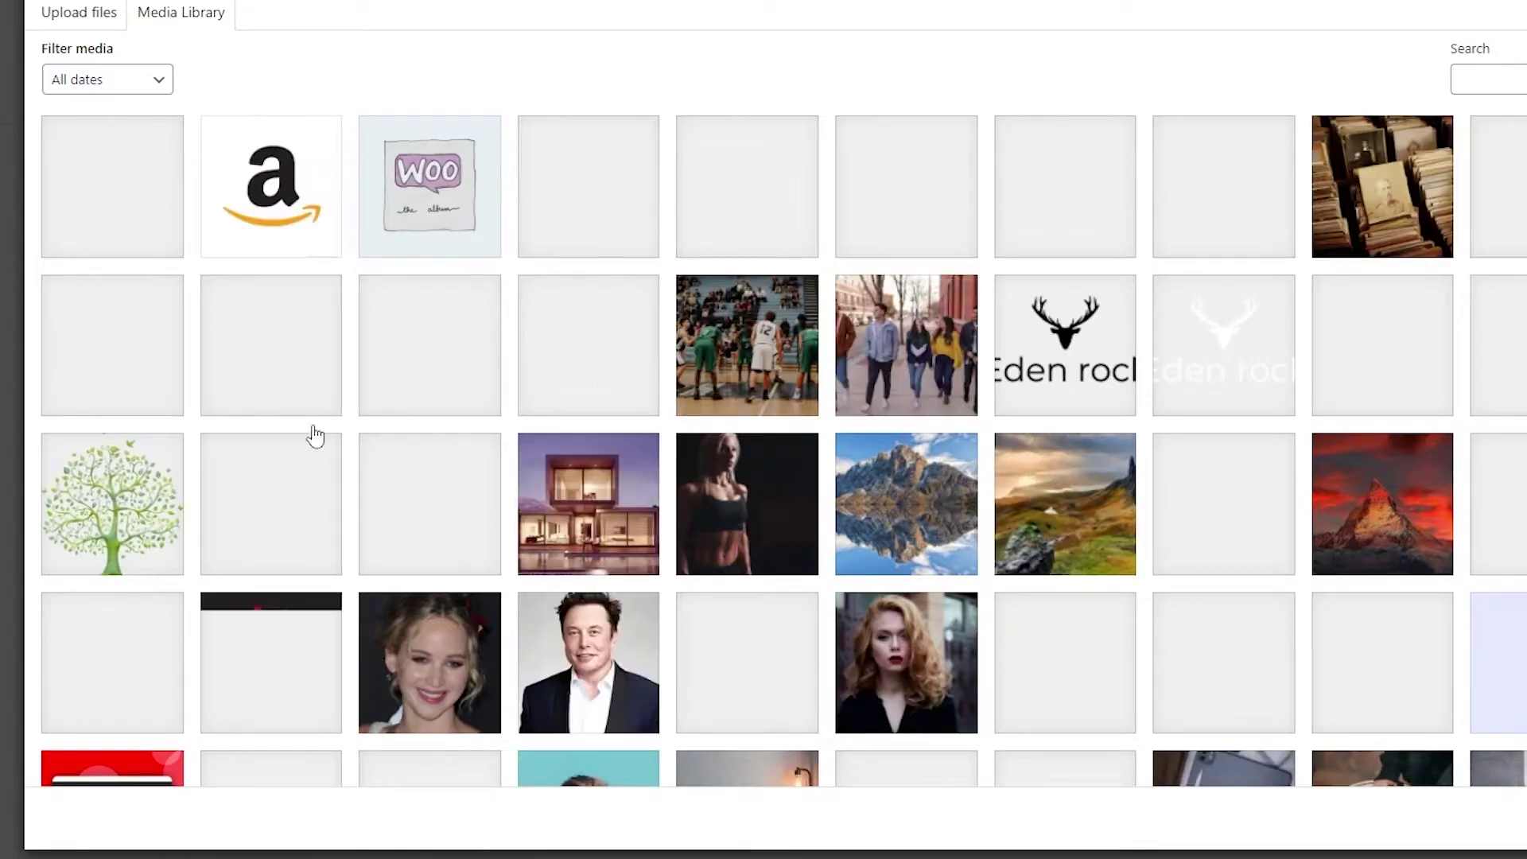
click(1087, 343)
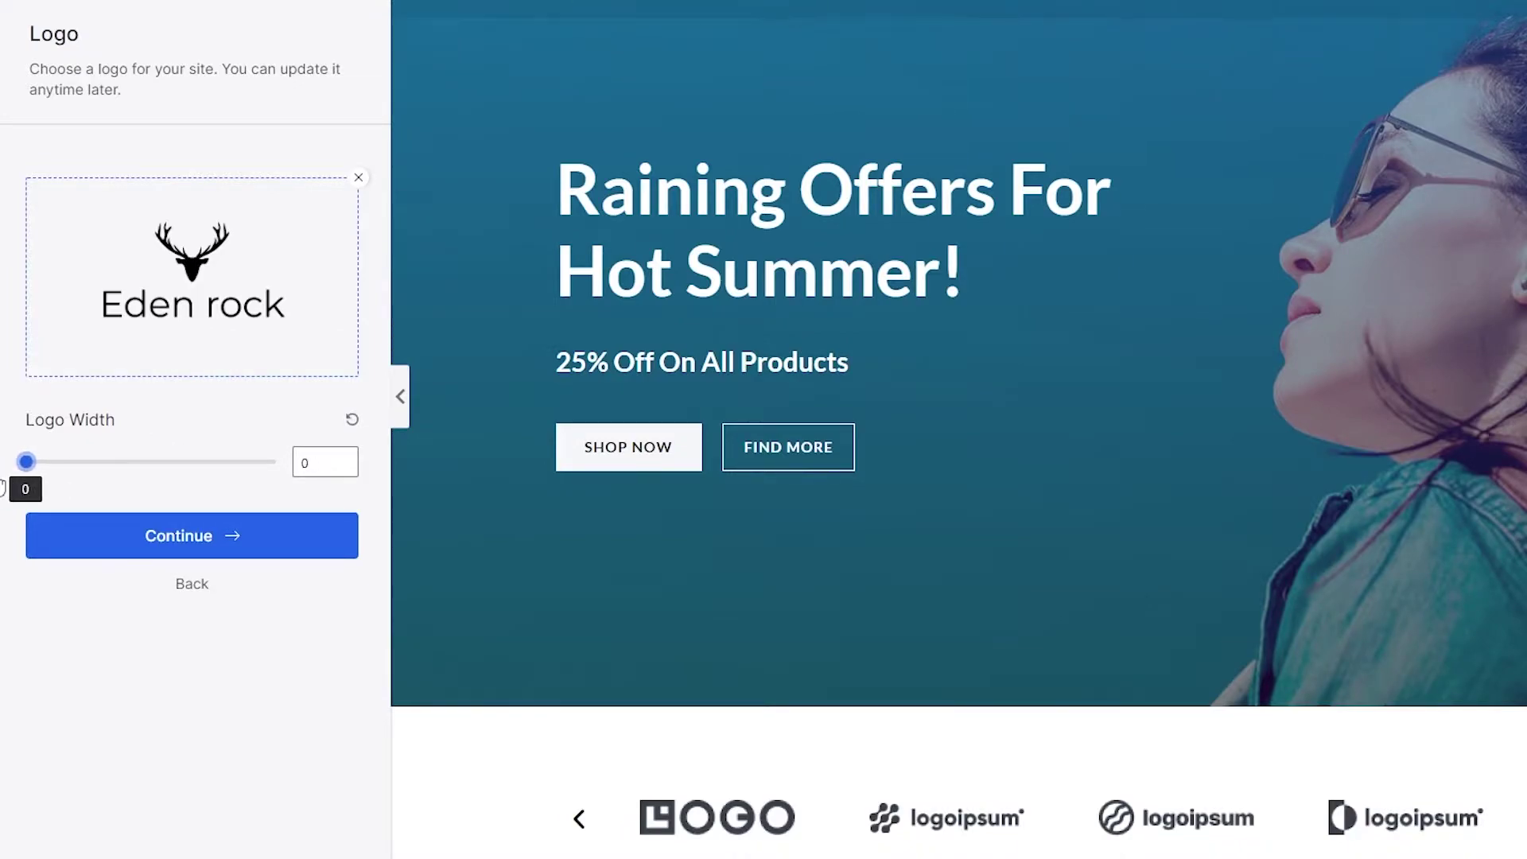
drag(80, 495, 86, 501)
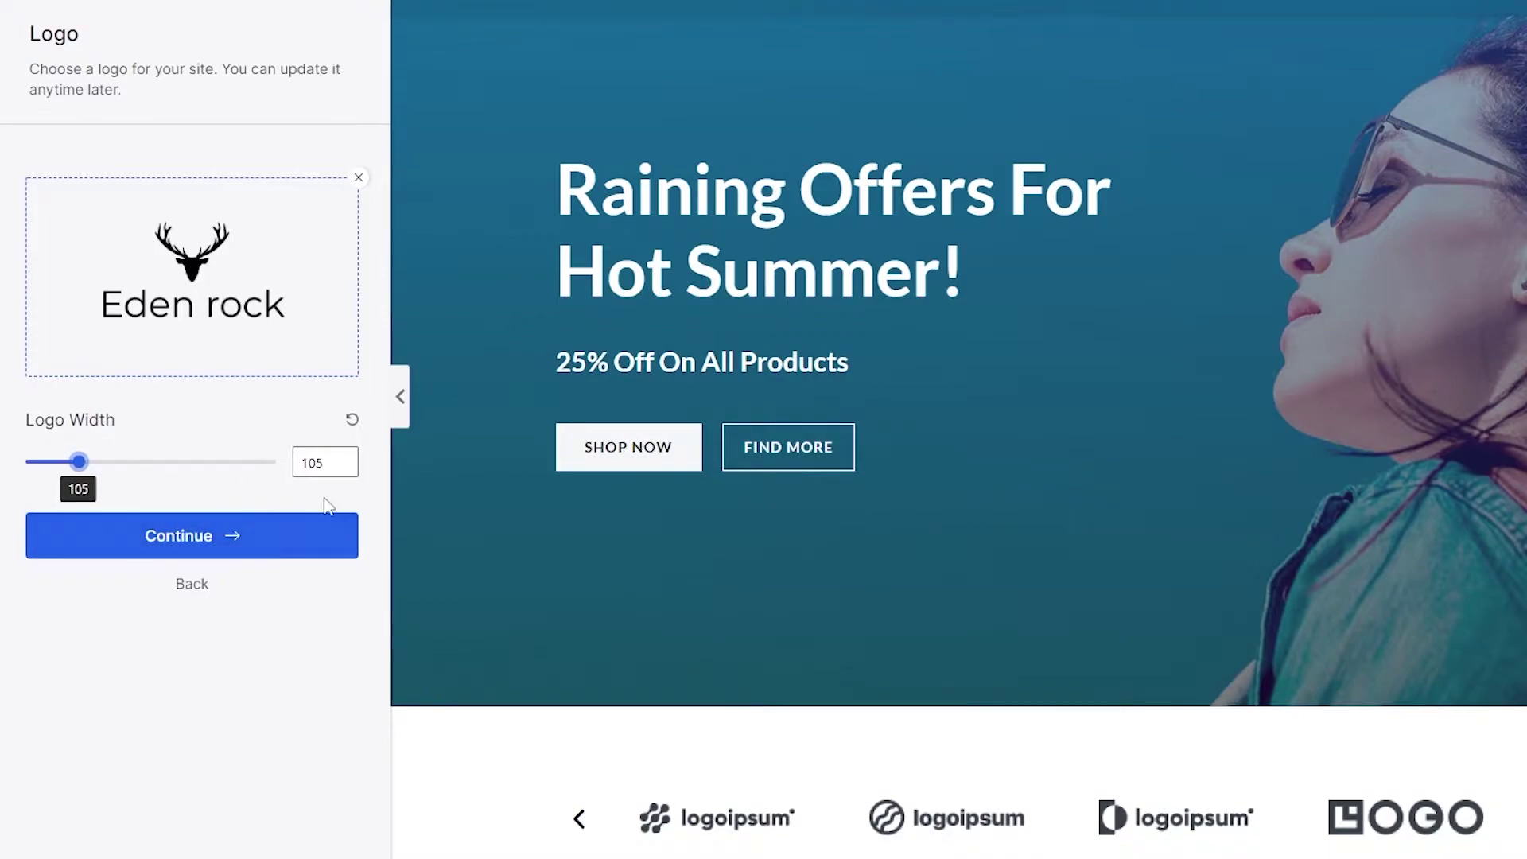
click(291, 557)
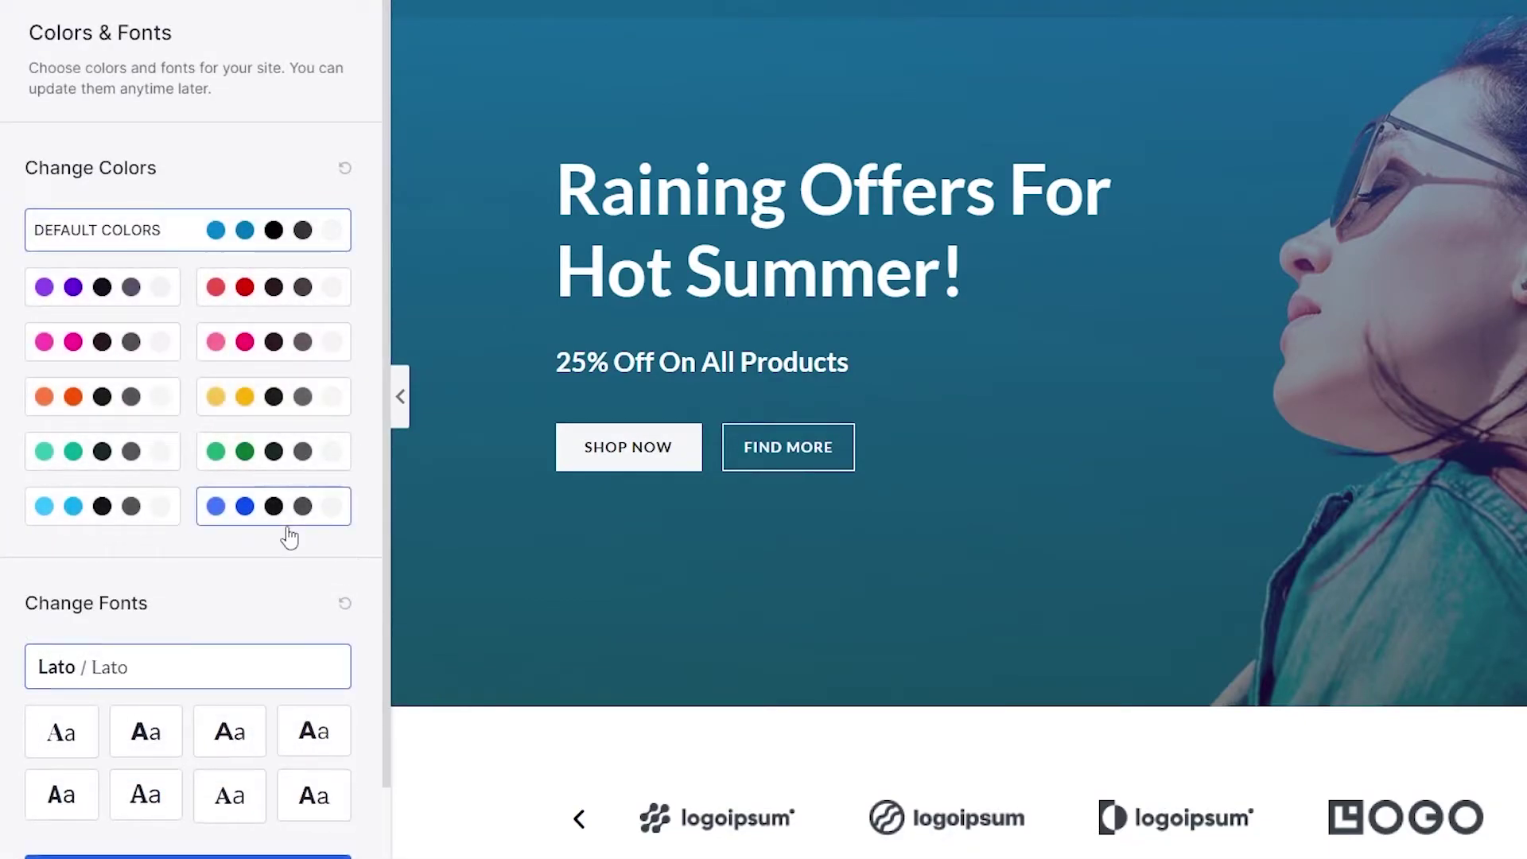
Step: Try the color palettes on the template preview and choose the light blue palette for the site
scroll(293, 532, down, 1)
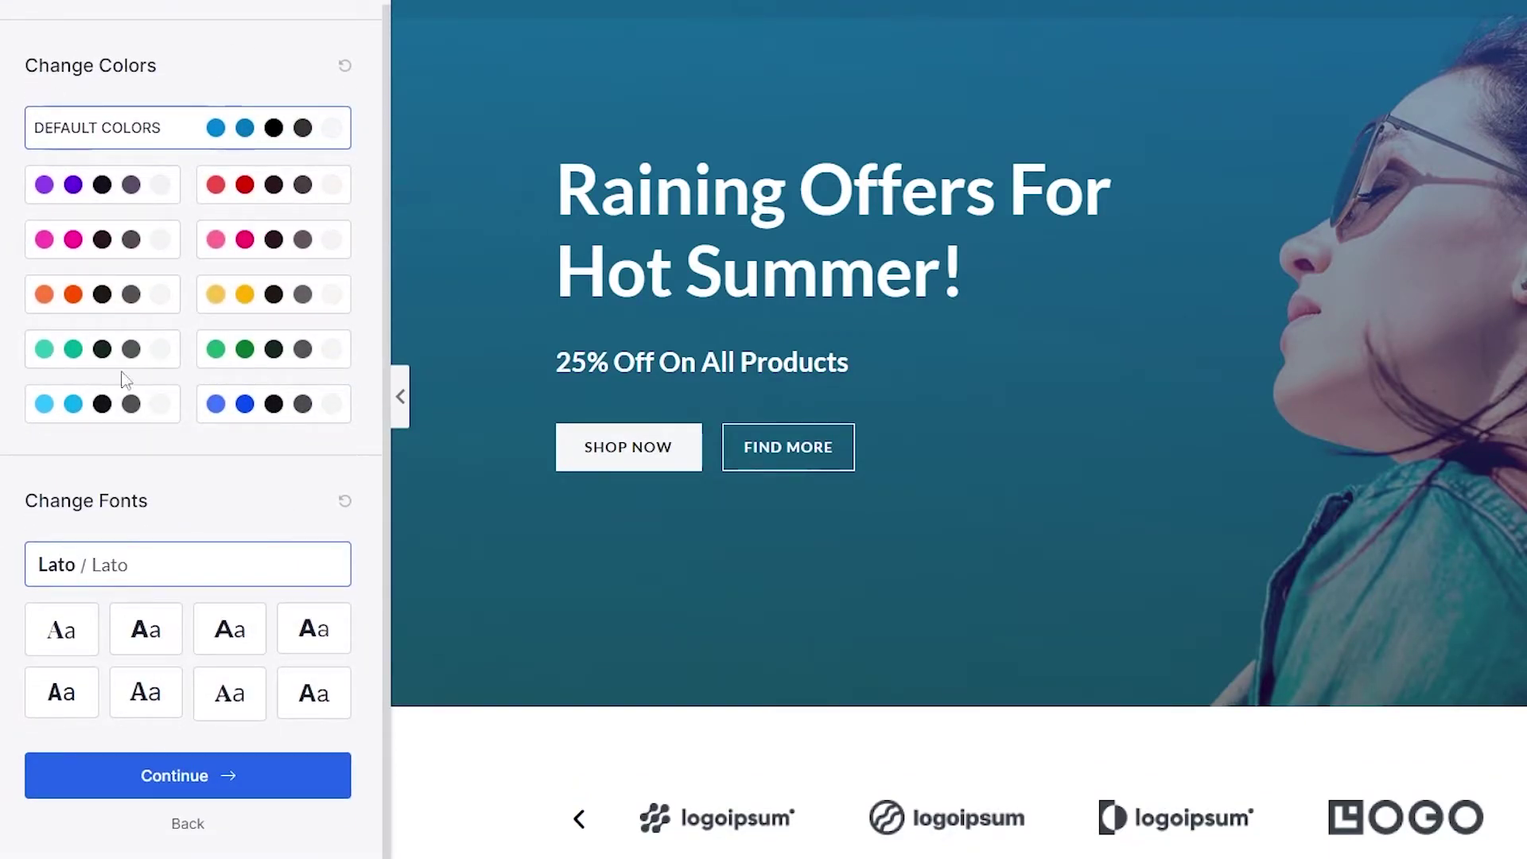
scroll(528, 326, down, 10)
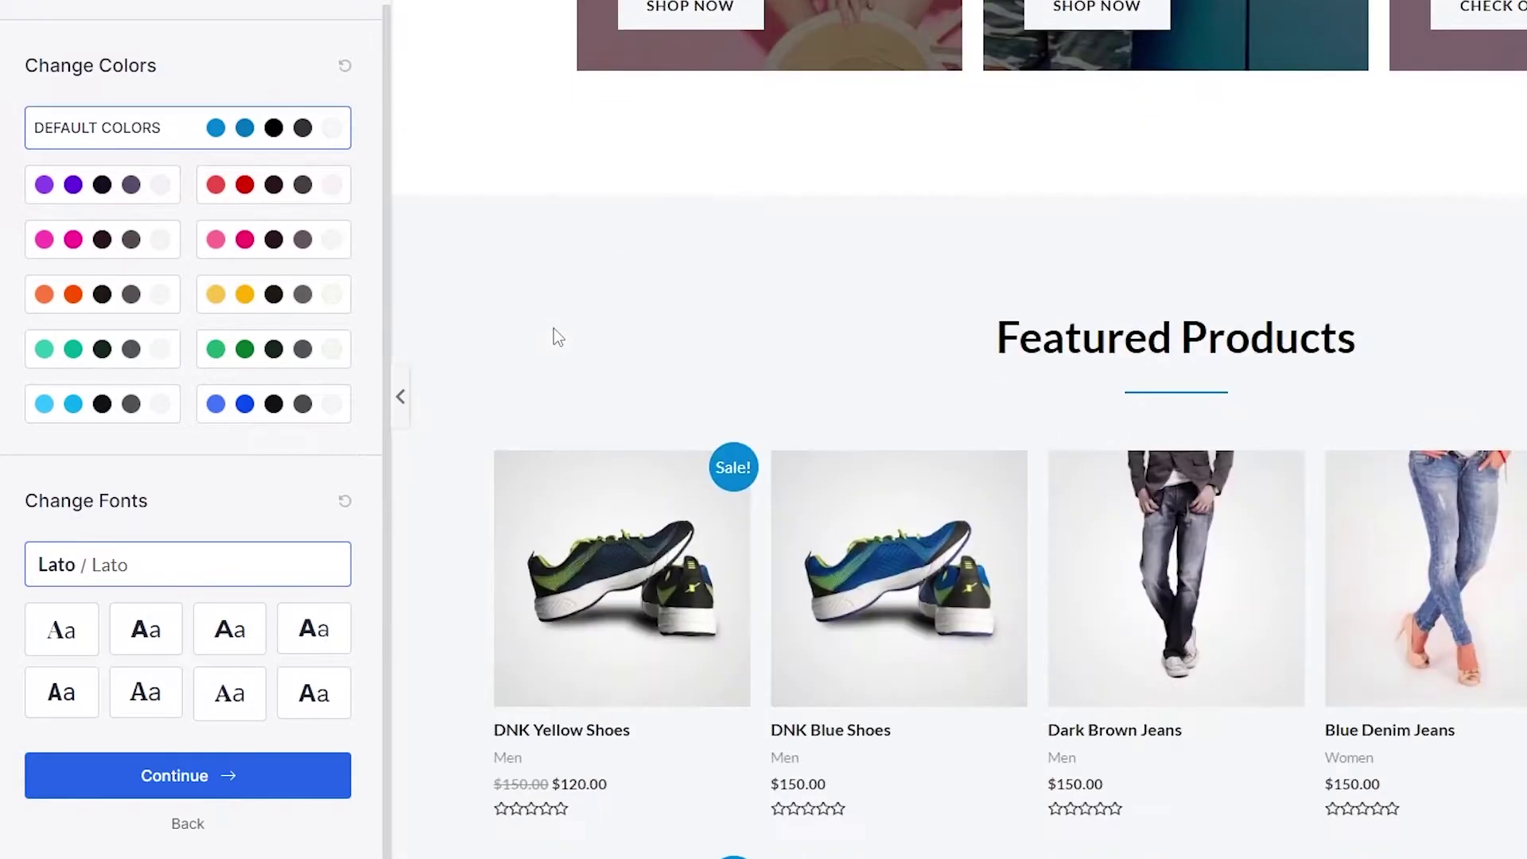
scroll(554, 328, down, 4)
scroll(555, 334, up, 6)
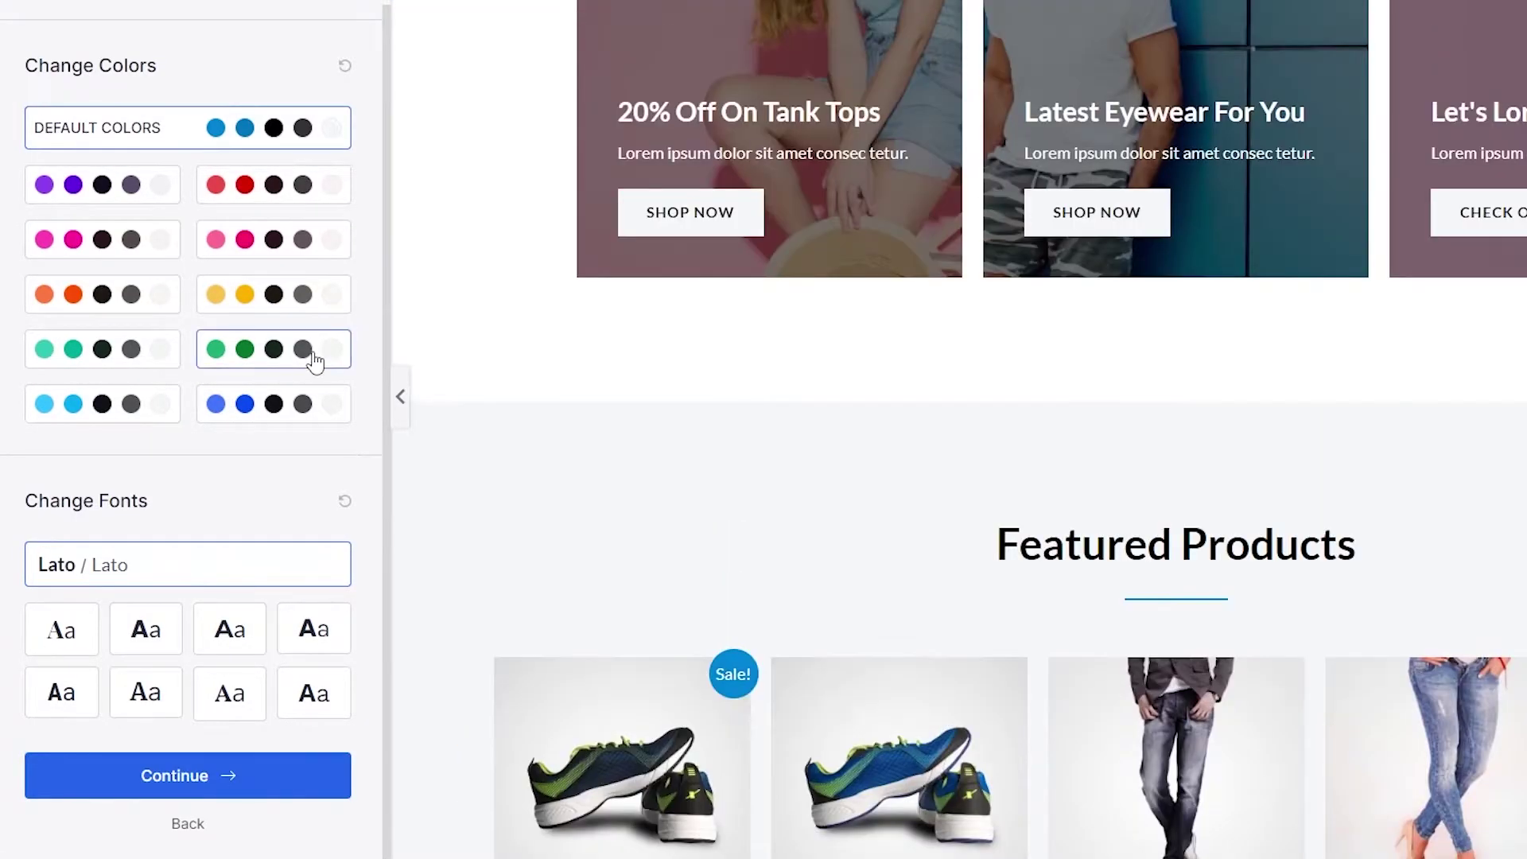
click(315, 360)
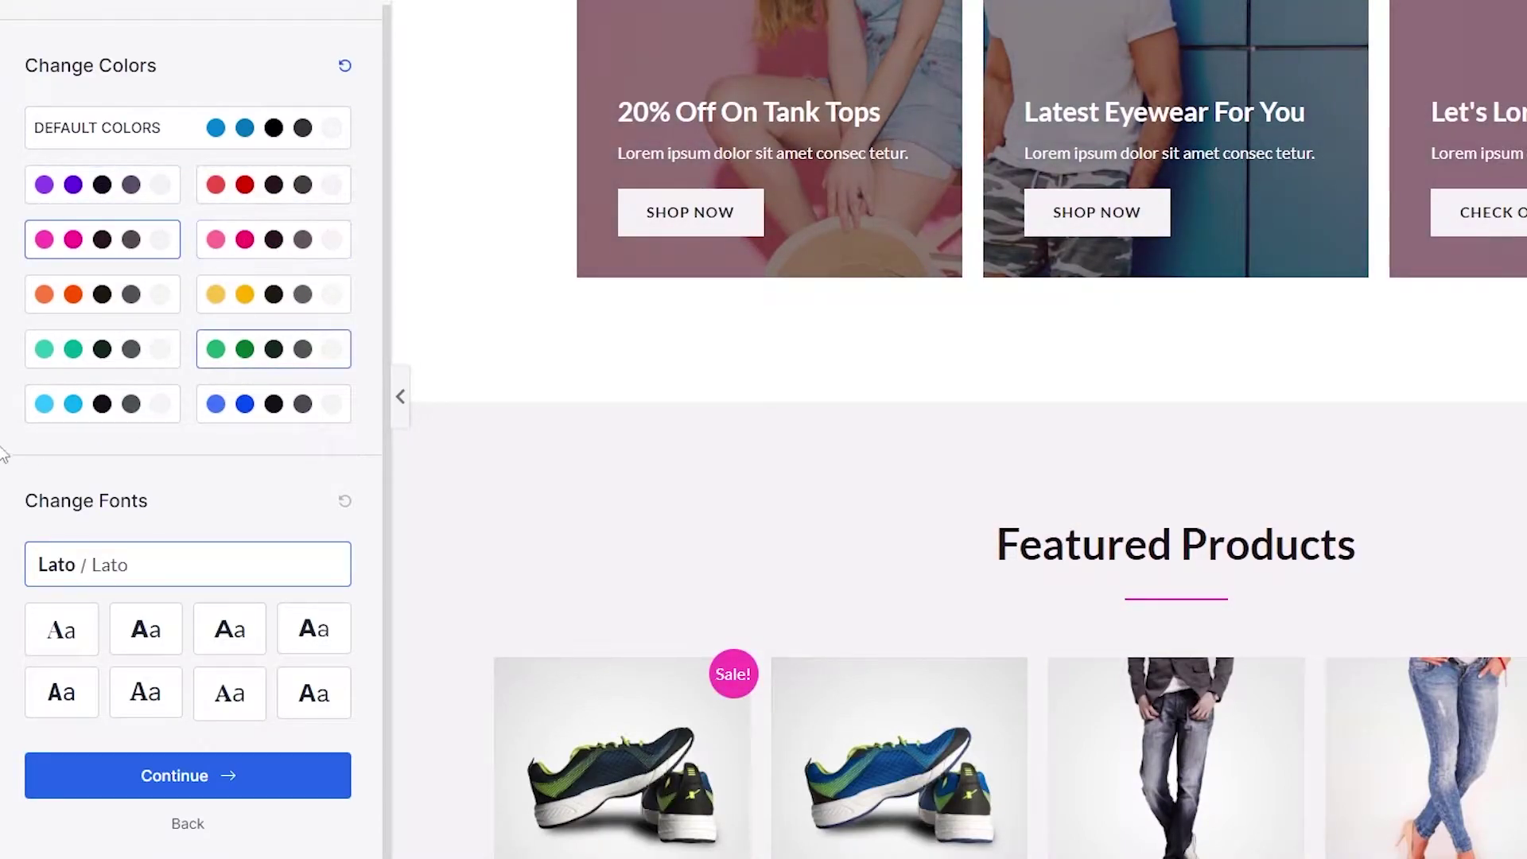
scroll(531, 485, up, 12)
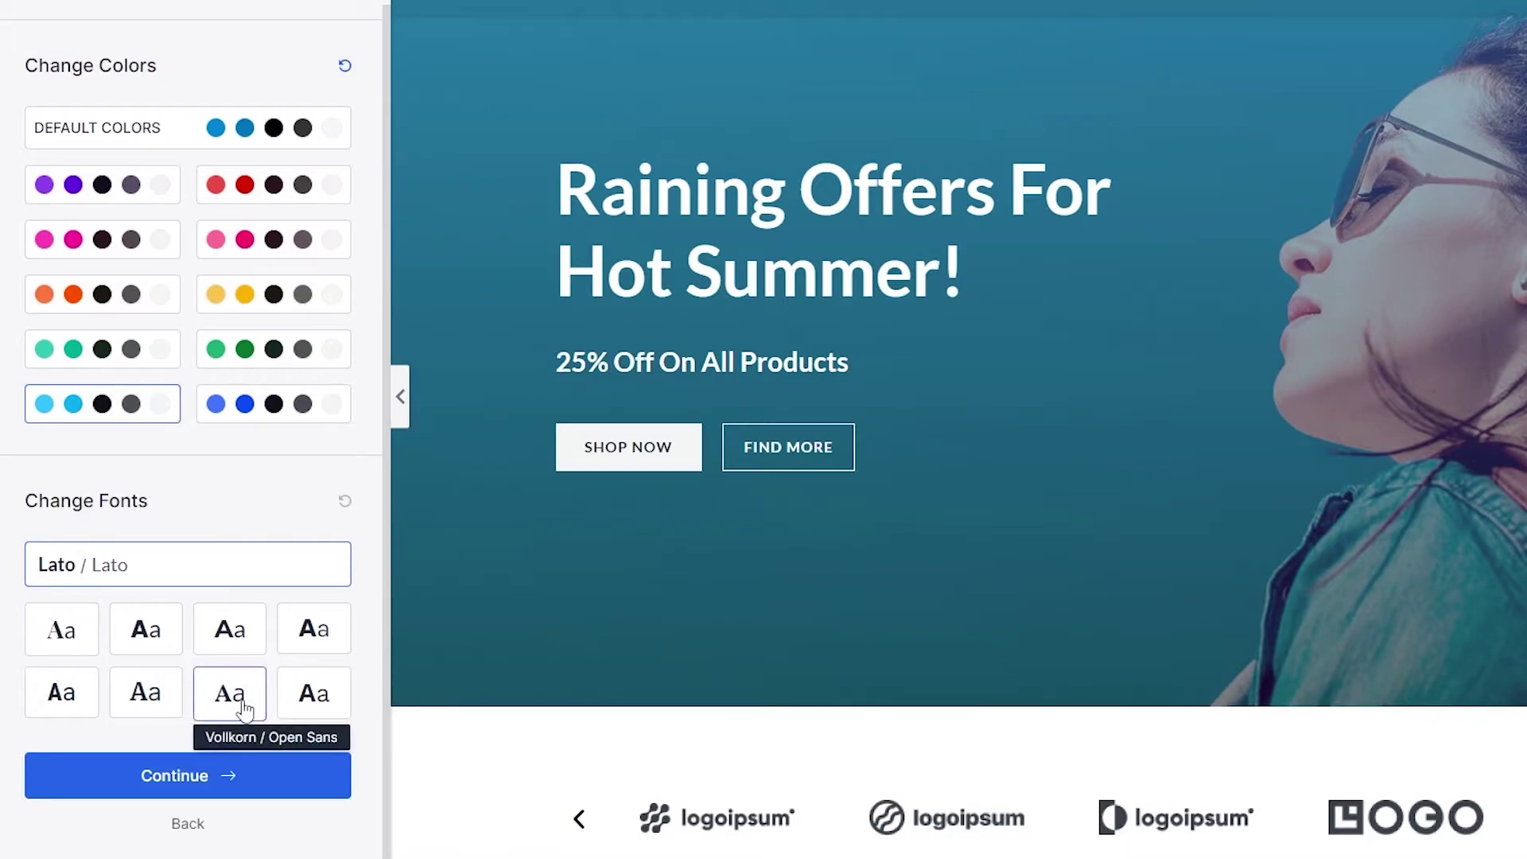
Step: Compare the font pairings on the hero heading, choose Poppins / Lato and continue to the import
click(322, 644)
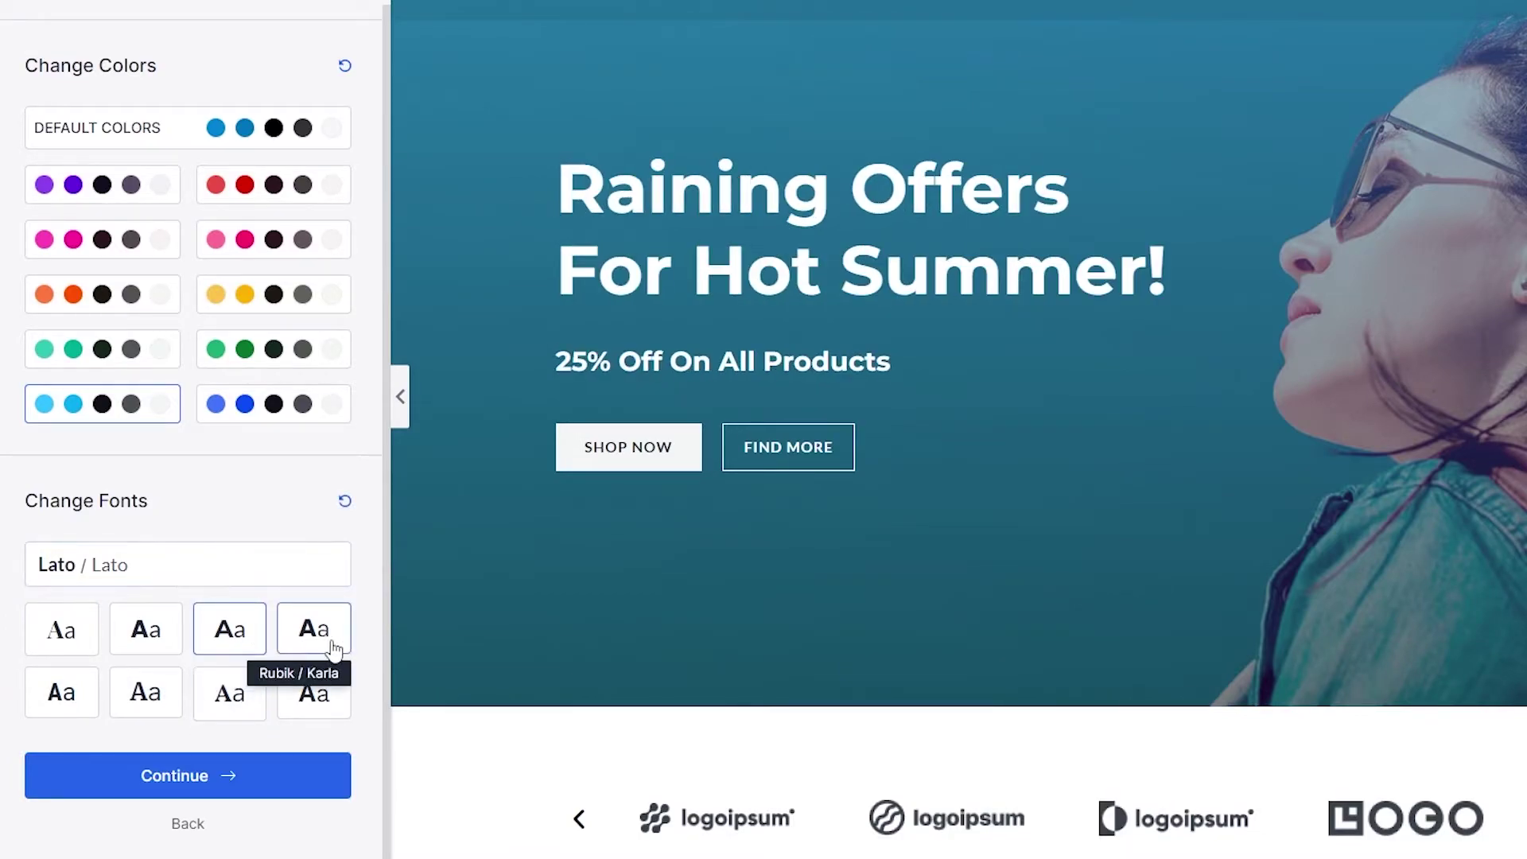
click(243, 698)
click(120, 695)
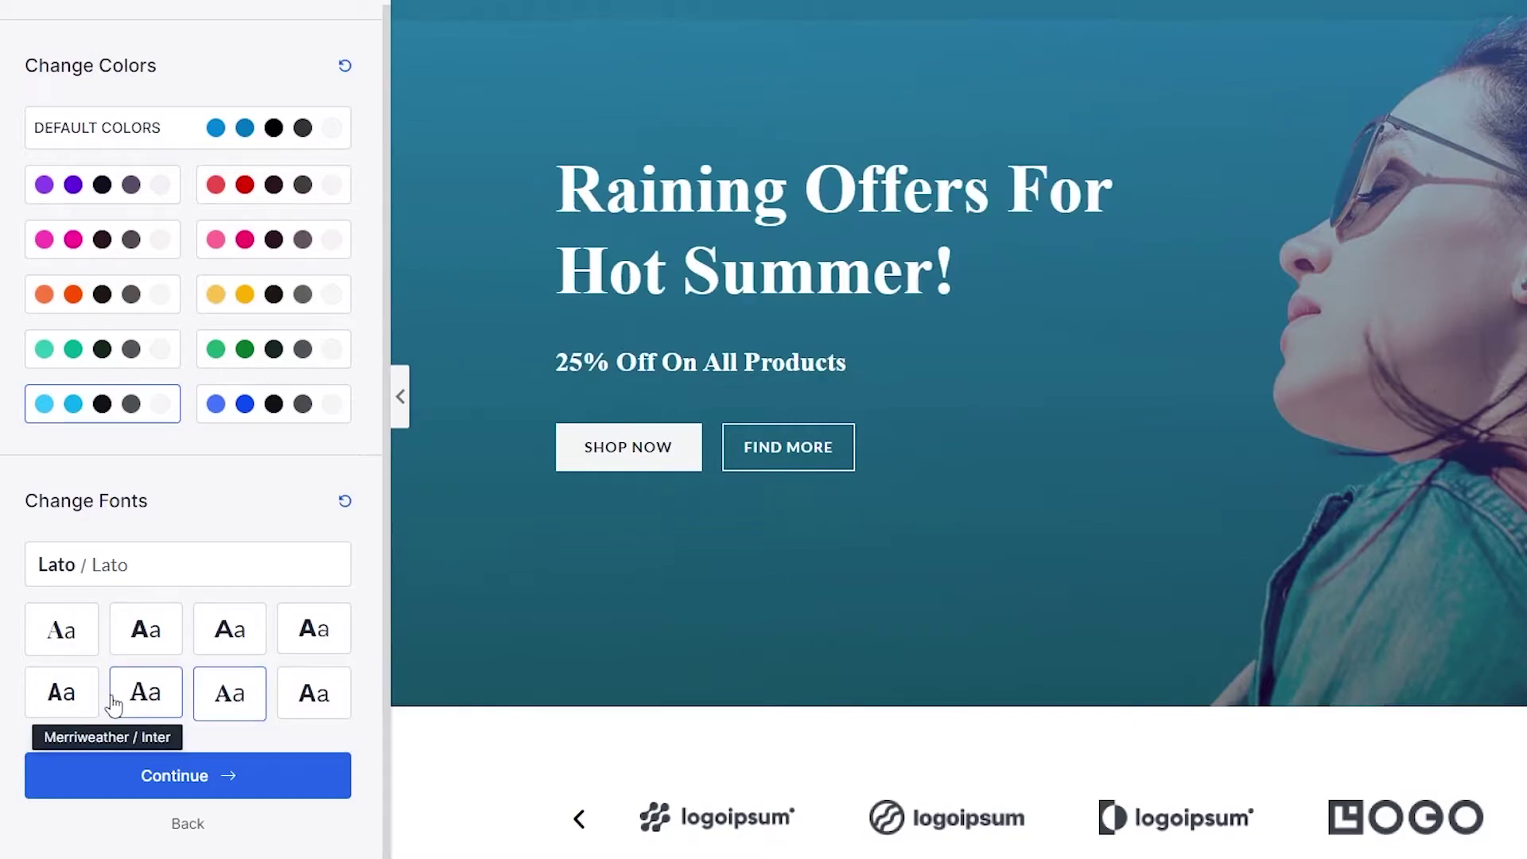
click(50, 703)
click(89, 626)
click(144, 640)
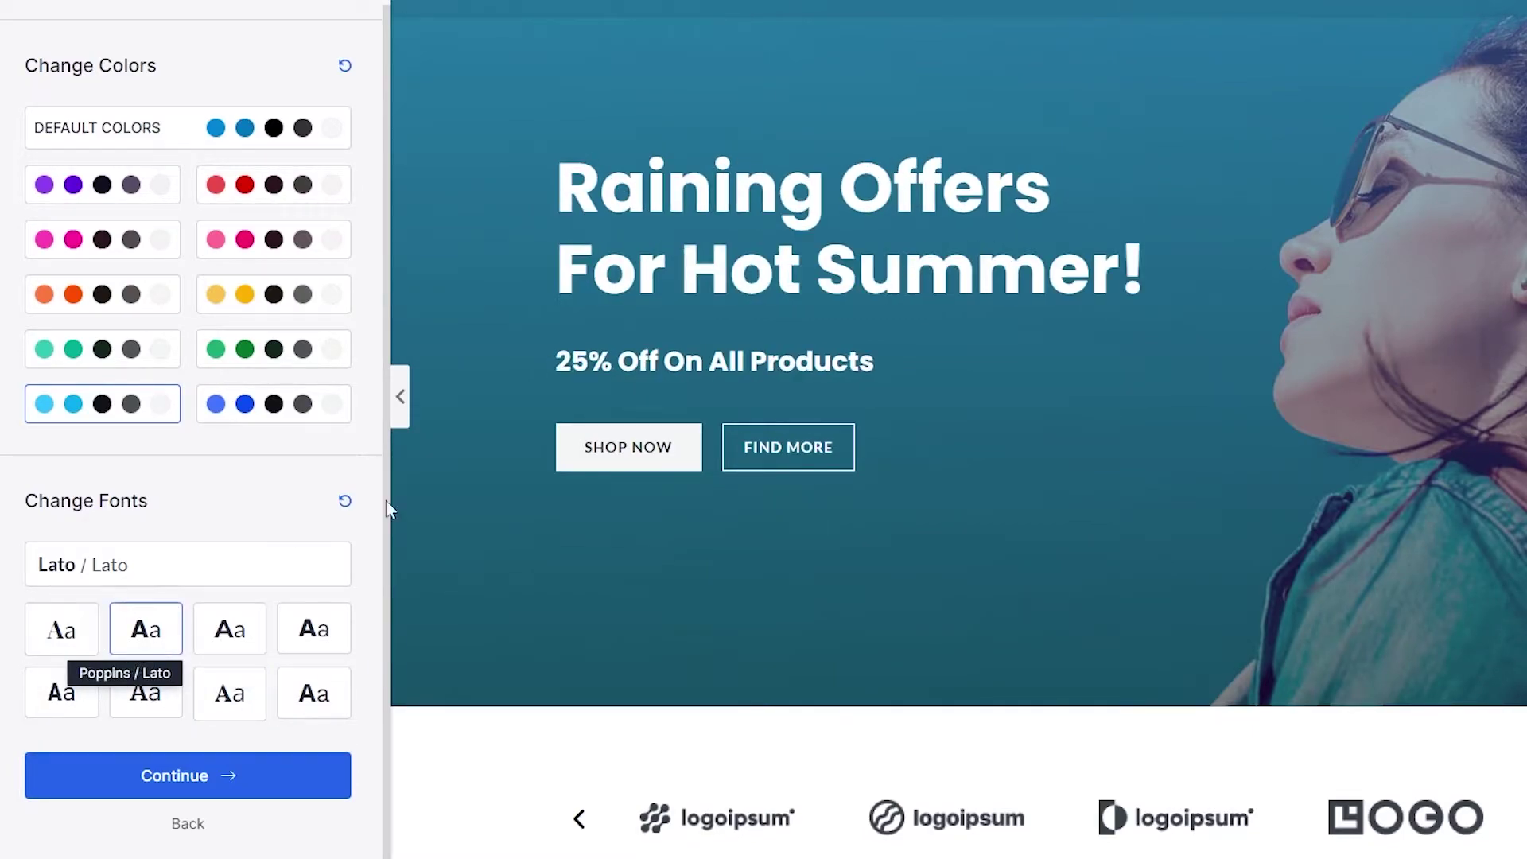
scroll(419, 585, down, 3)
click(151, 778)
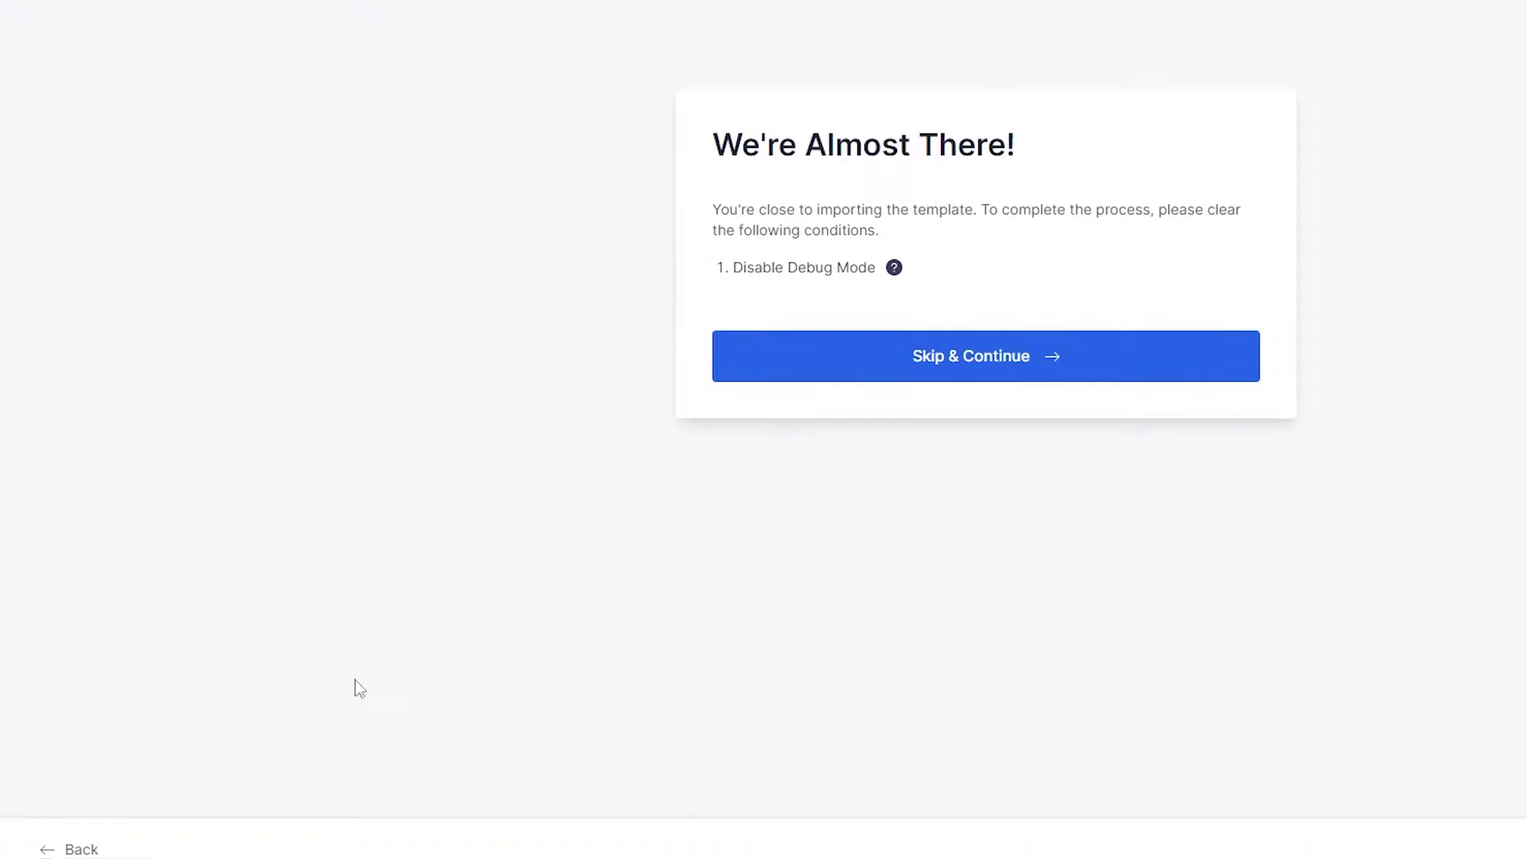
Step: Skip the debug mode condition and build the website, deleting previously imported sites and importing customizer settings, widgets and content
click(895, 357)
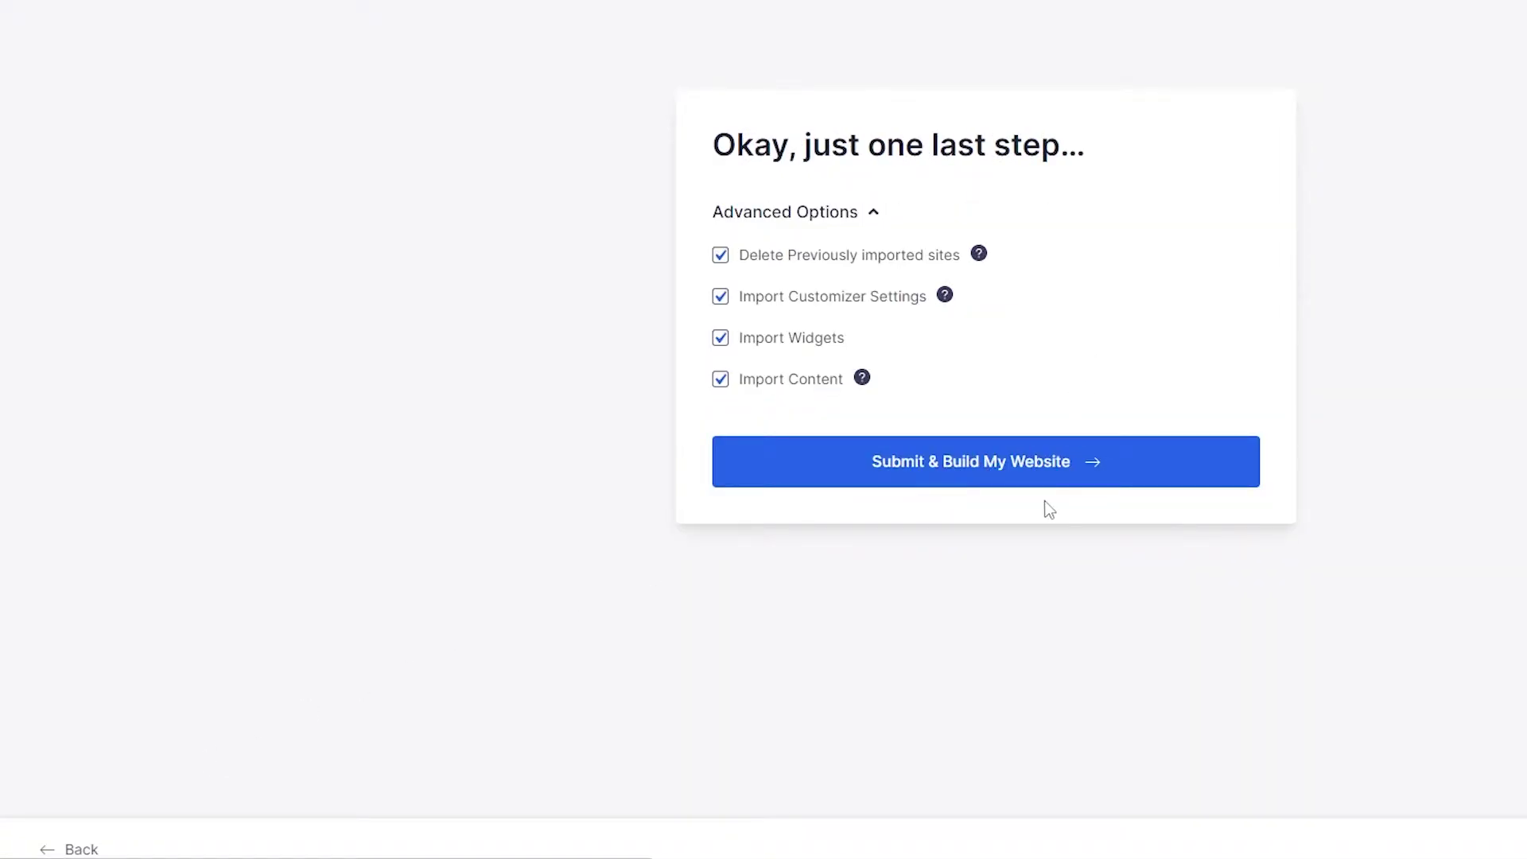
click(1038, 480)
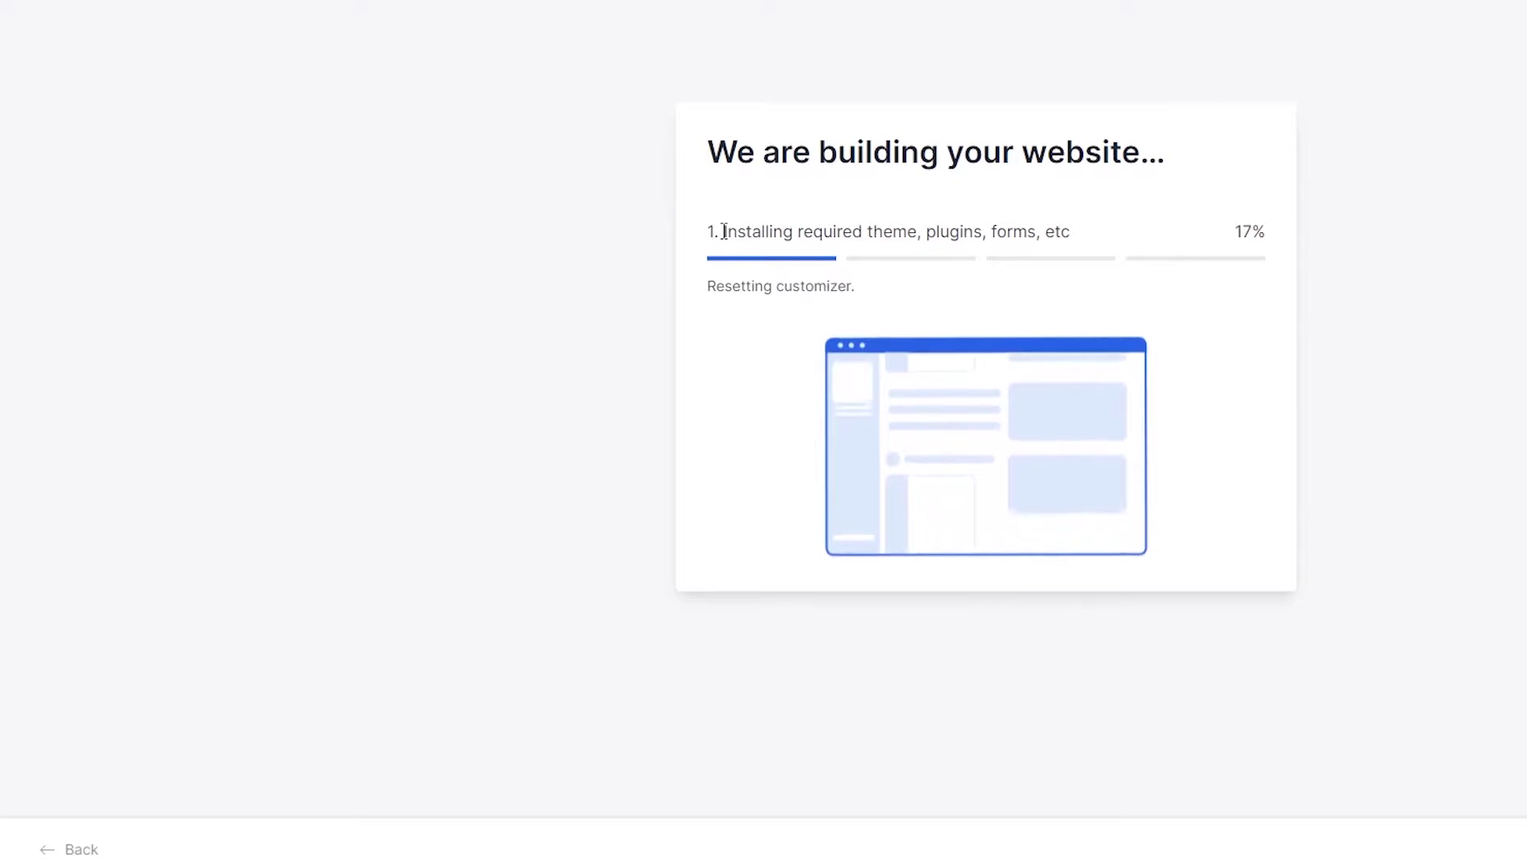
drag(719, 232, 938, 233)
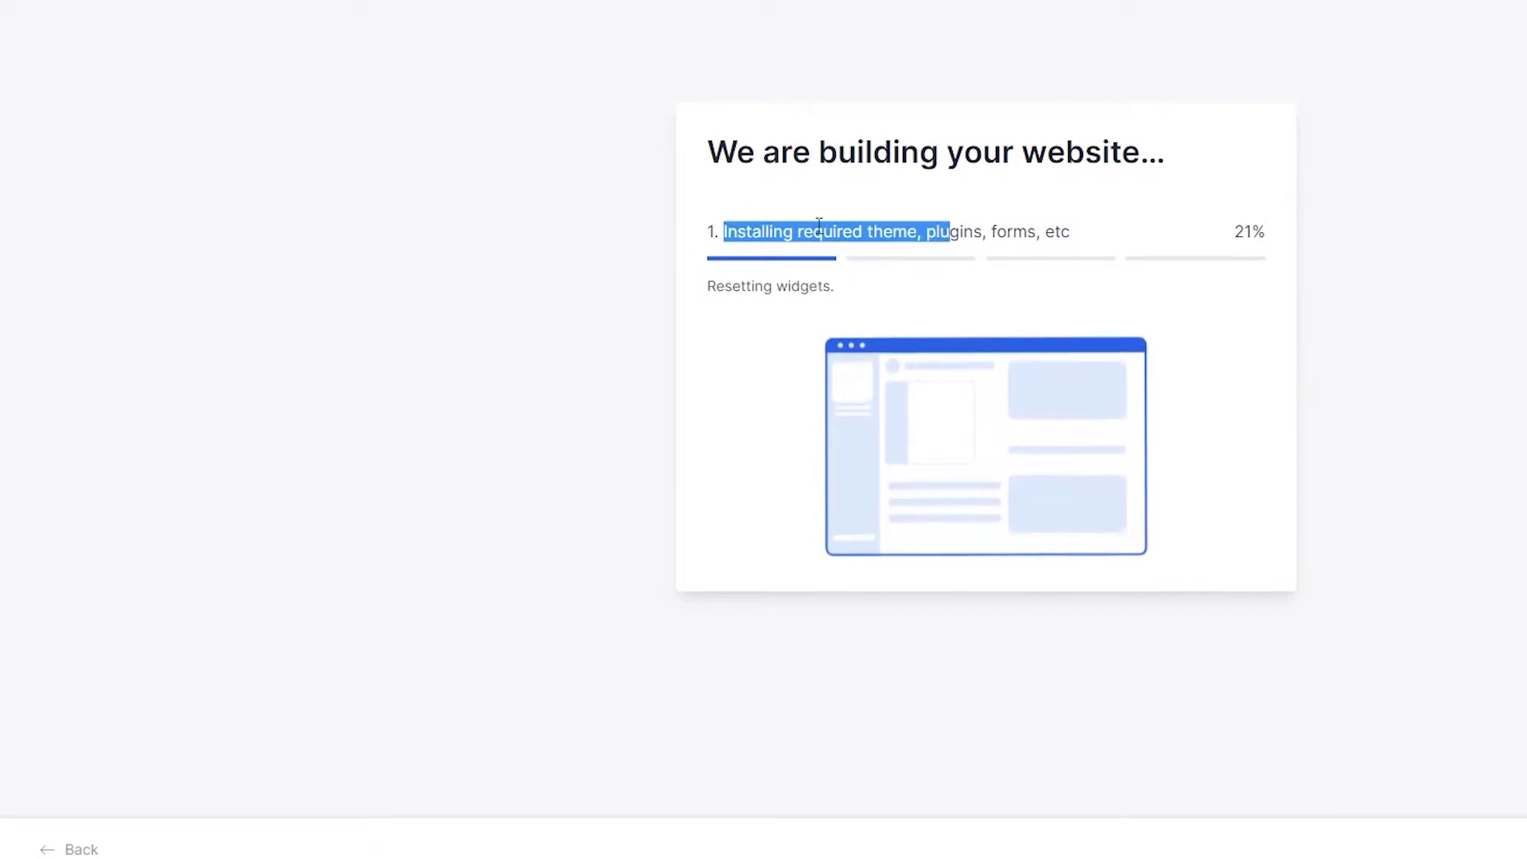
click(887, 232)
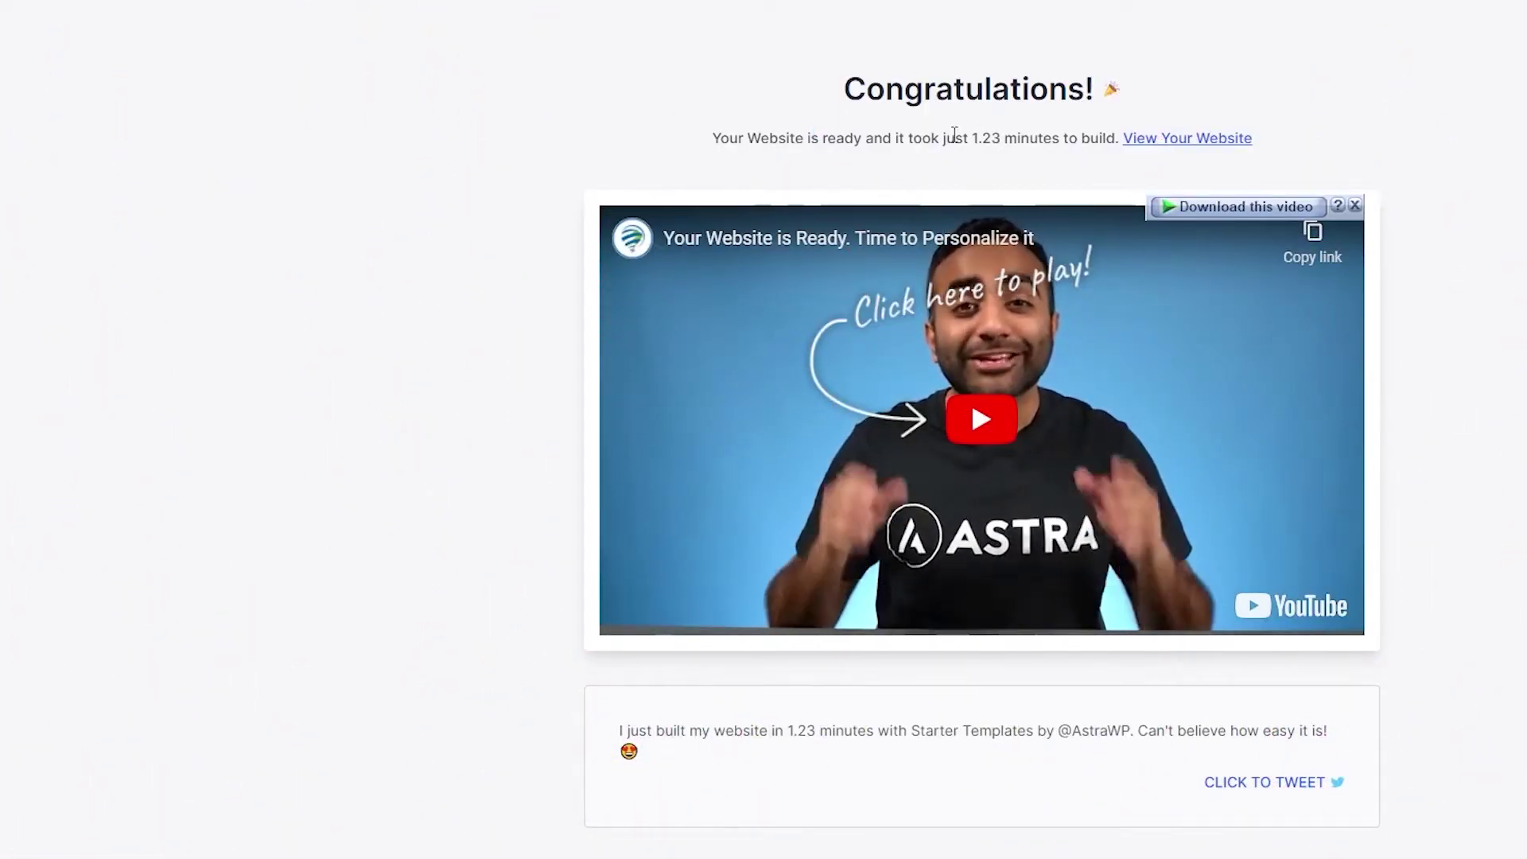
Step: Open the newly built website from the completion page
drag(972, 139, 997, 145)
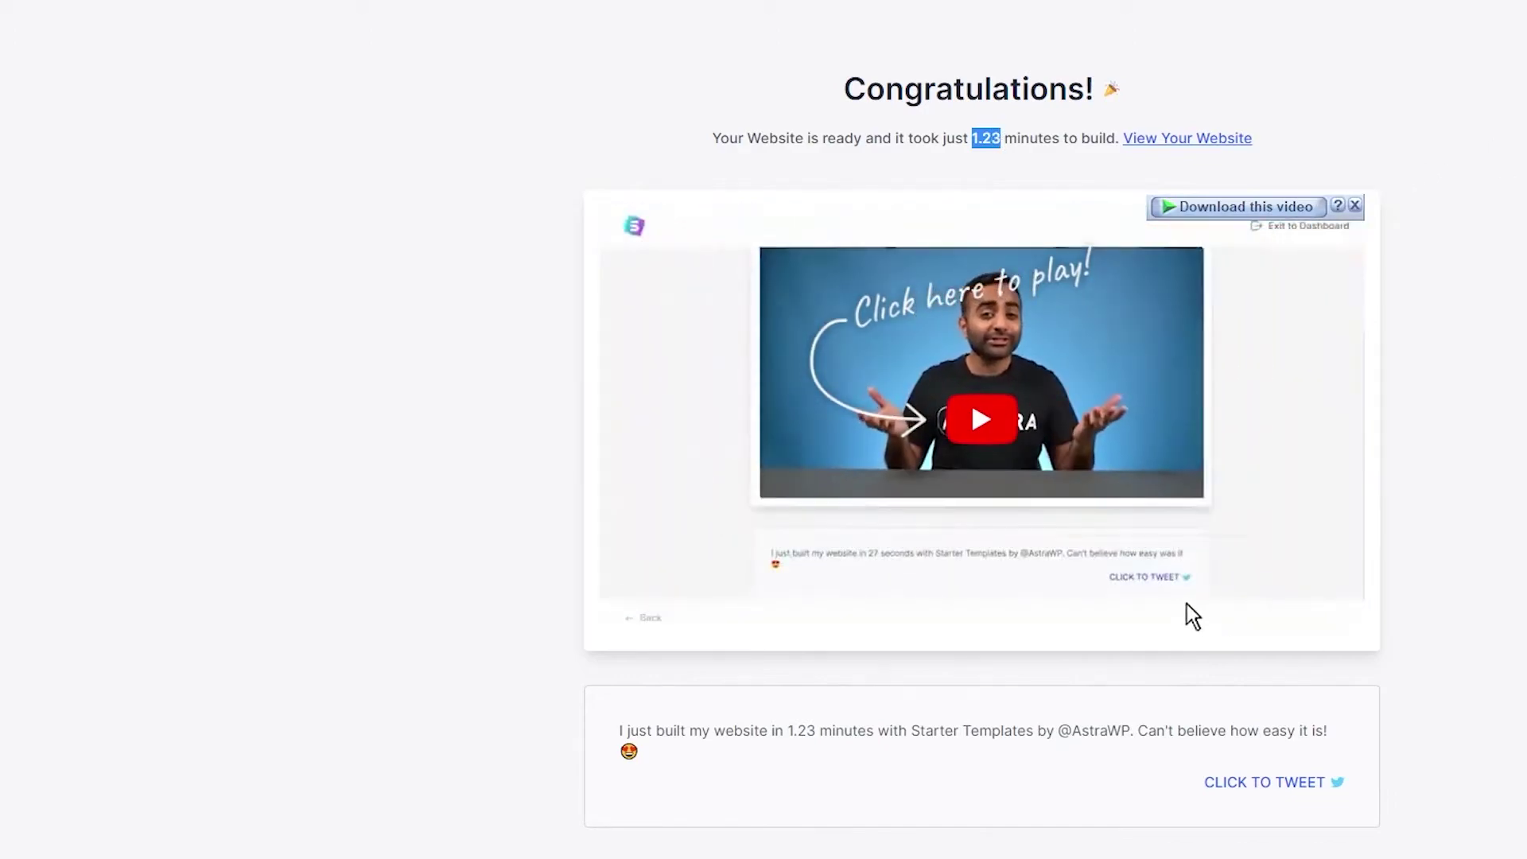
click(1094, 139)
click(1209, 151)
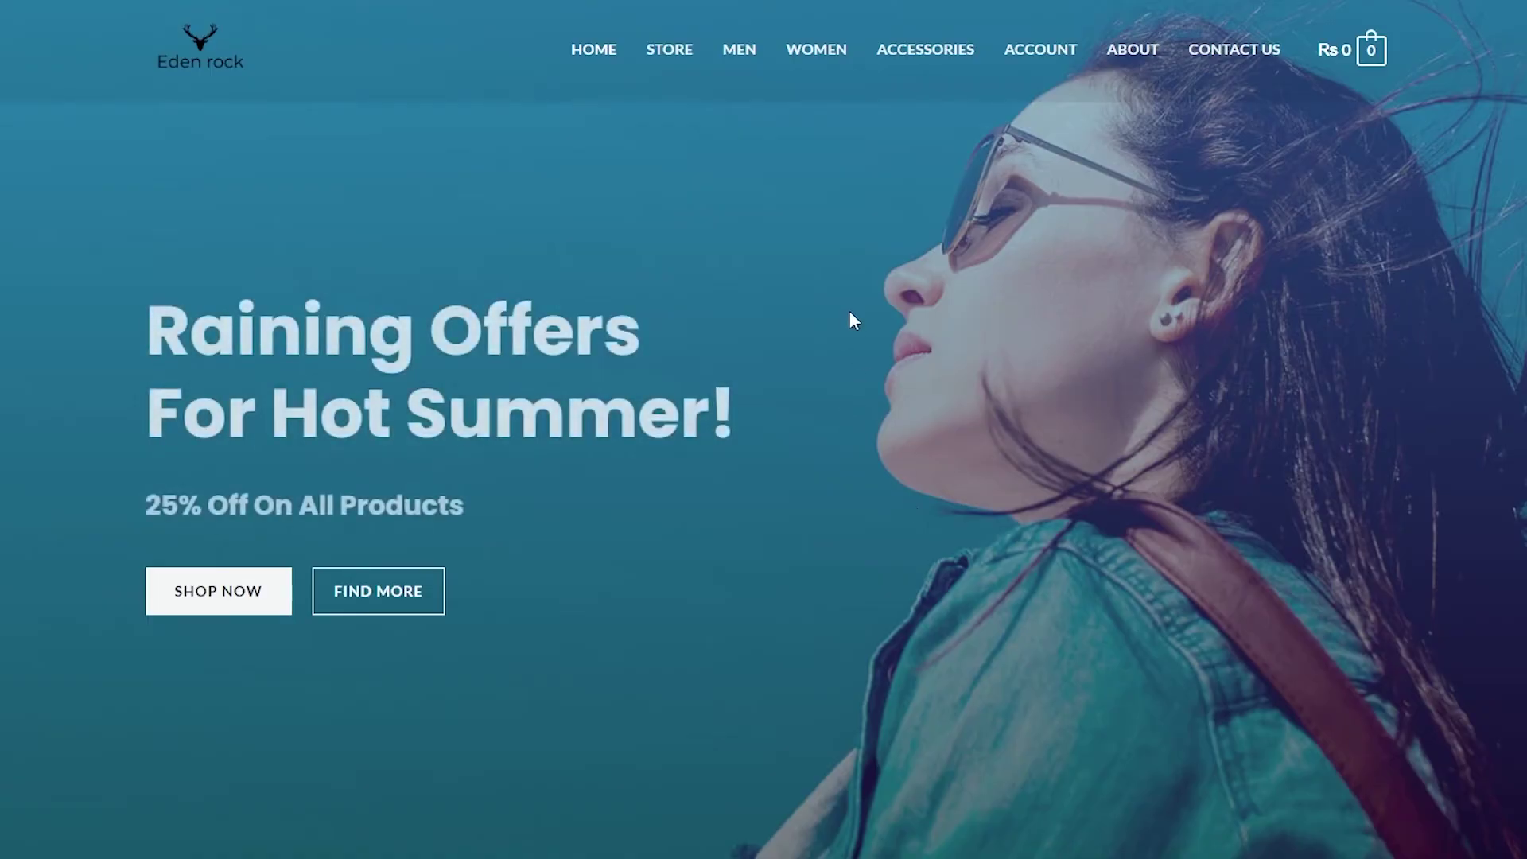
Step: Look through the new homepage from the hero banner to the footer and open it for editing in Elementor
scroll(848, 320, down, 15)
scroll(769, 301, down, 20)
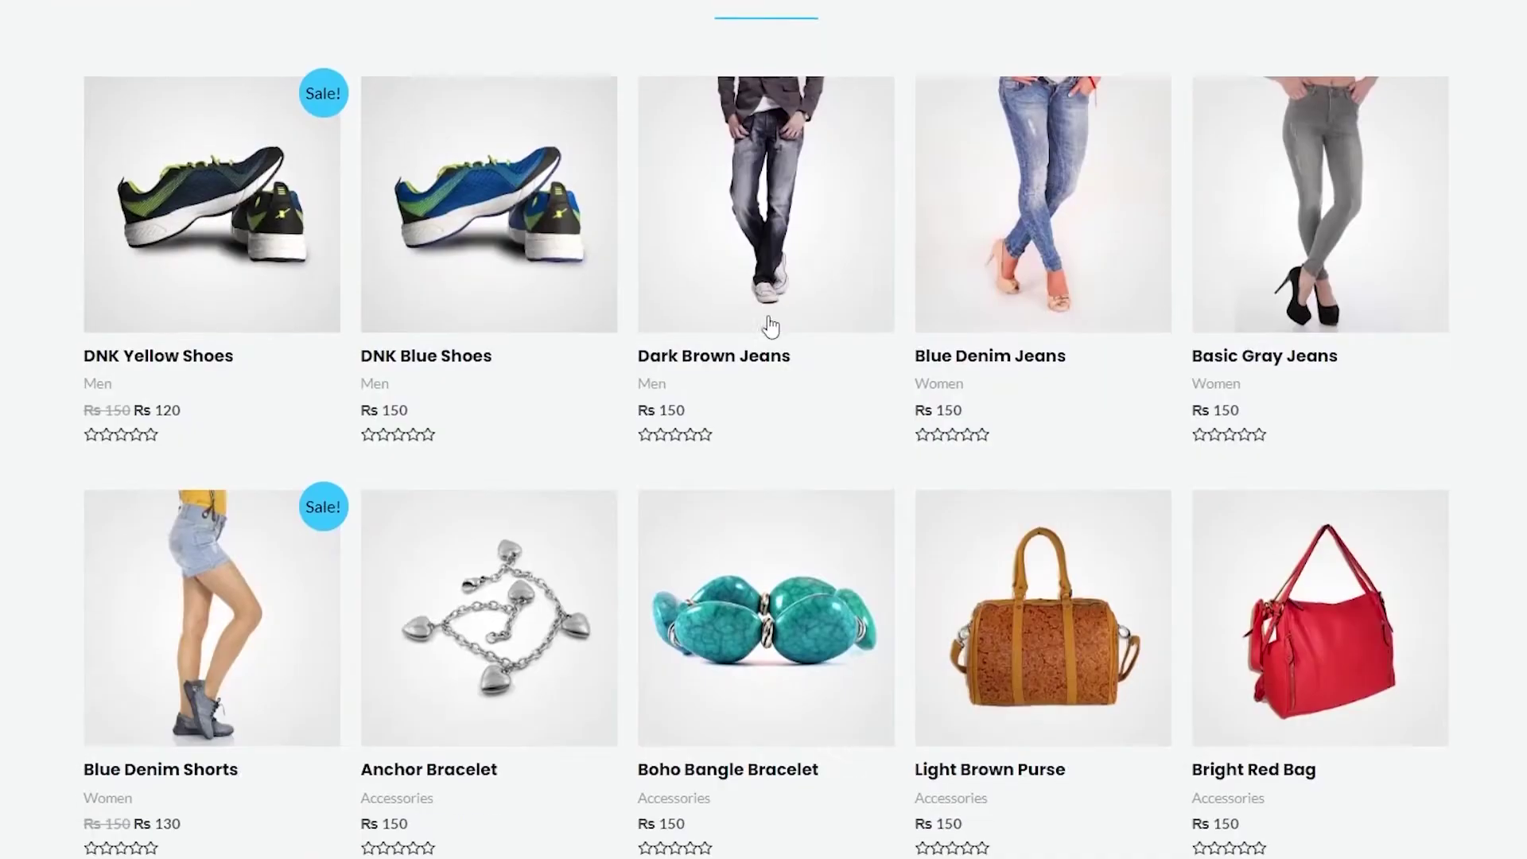
scroll(762, 360, down, 4)
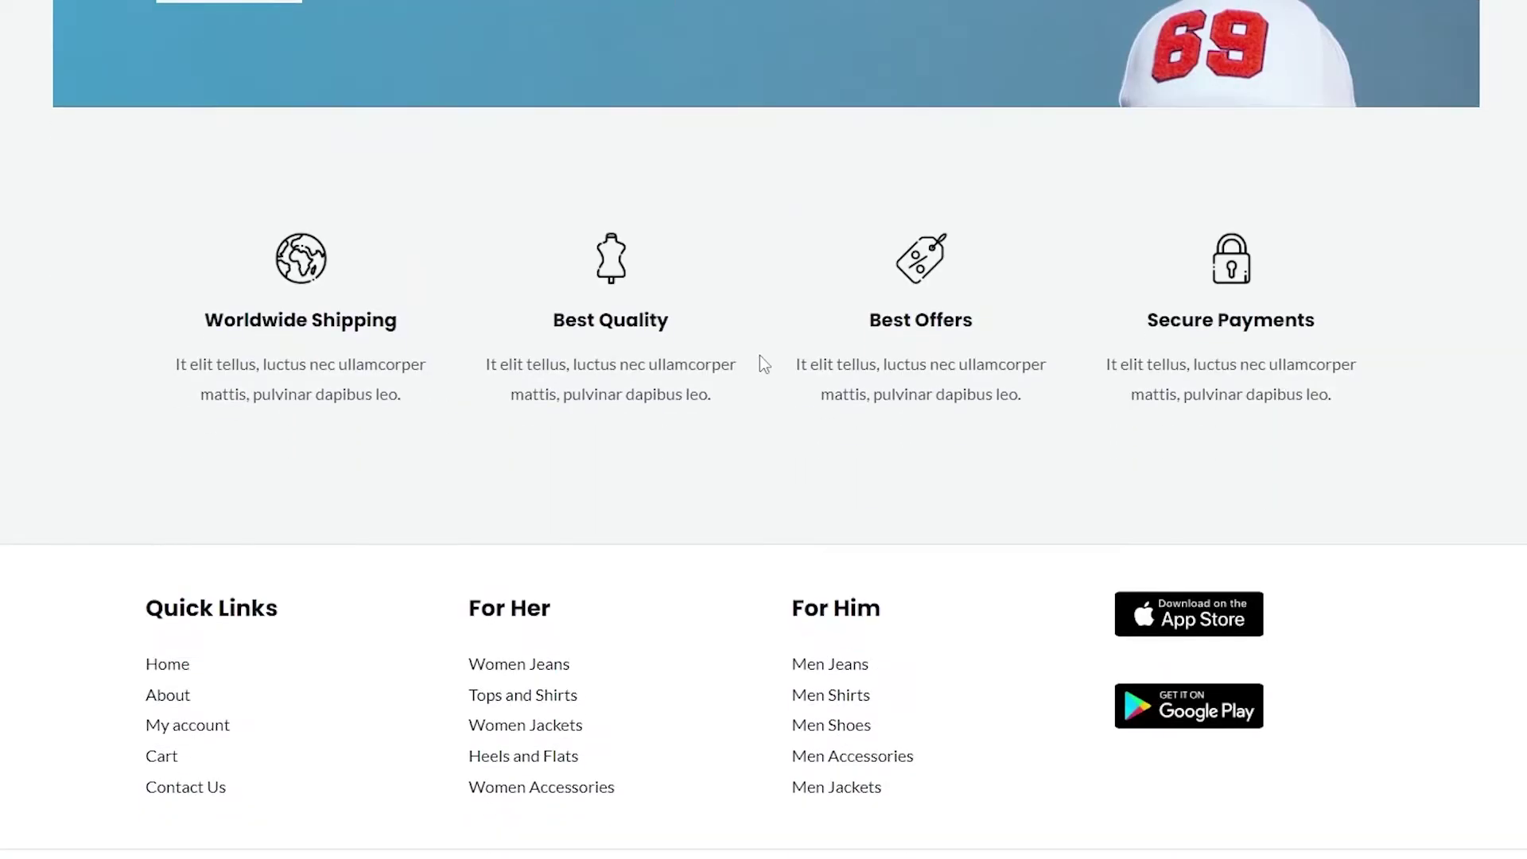
scroll(764, 374, up, 20)
scroll(752, 458, up, 10)
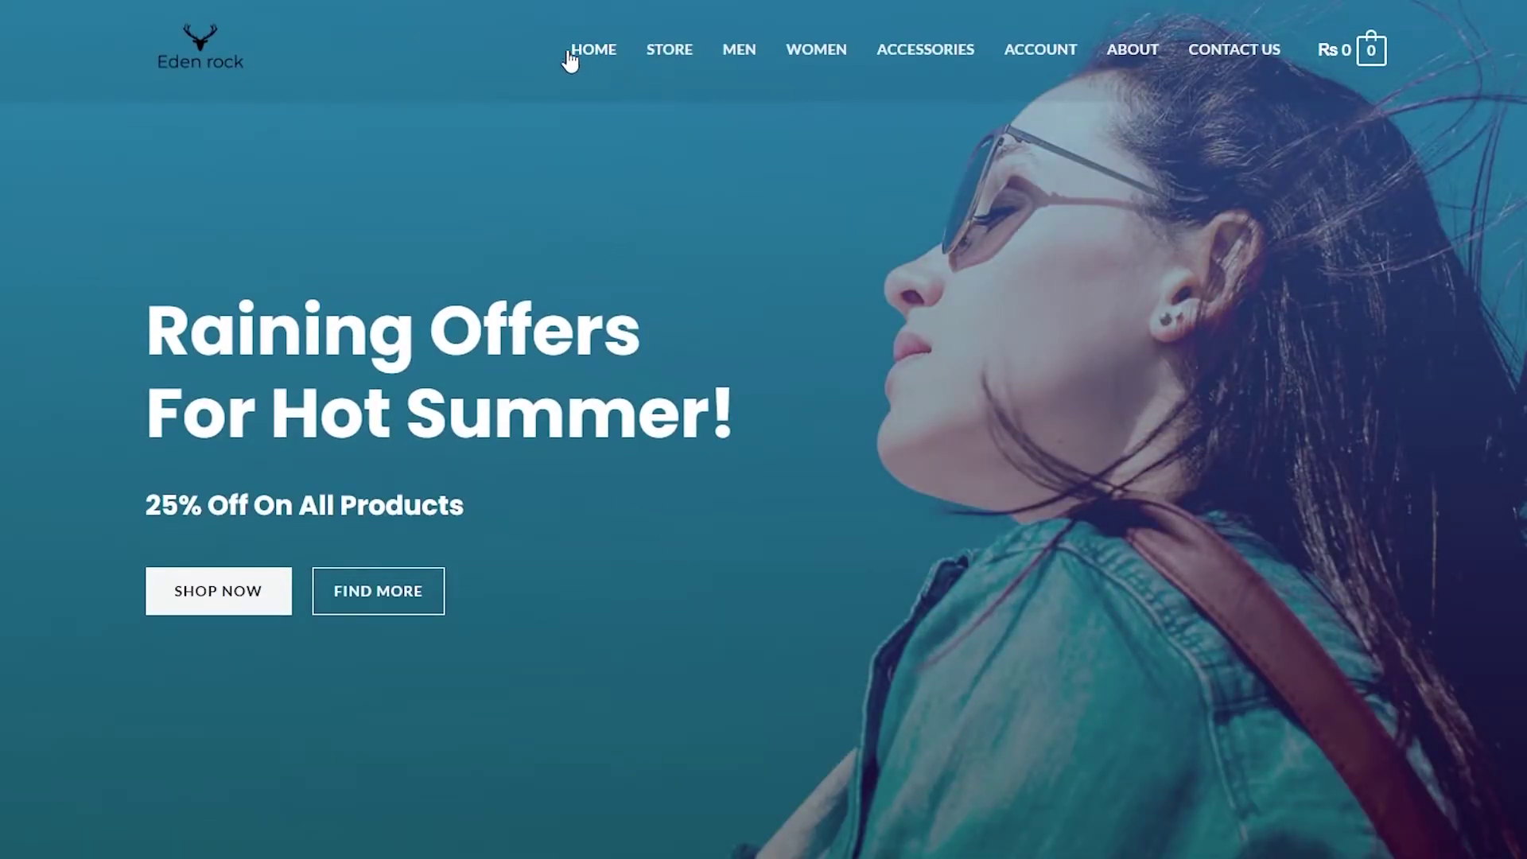
scroll(379, 13, up, 1)
mouse_move(377, 25)
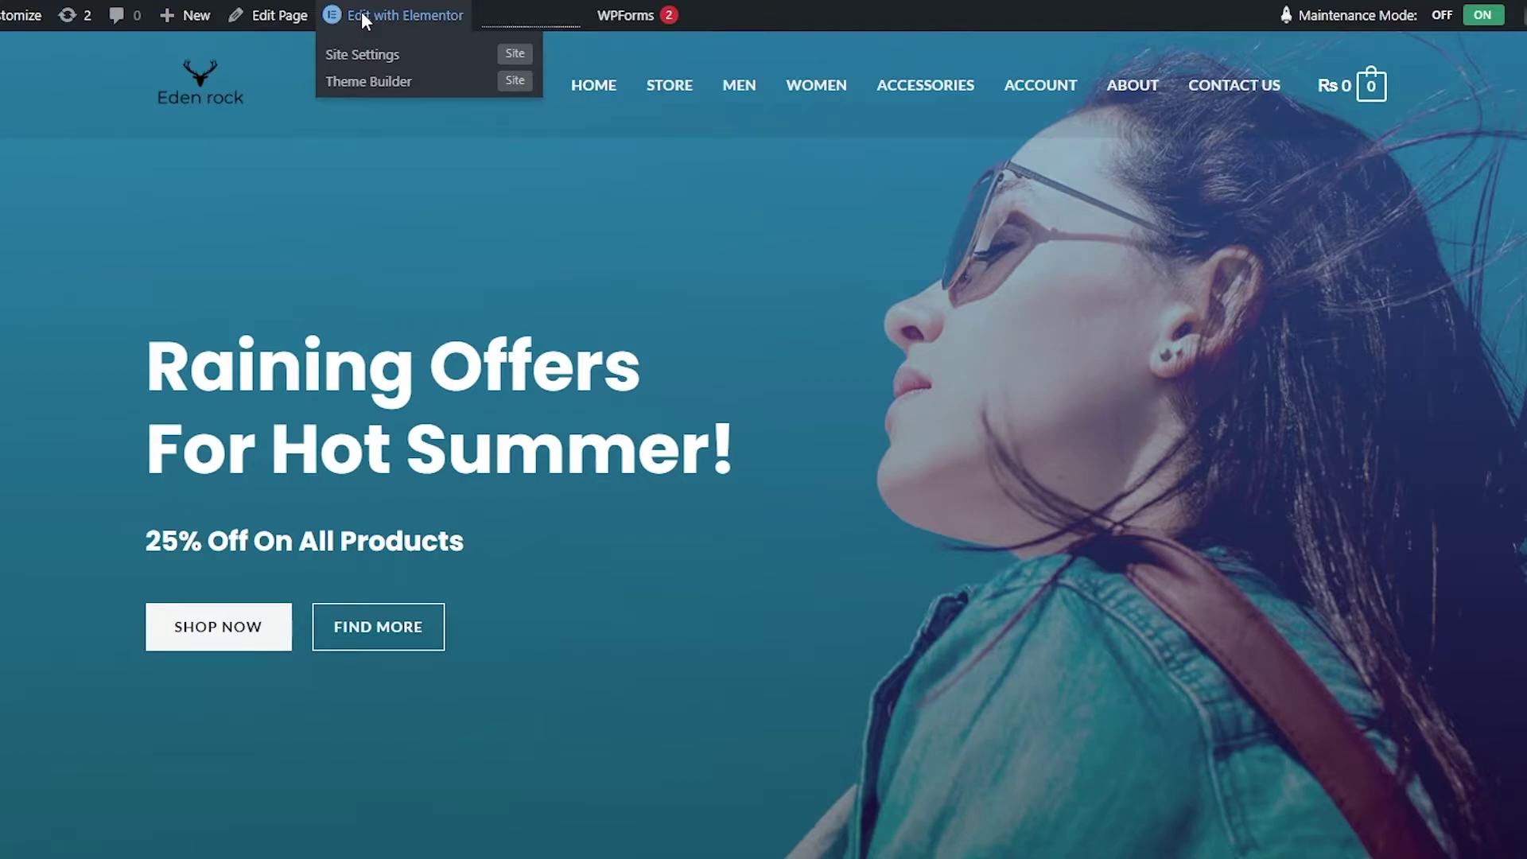
click(361, 14)
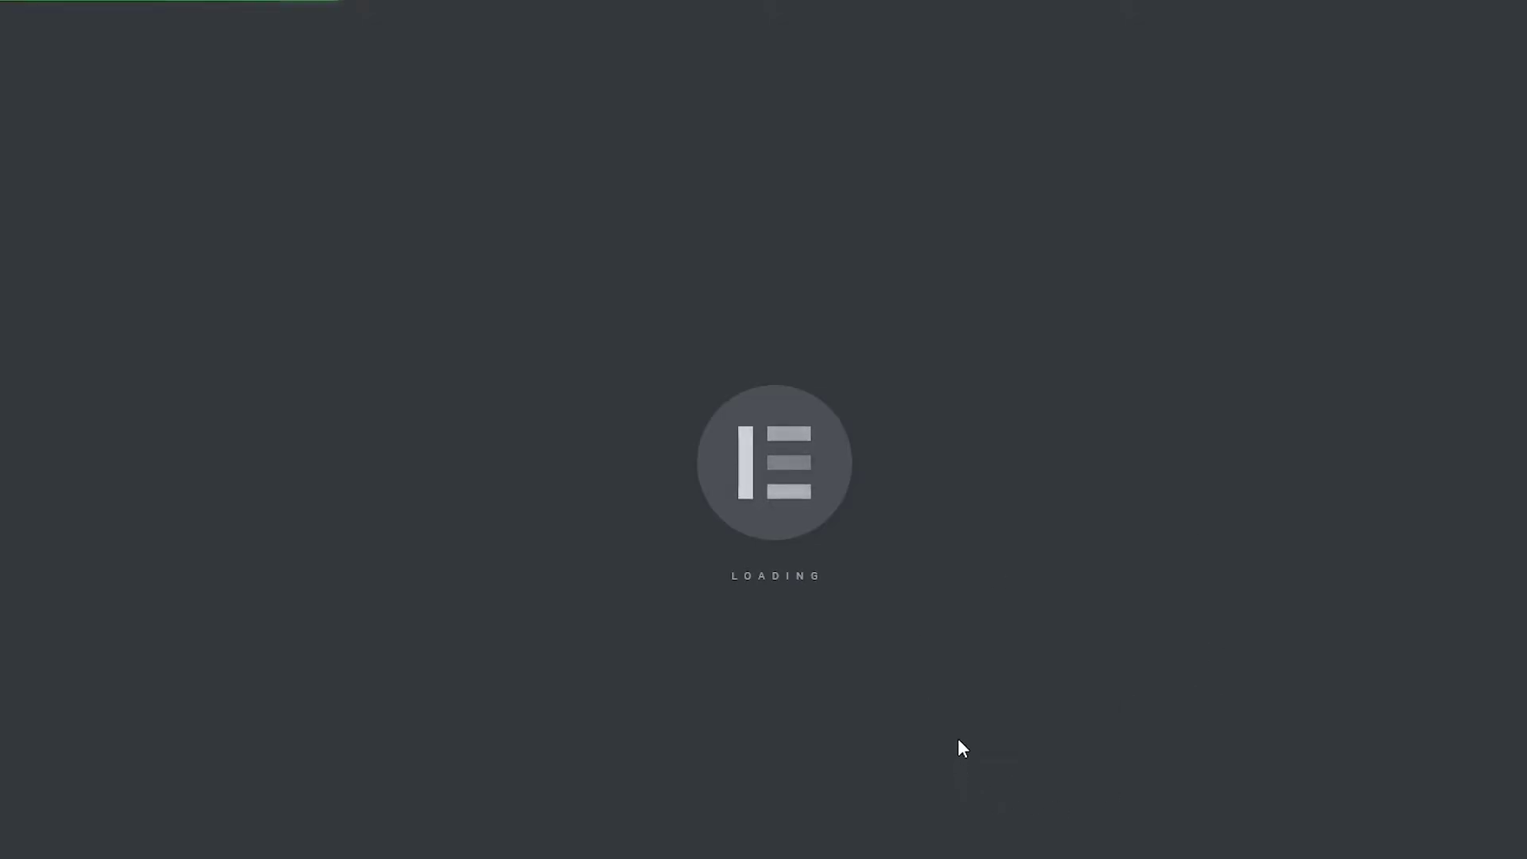
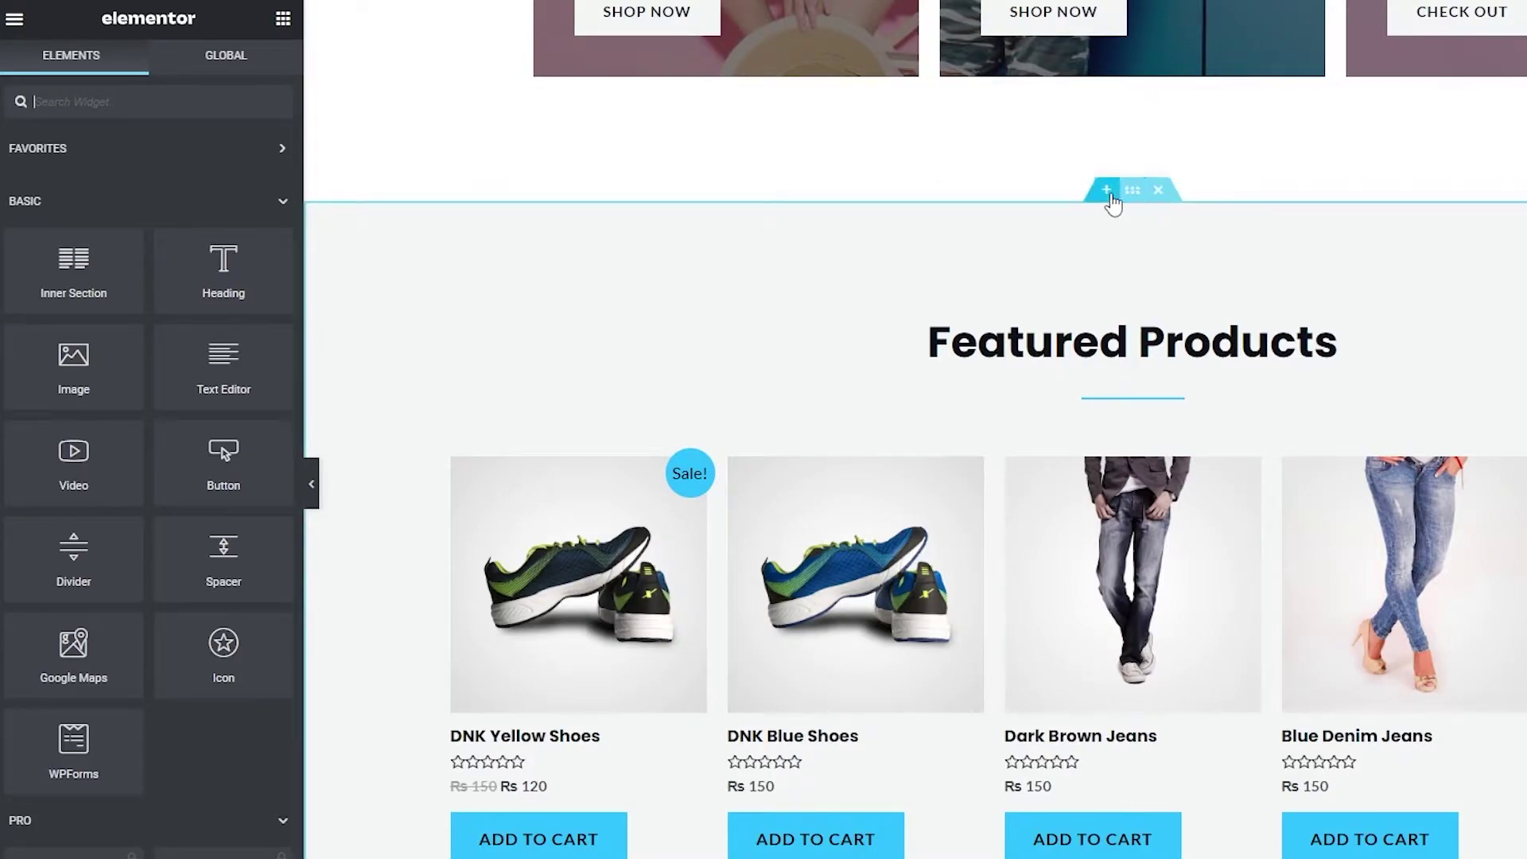
Step: Examine the layout, style and advanced settings of the Featured Products section
click(1130, 196)
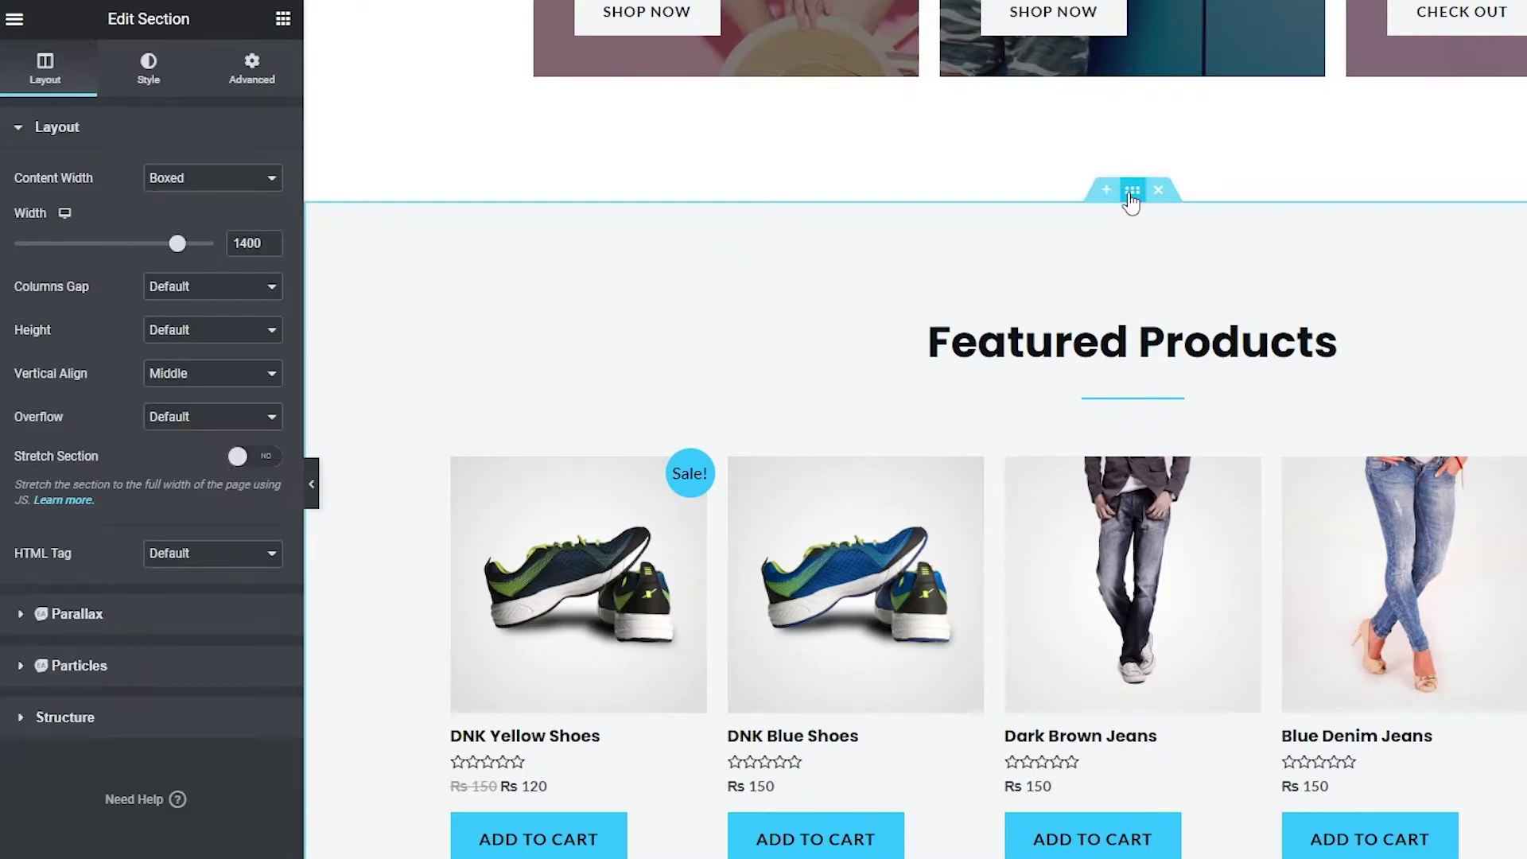
click(171, 73)
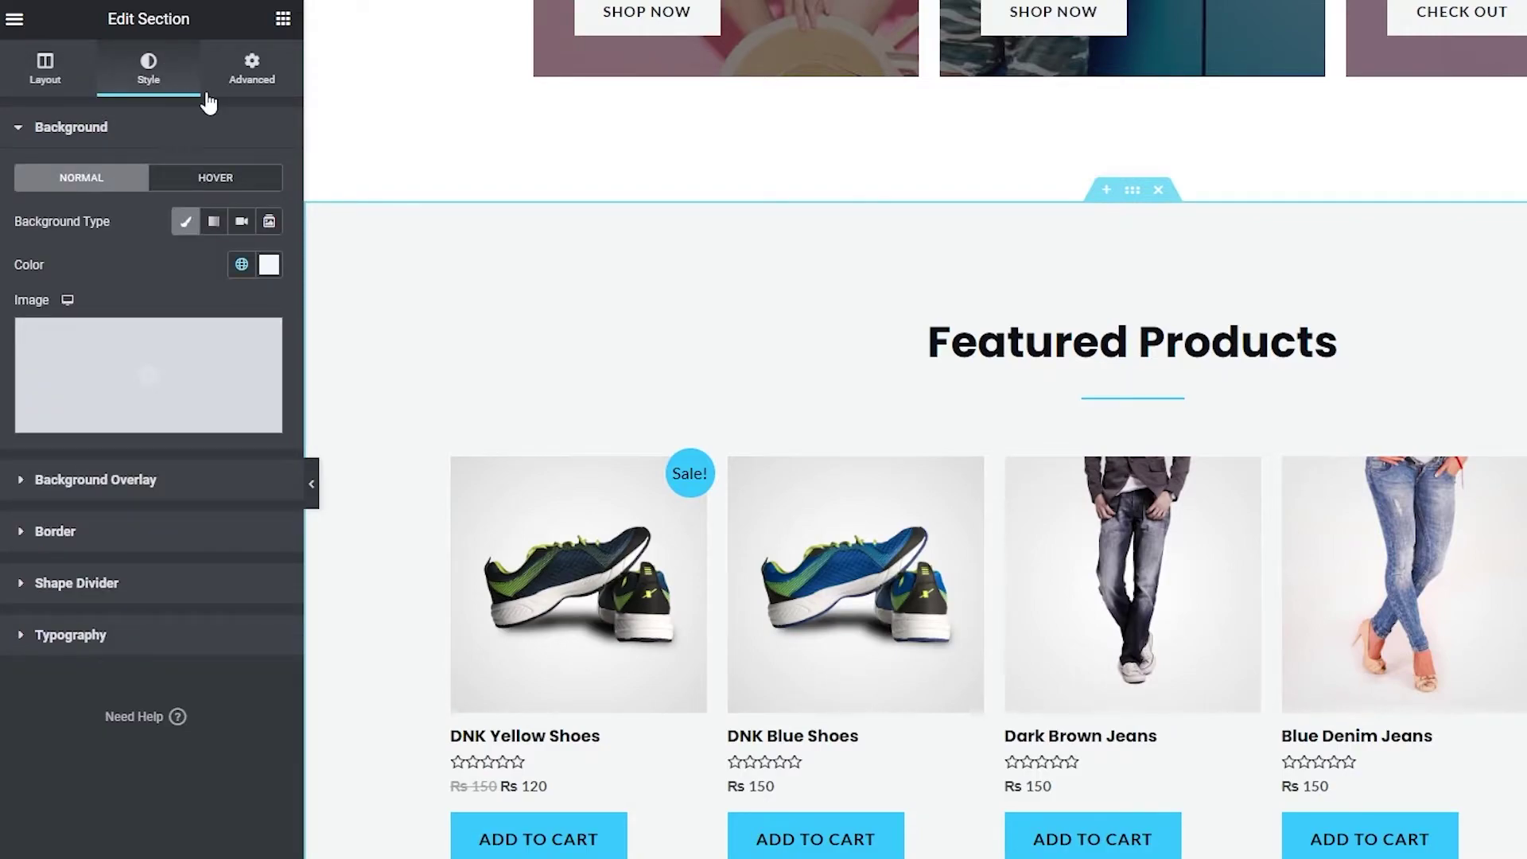
click(246, 73)
click(41, 89)
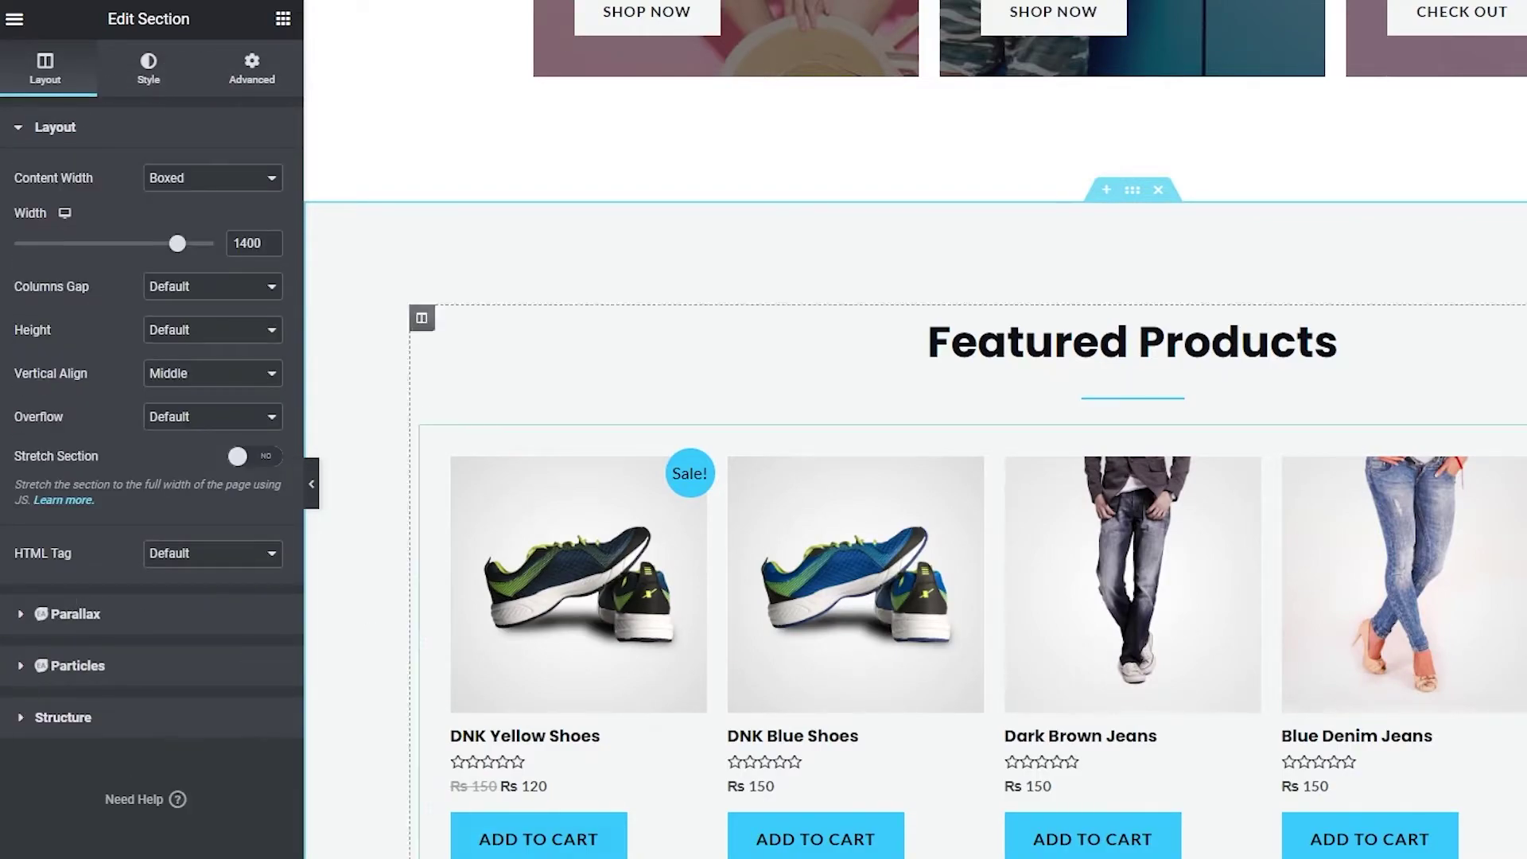
Step: Change the first gradient color of the hero section's background overlay to a dark teal blue and check the page
scroll(406, 374, up, 10)
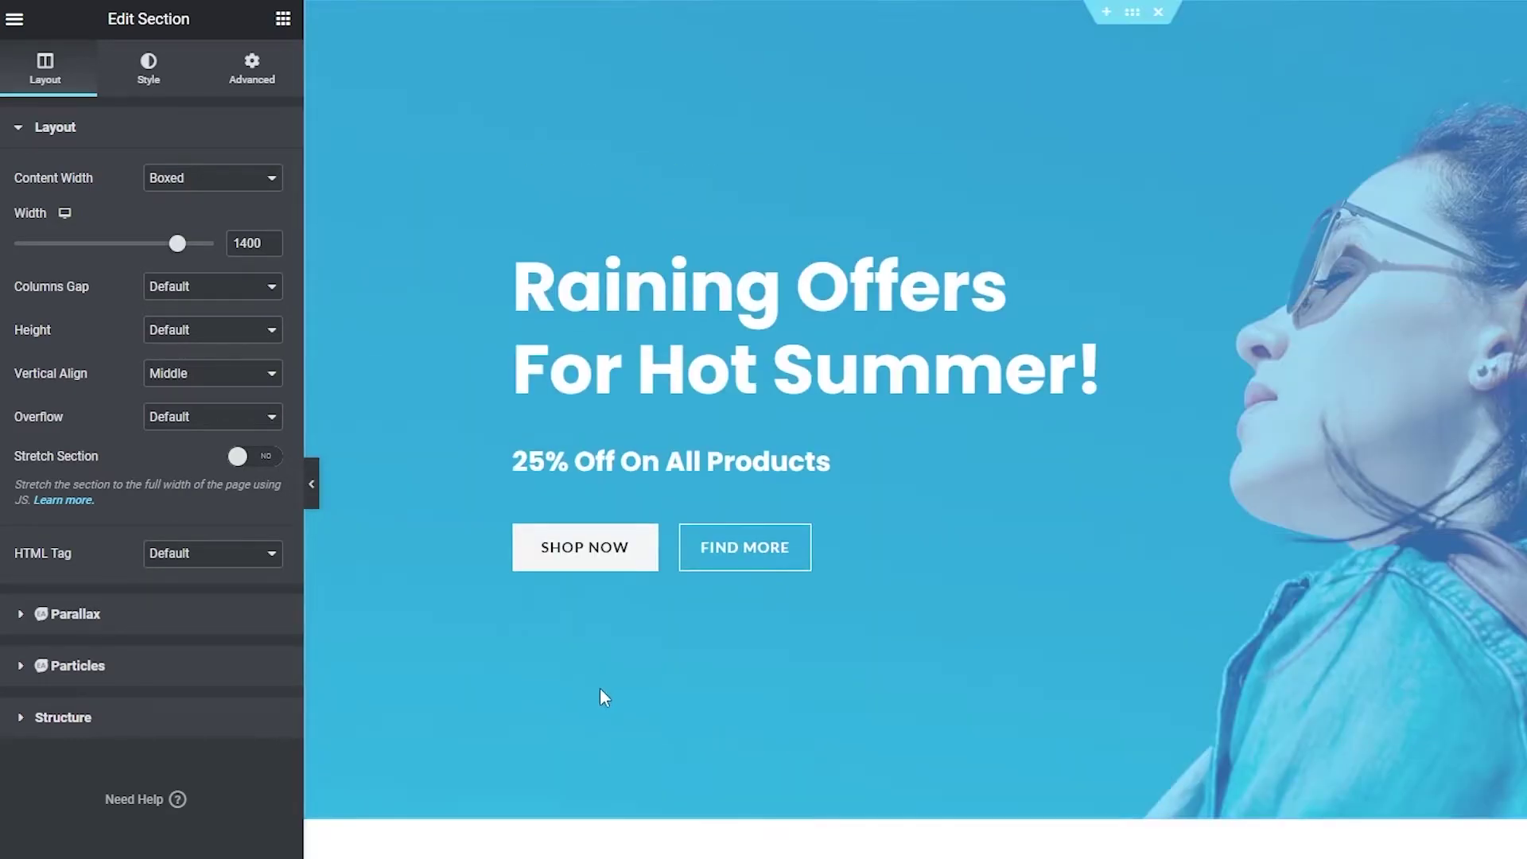
click(1134, 15)
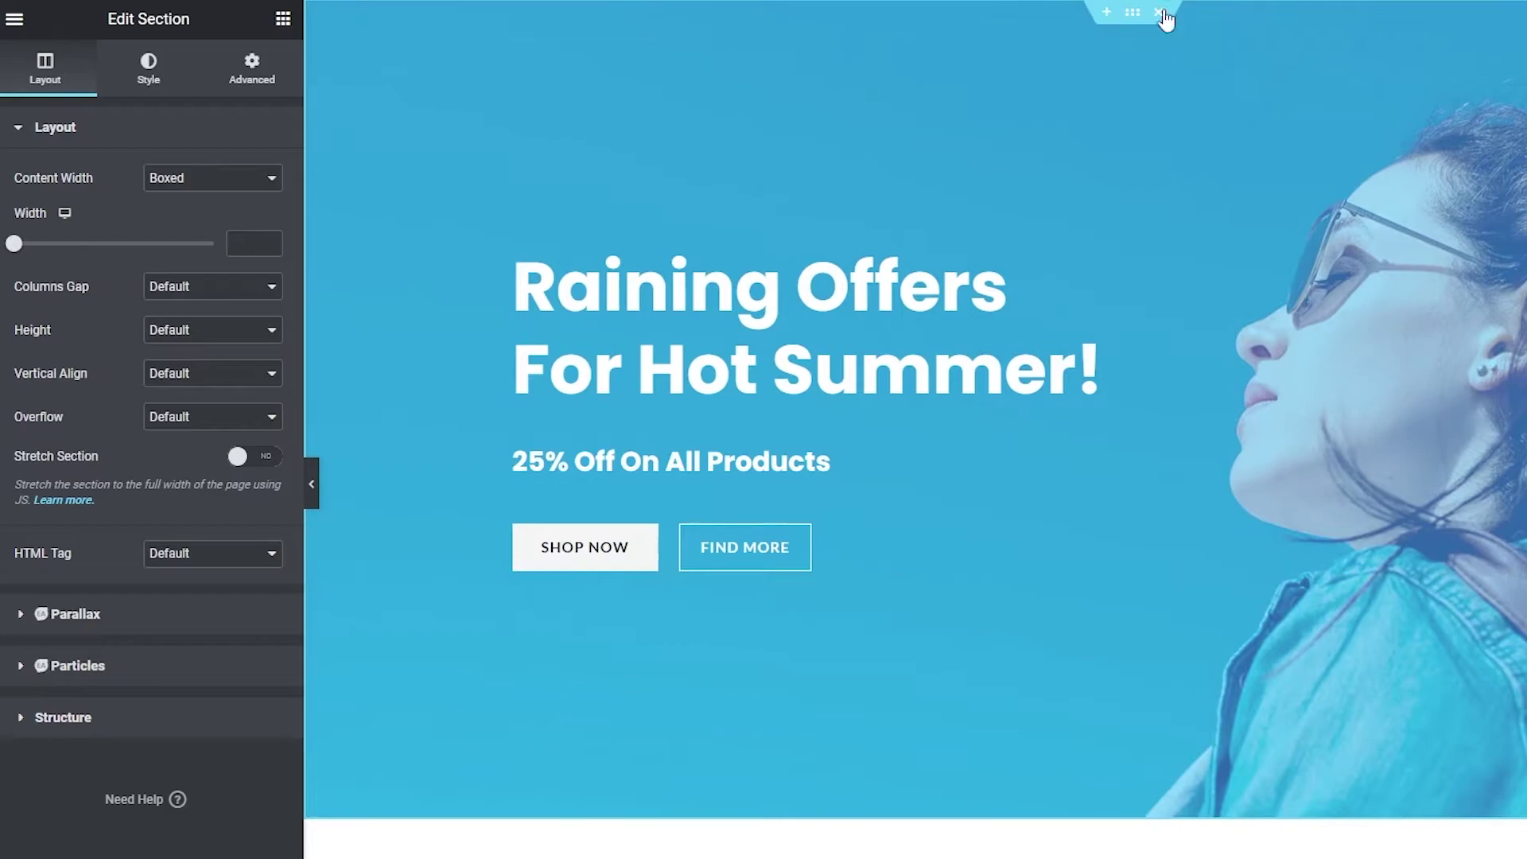
click(158, 71)
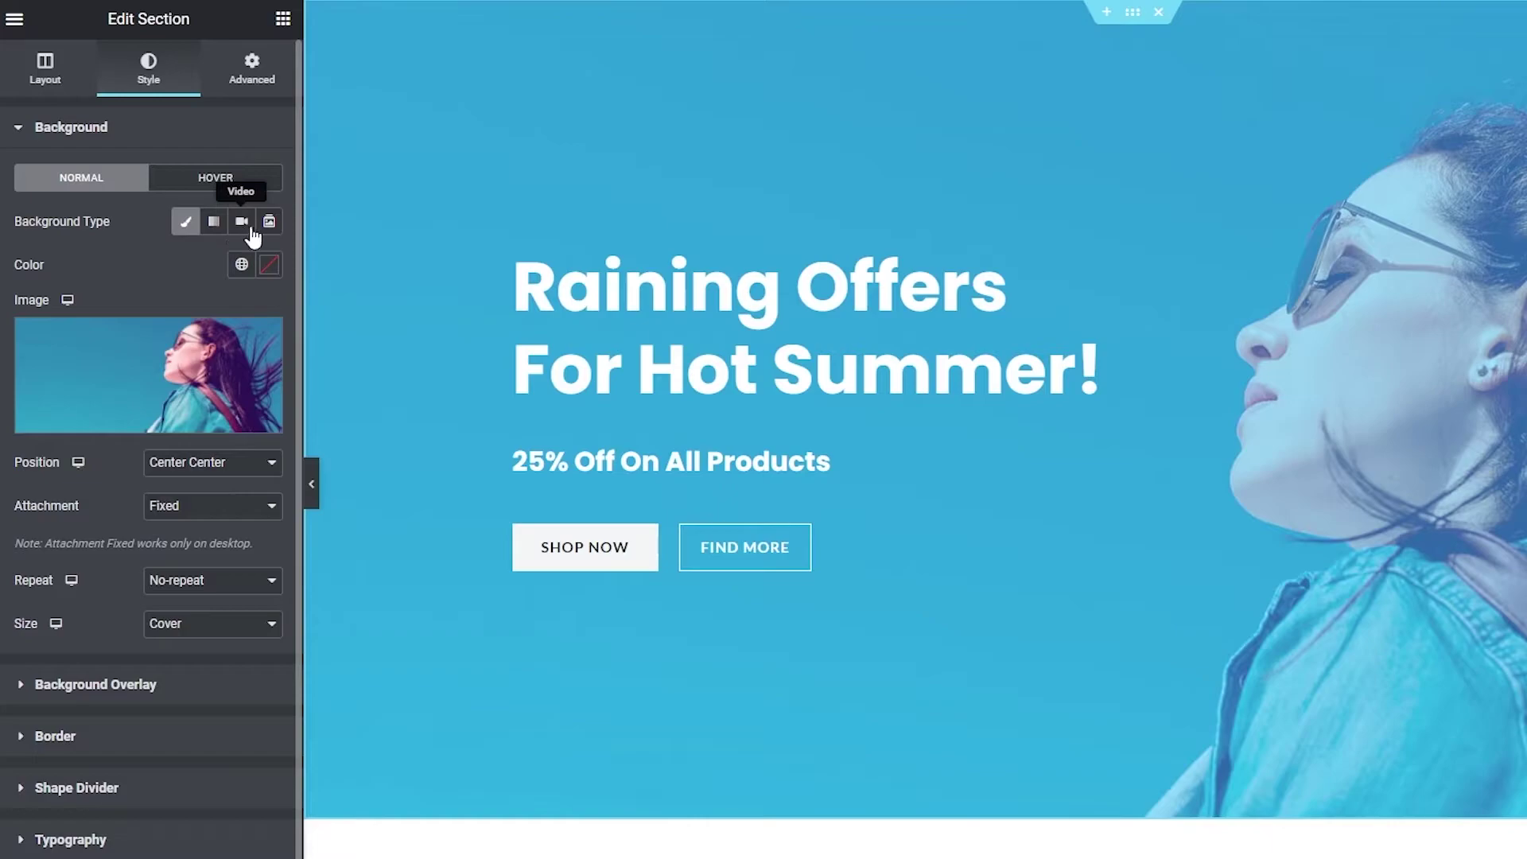
scroll(266, 261, down, 1)
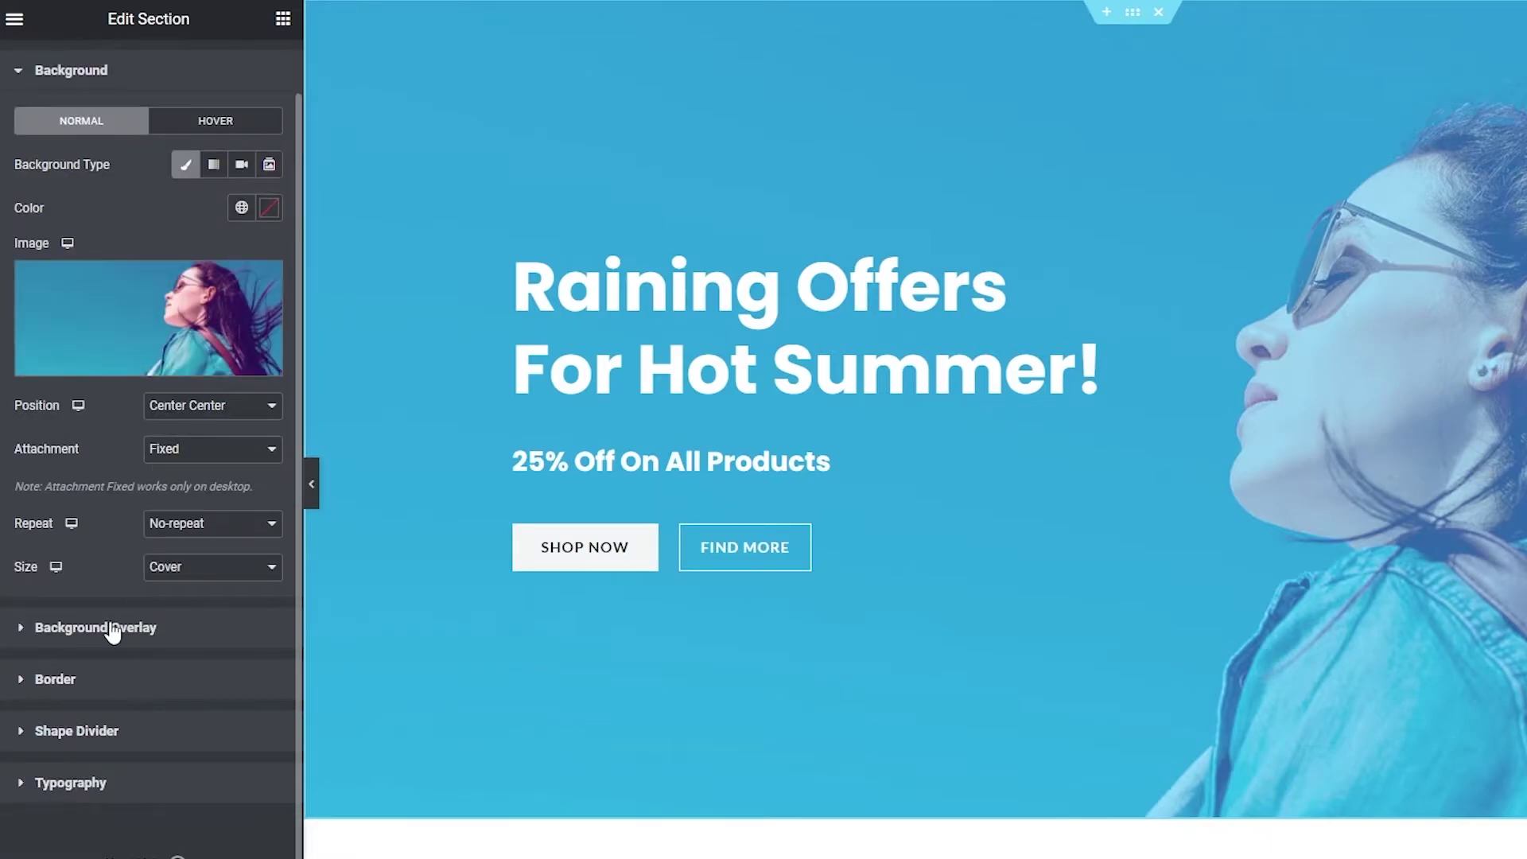
click(46, 633)
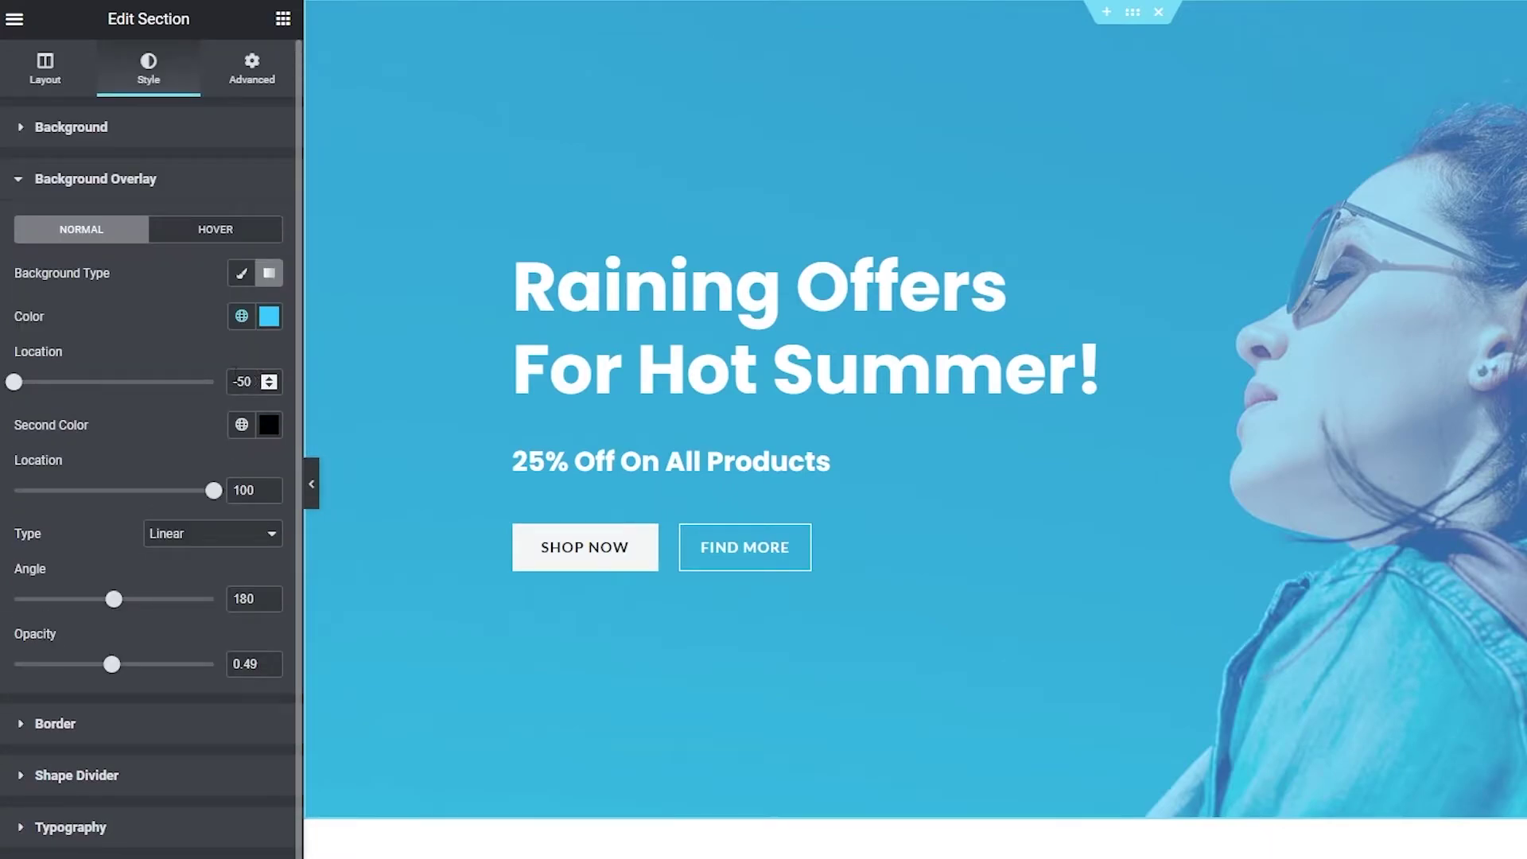
click(270, 317)
drag(150, 430, 328, 465)
drag(368, 542, 240, 483)
click(202, 308)
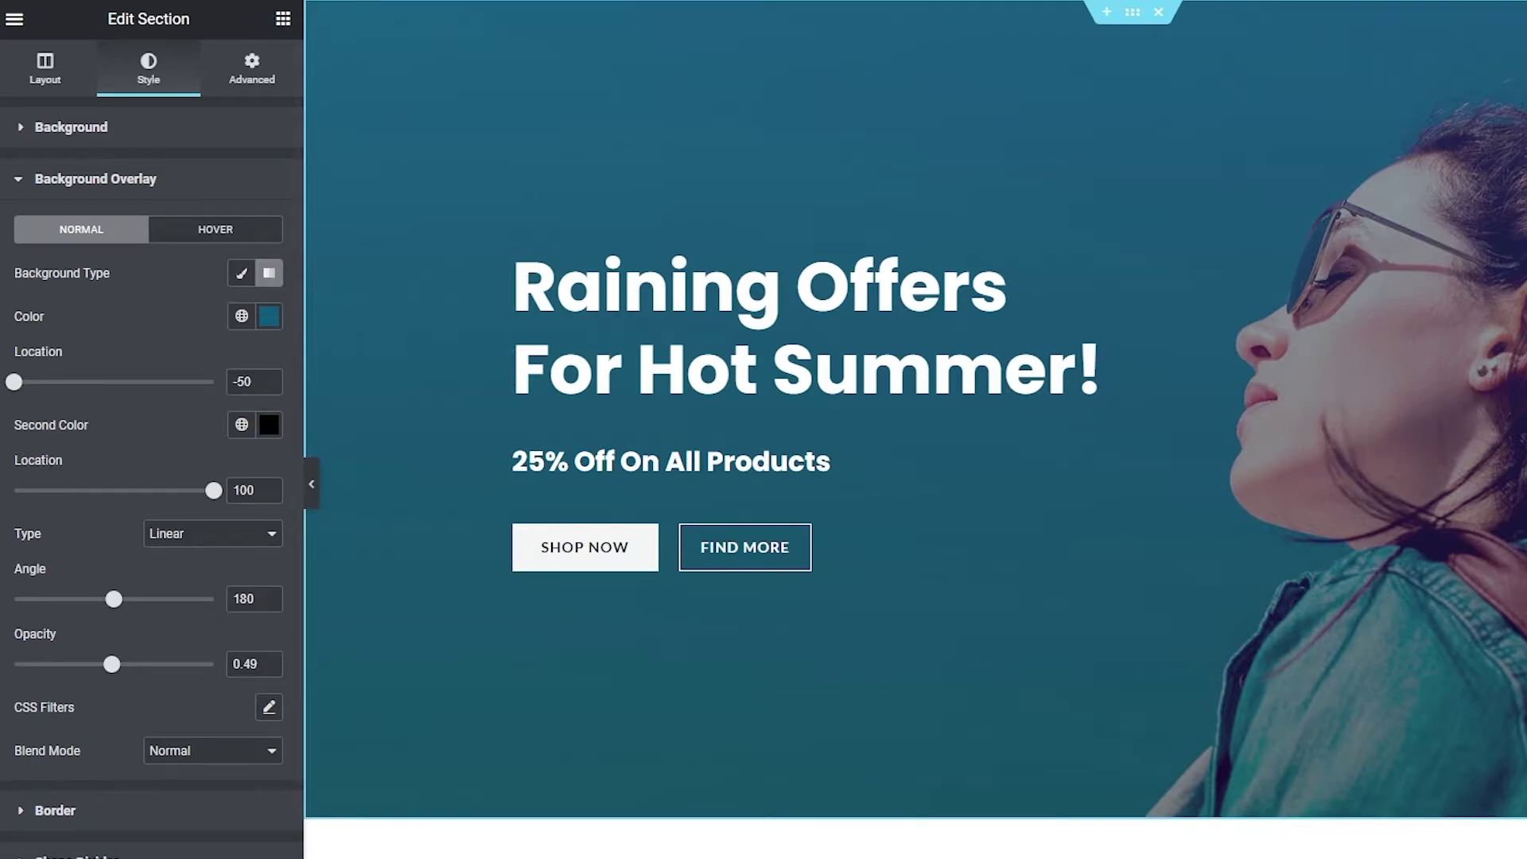
scroll(703, 361, down, 10)
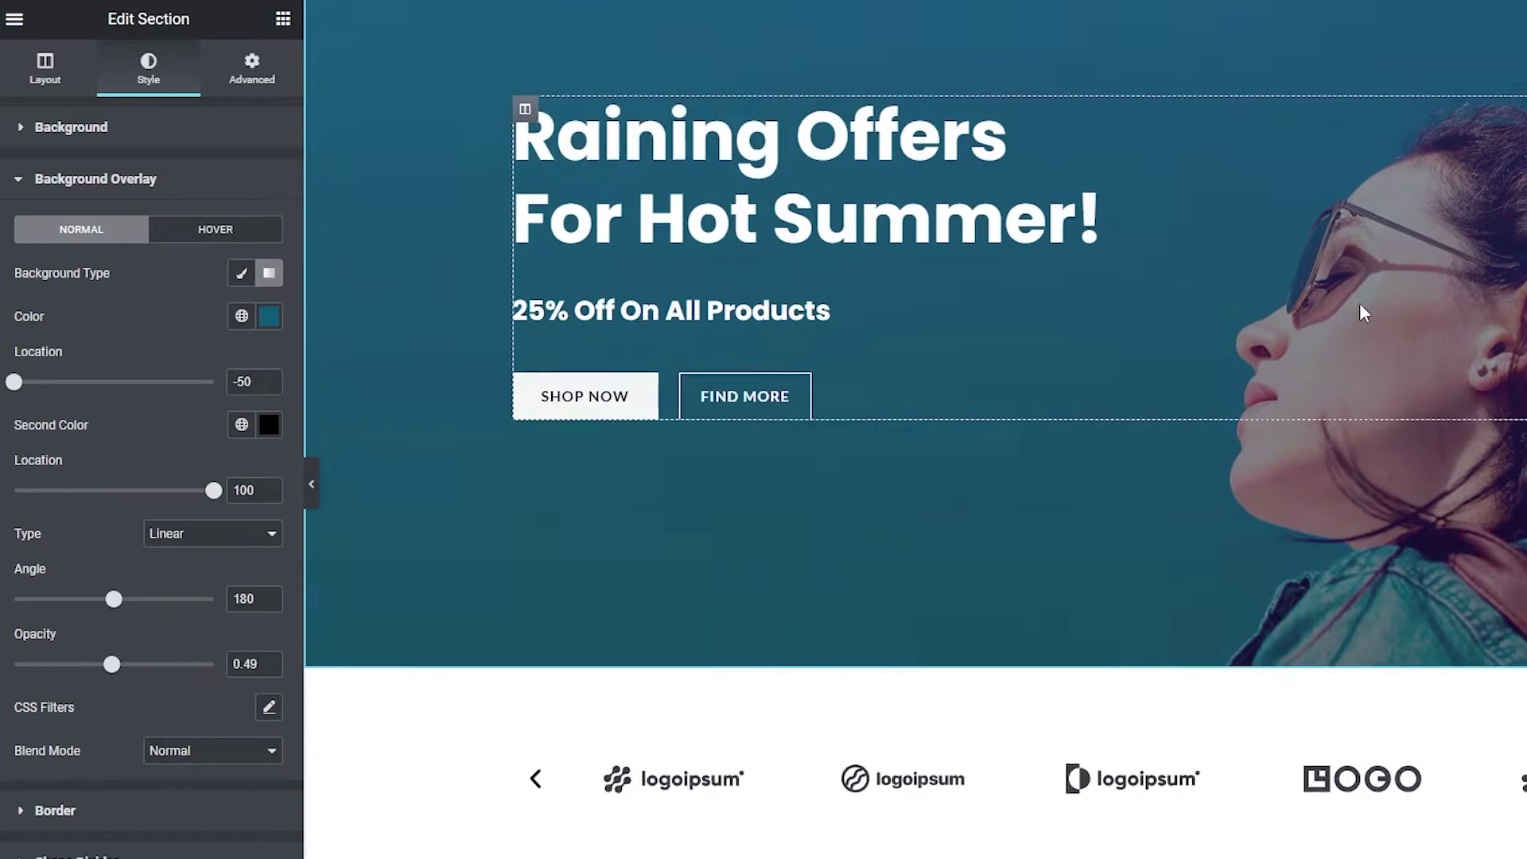
scroll(703, 361, up, 4)
click(14, 18)
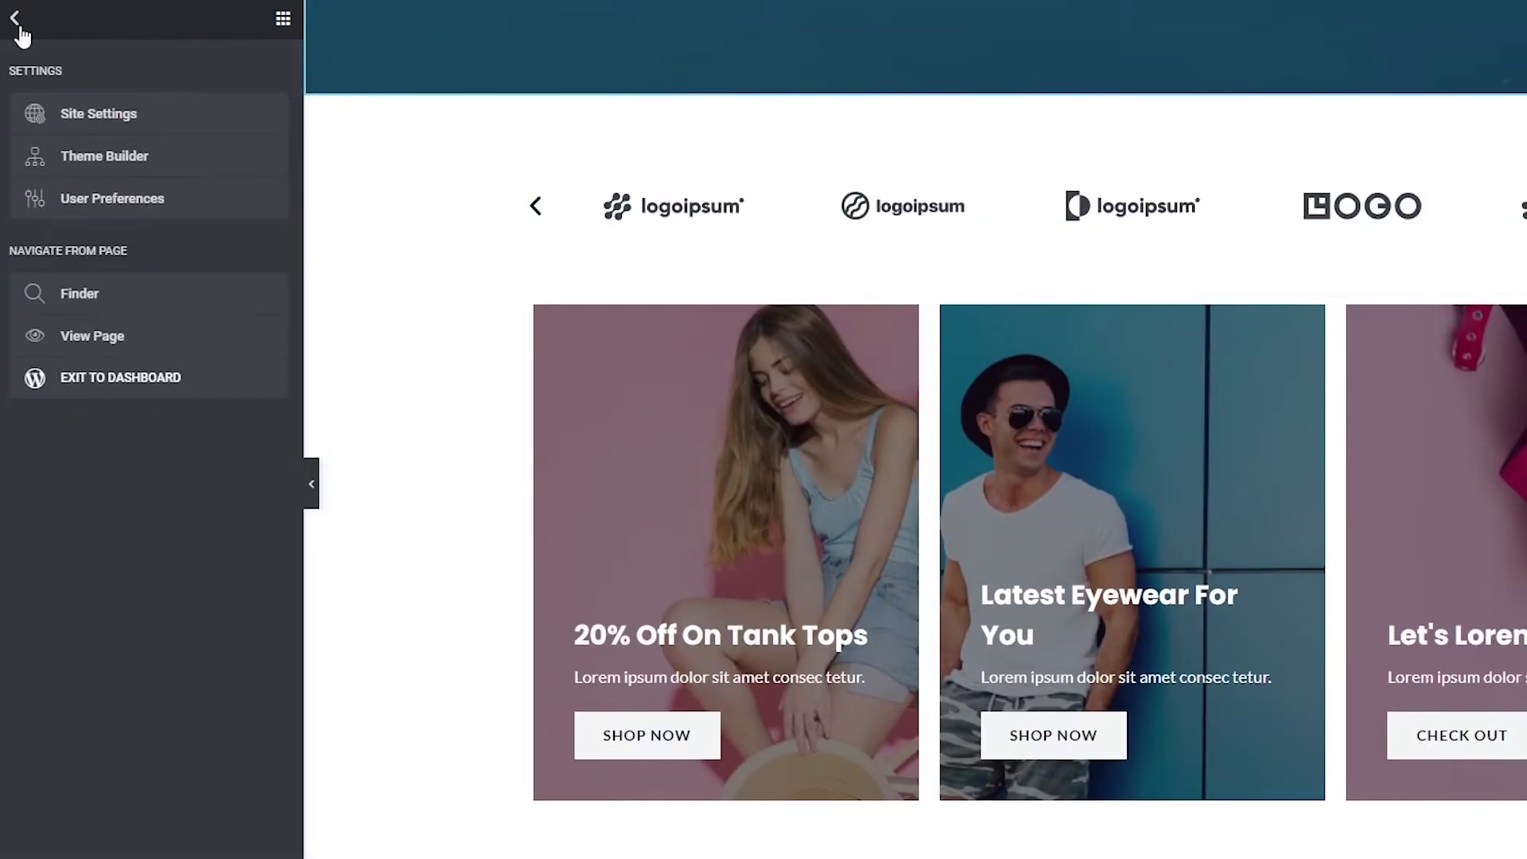
click(182, 395)
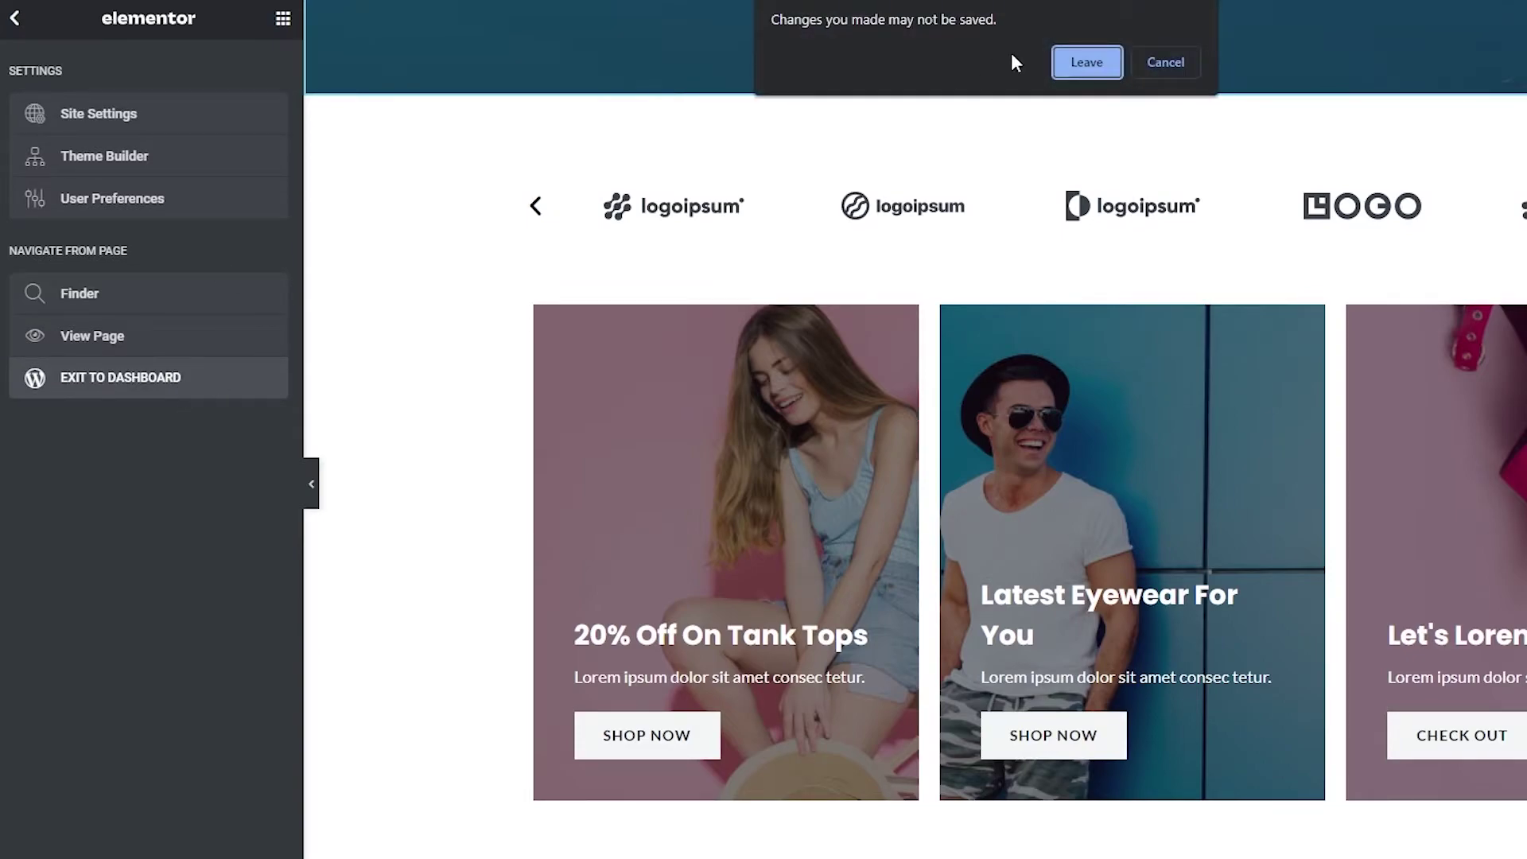
click(1086, 62)
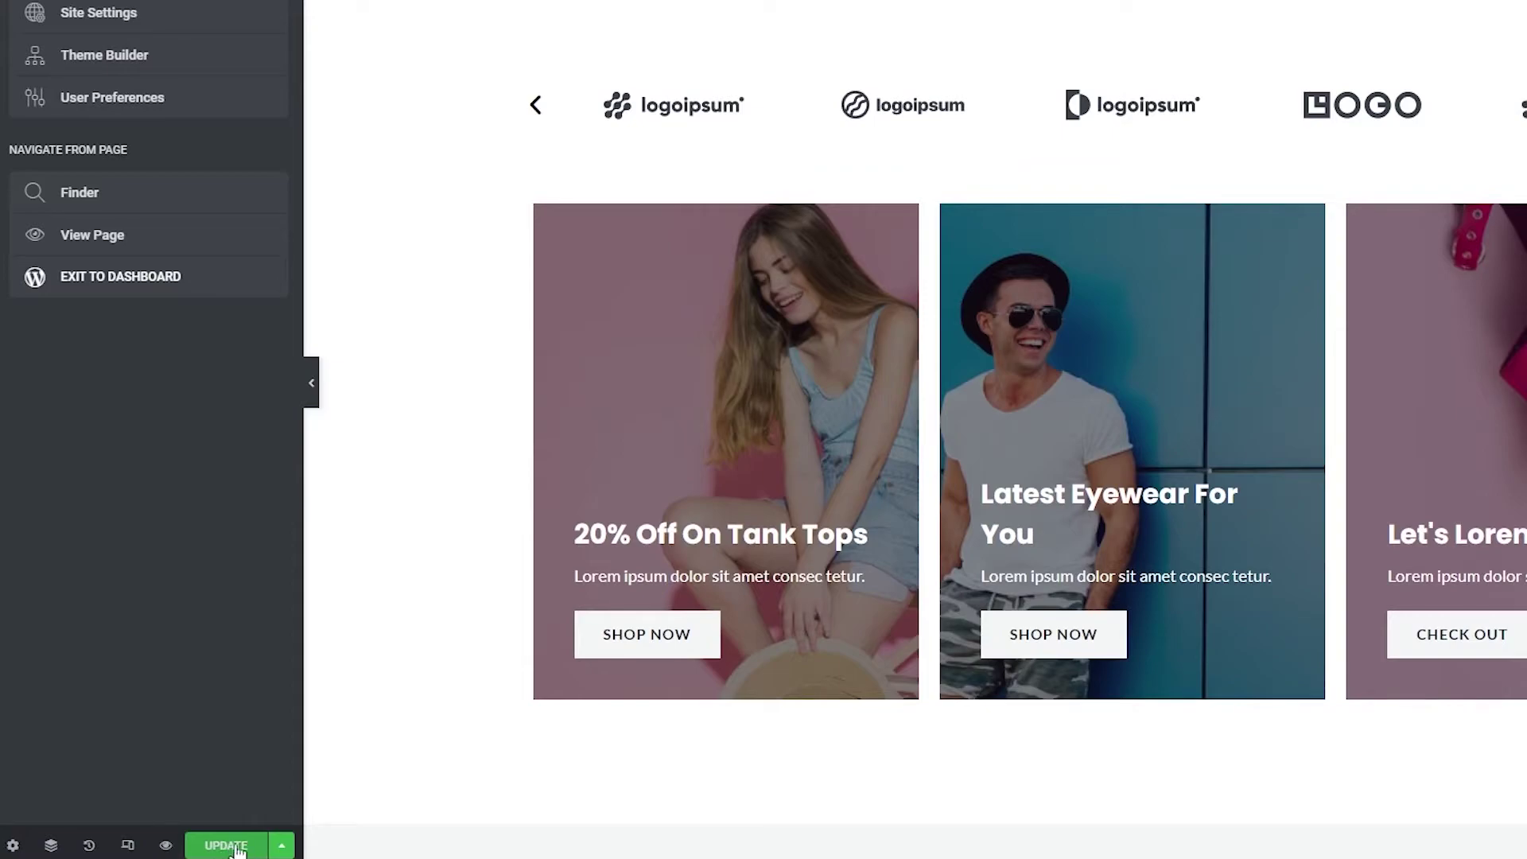
Step: Save the edited homepage by updating it
click(235, 848)
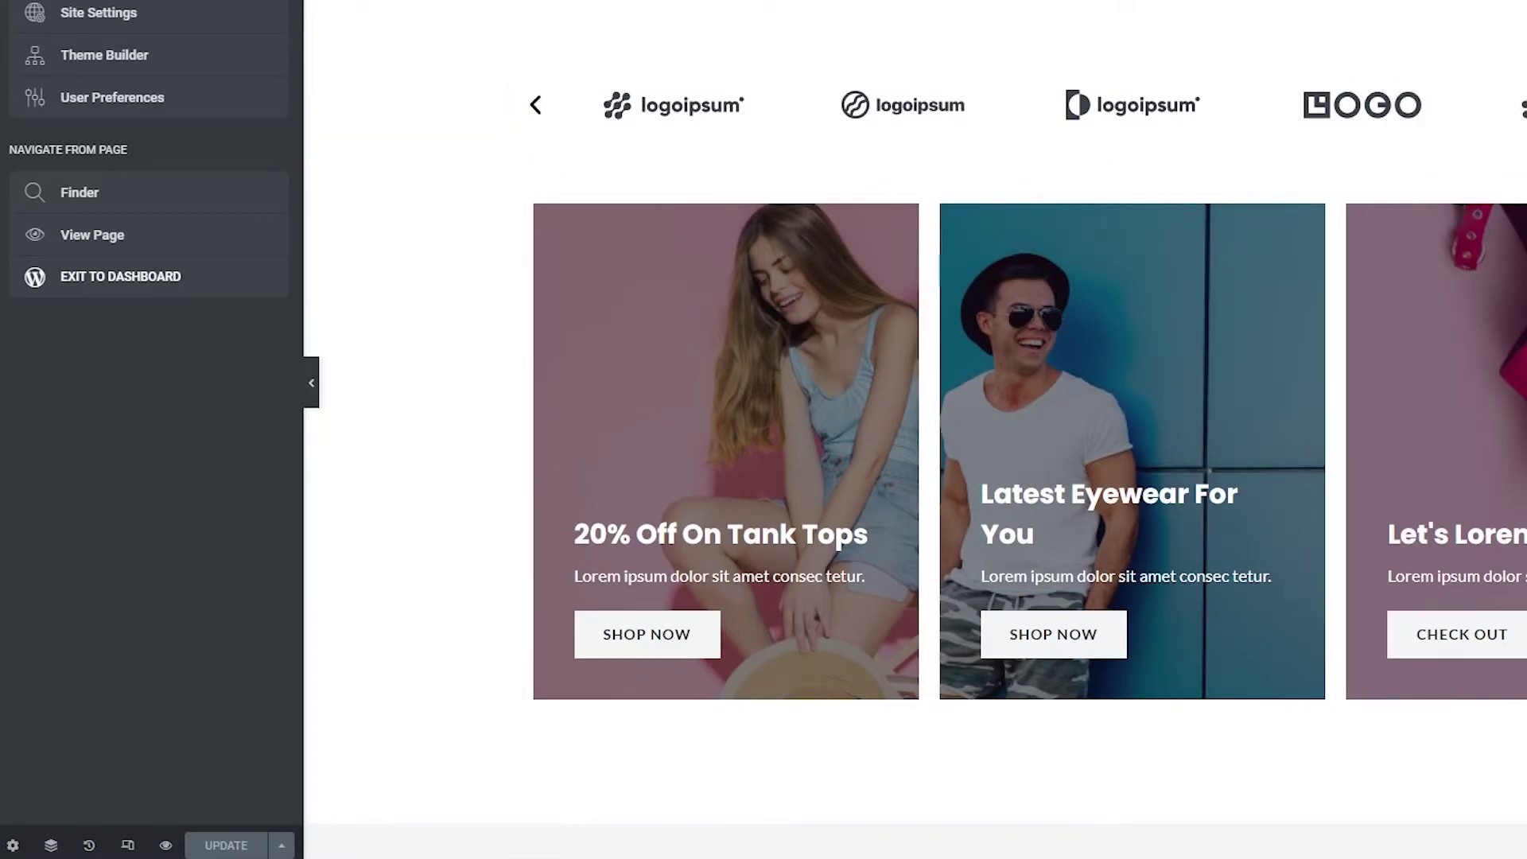
Step: Exit the Elementor editor to the dashboard and go to the page for adding new plugins
click(137, 279)
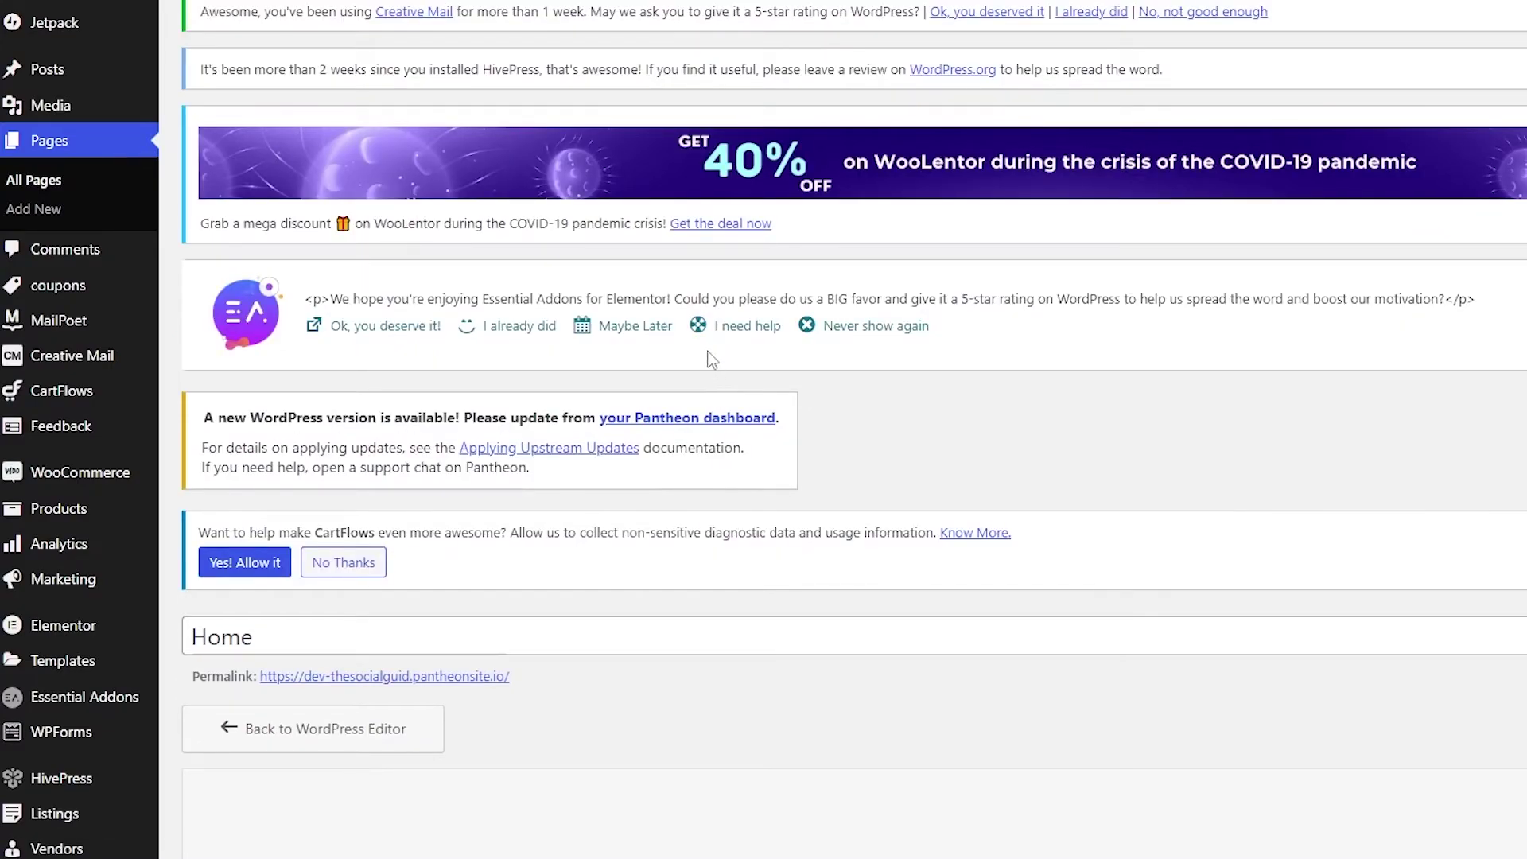
scroll(704, 354, down, 6)
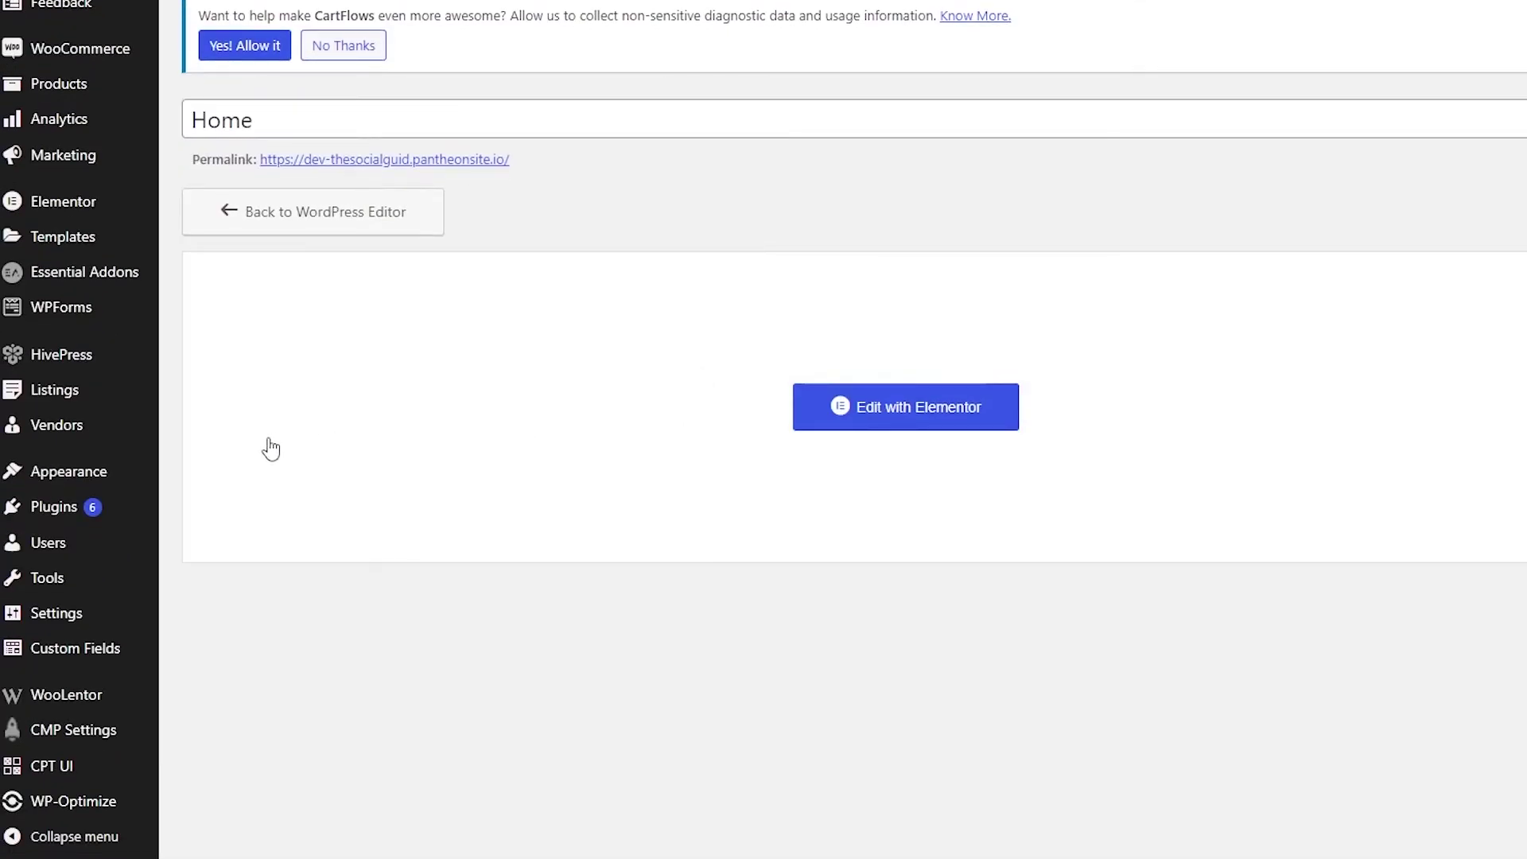
mouse_move(93, 507)
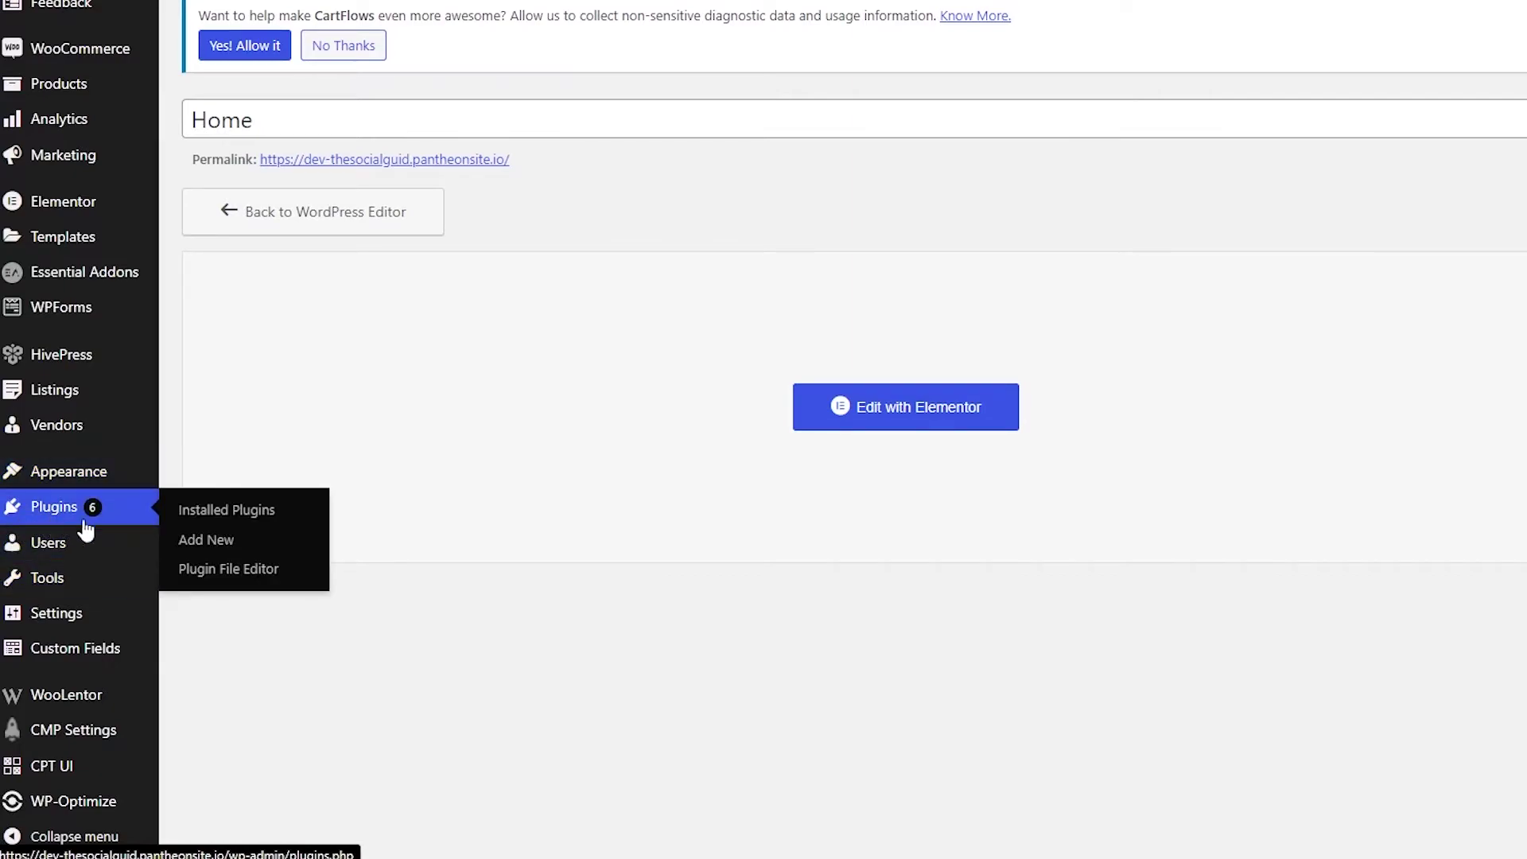
click(232, 550)
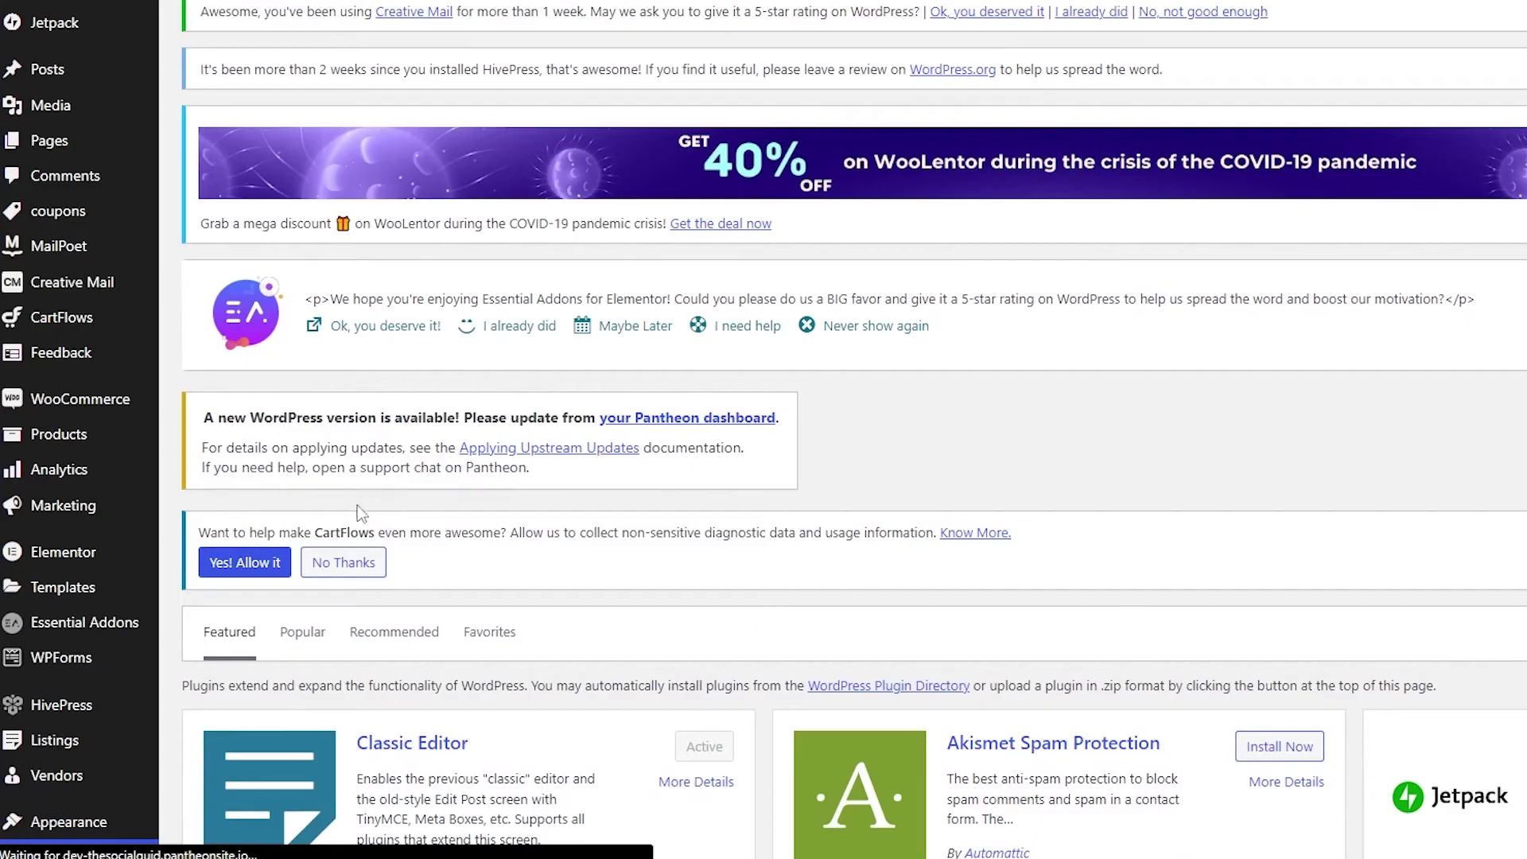
scroll(1193, 194, down, 1)
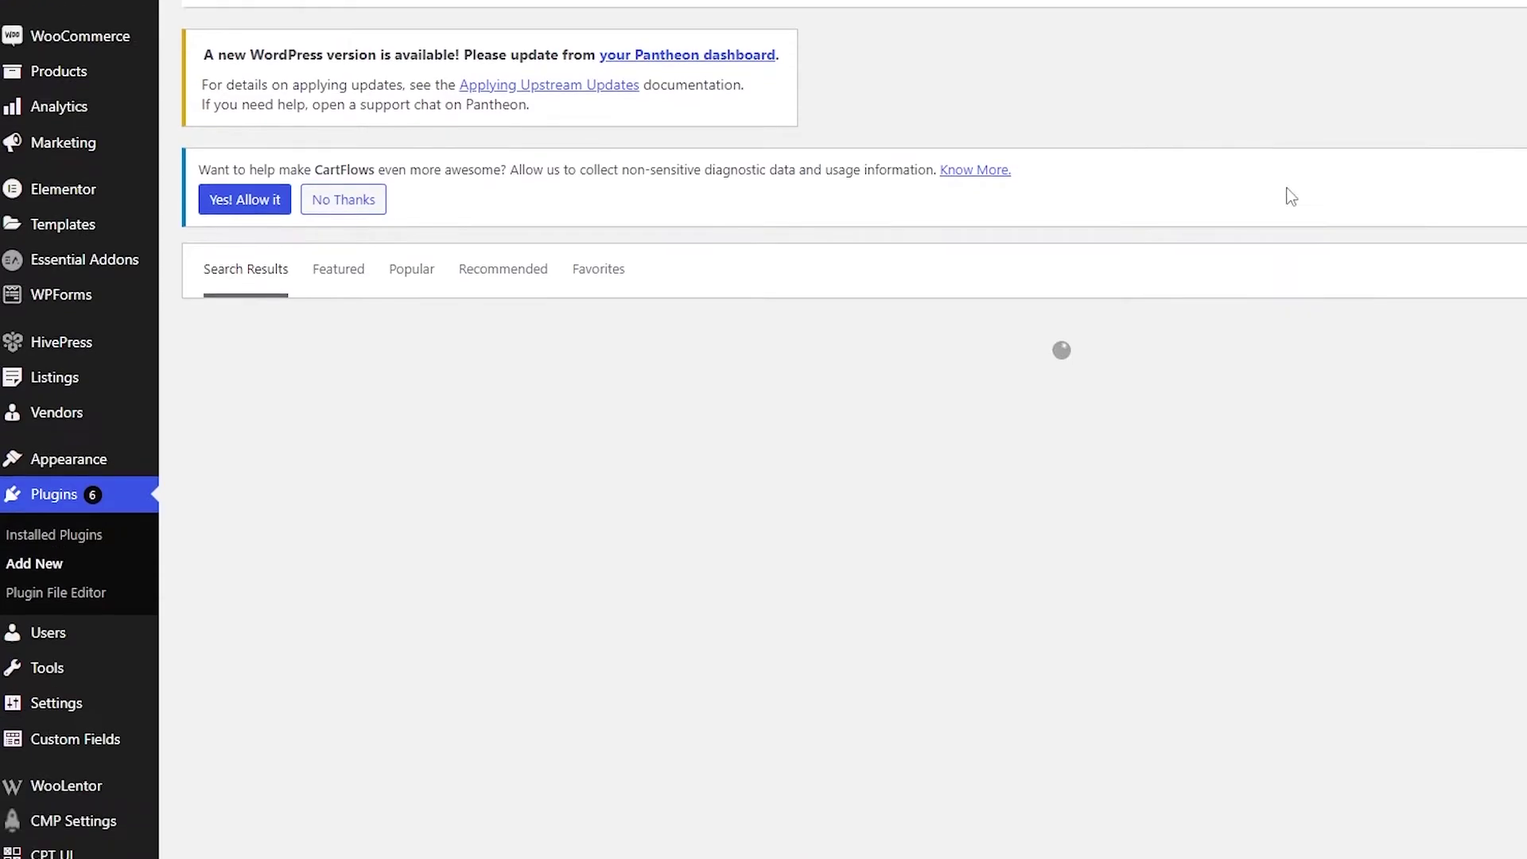
Step: Review the marketplace plugin search results, then install and activate the Dokan WooCommerce multivendor marketplace plugin
scroll(891, 277, down, 8)
scroll(890, 277, down, 8)
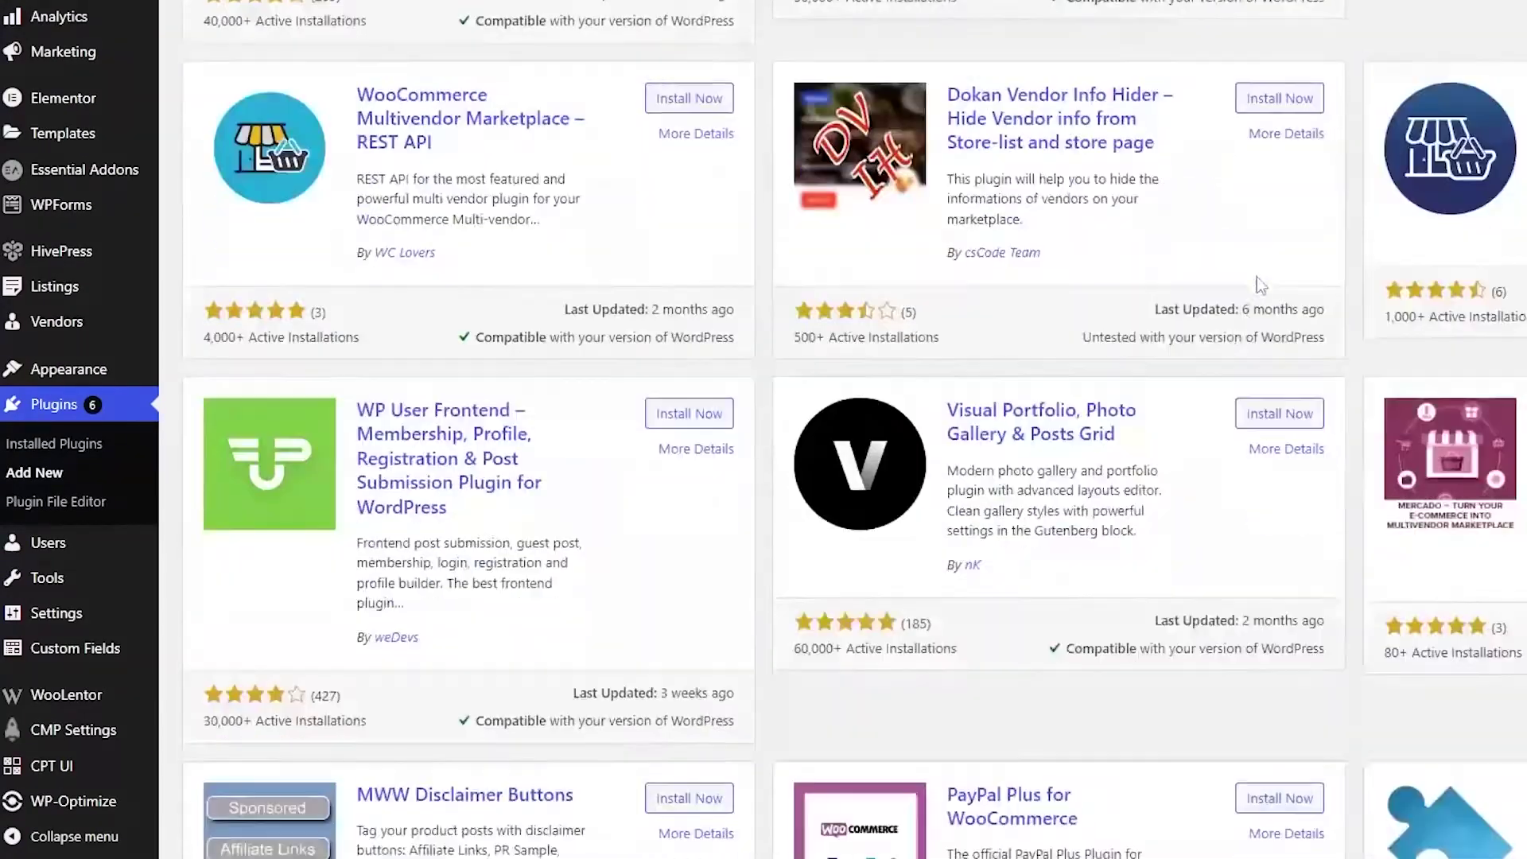
scroll(1261, 271, up, 14)
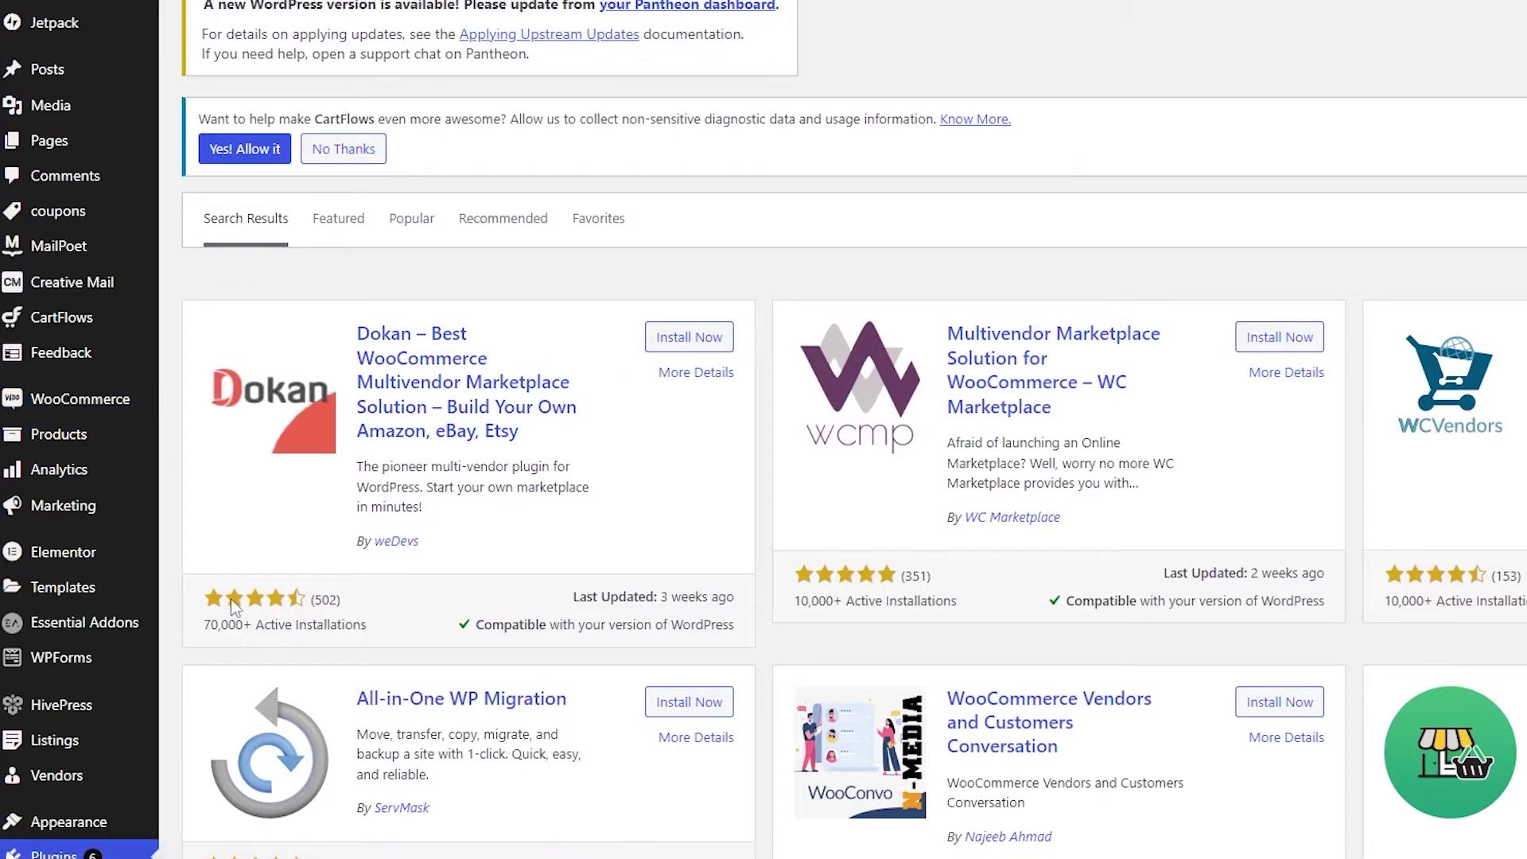
drag(307, 600, 230, 627)
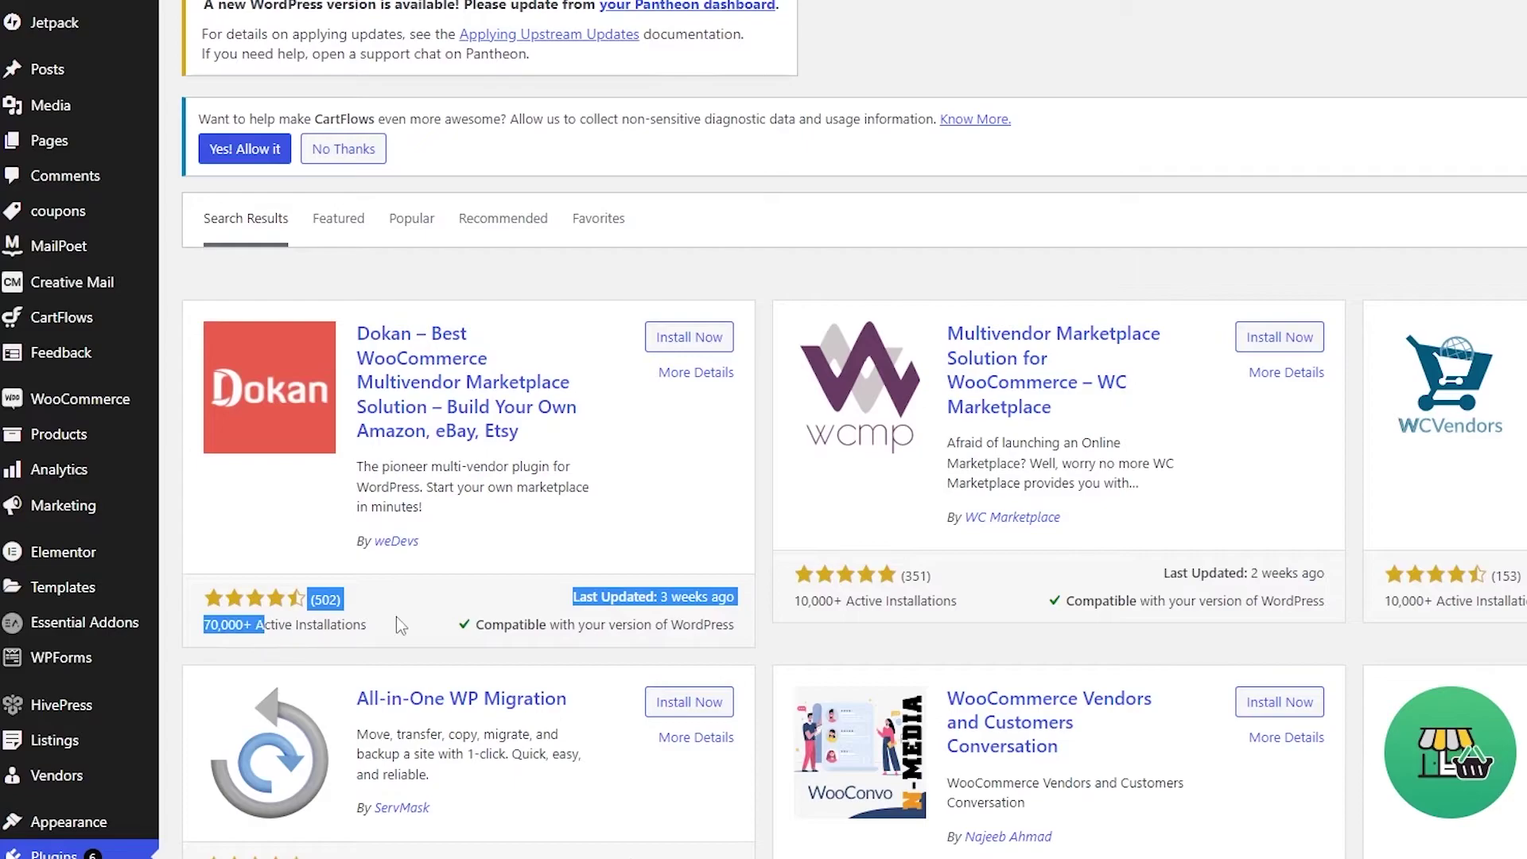
click(343, 631)
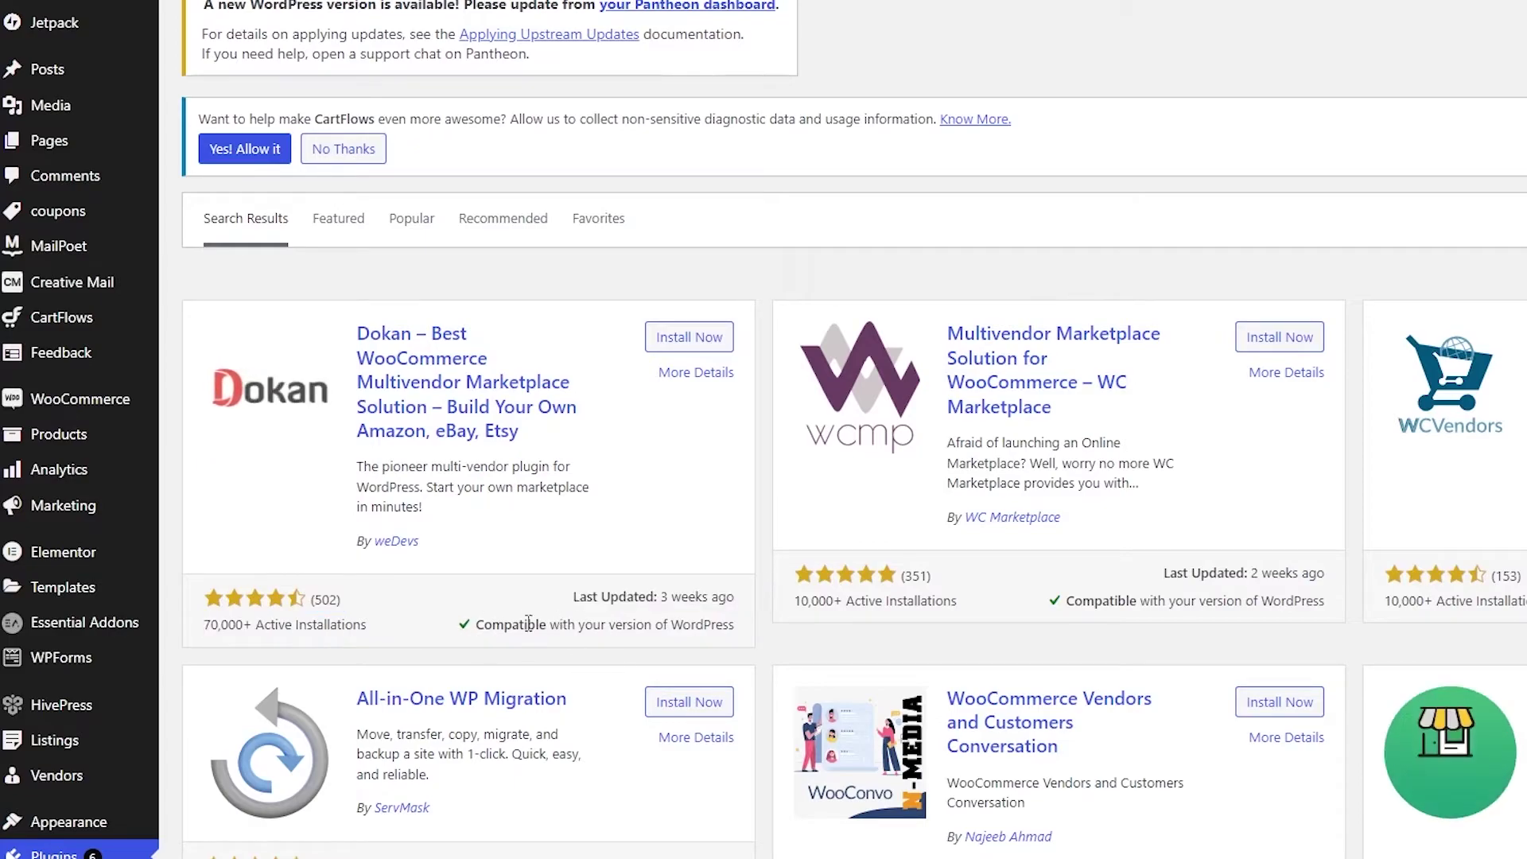
scroll(636, 497, up, 2)
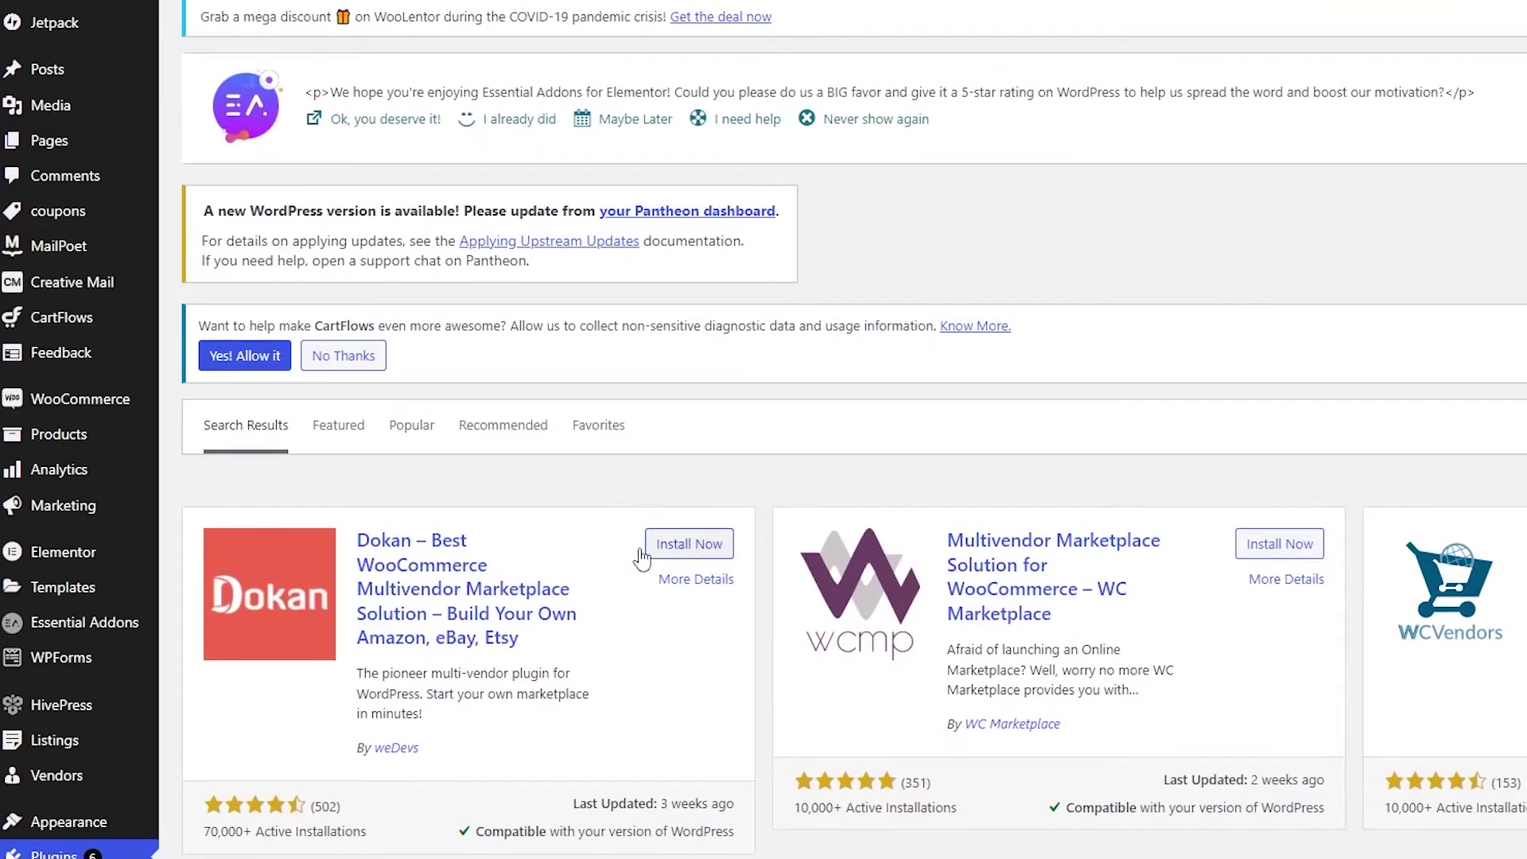
scroll(648, 546, down, 2)
click(706, 339)
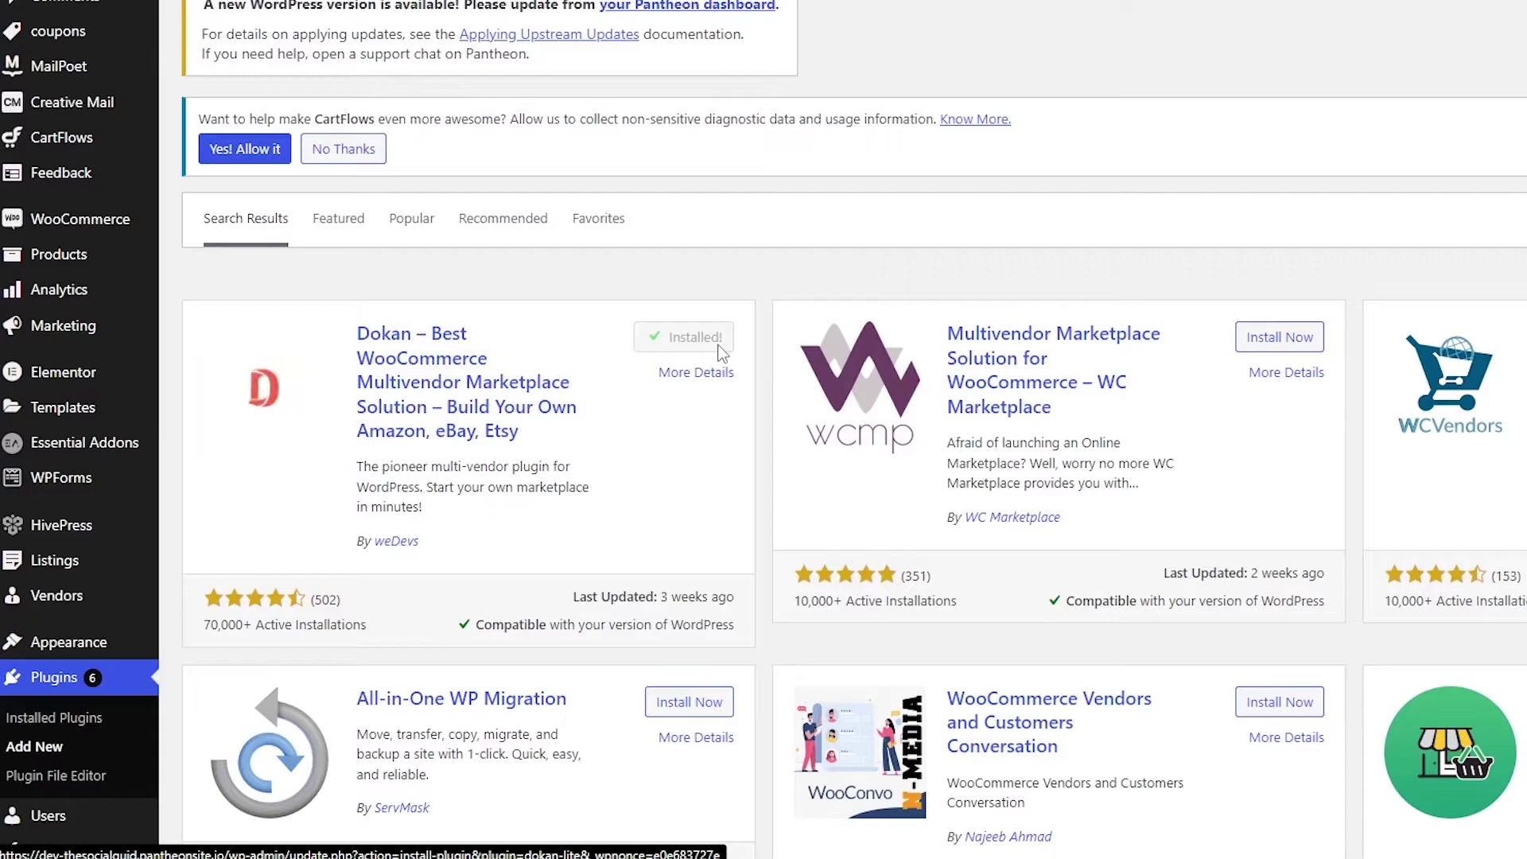
click(718, 349)
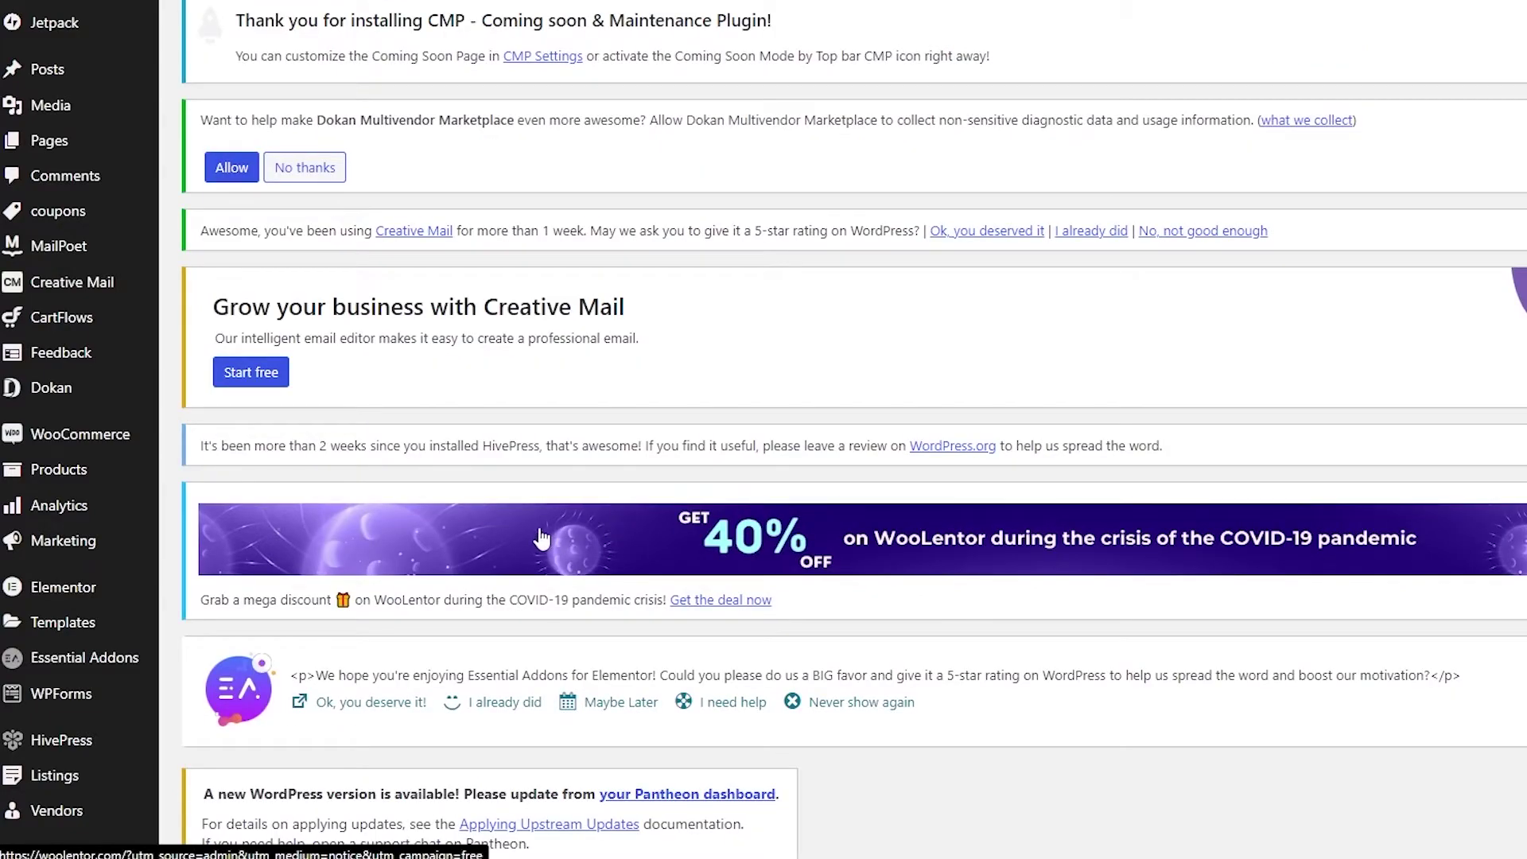
Step: Open the Dokan dashboard from the WordPress admin and dismiss the Dokan review notice
scroll(541, 538, down, 5)
mouse_move(64, 529)
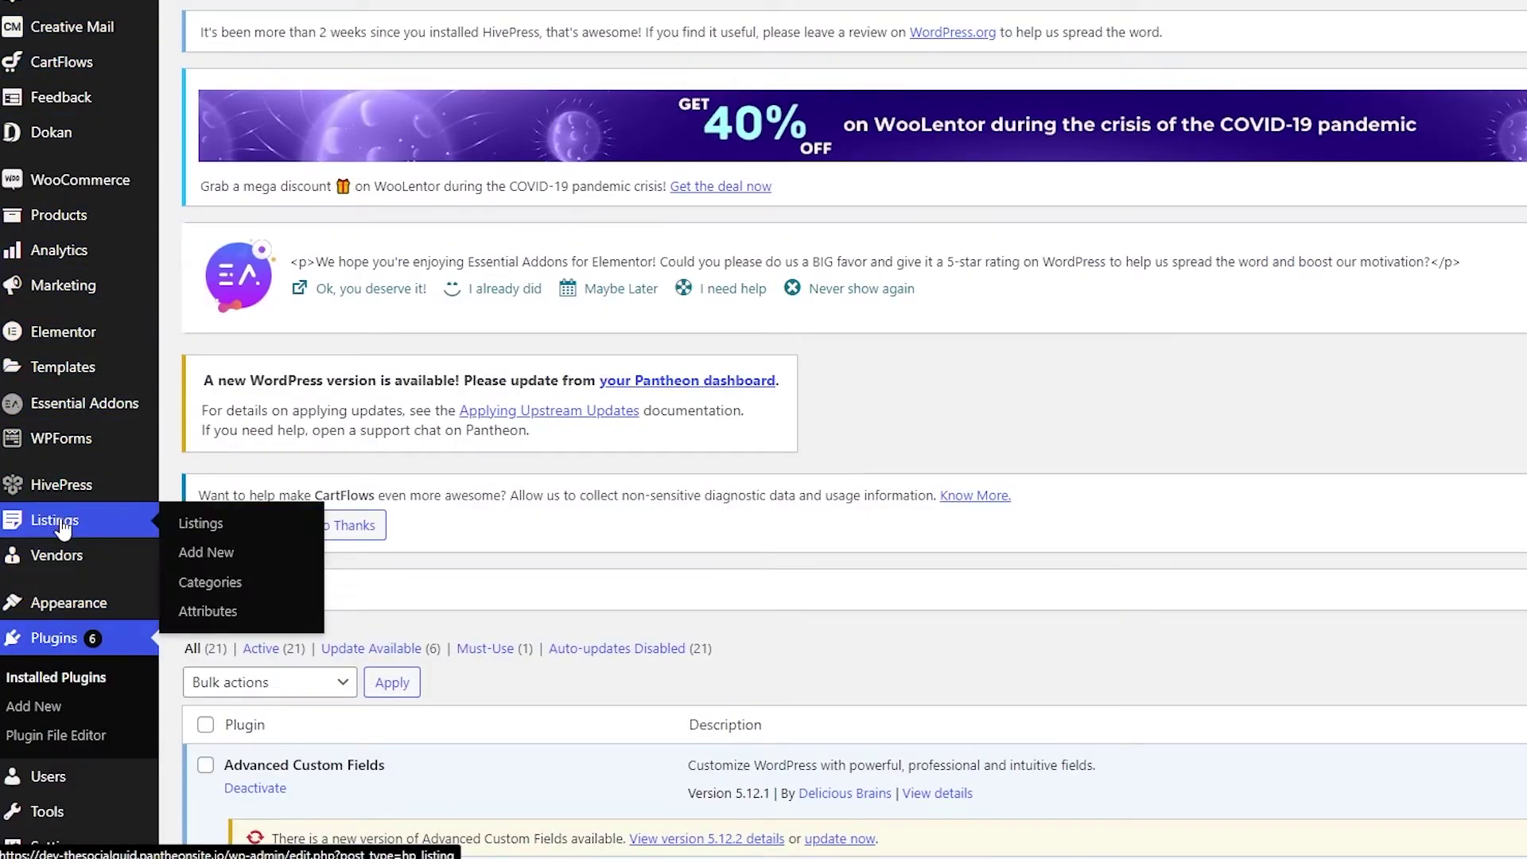
mouse_move(70, 133)
scroll(72, 233, up, 1)
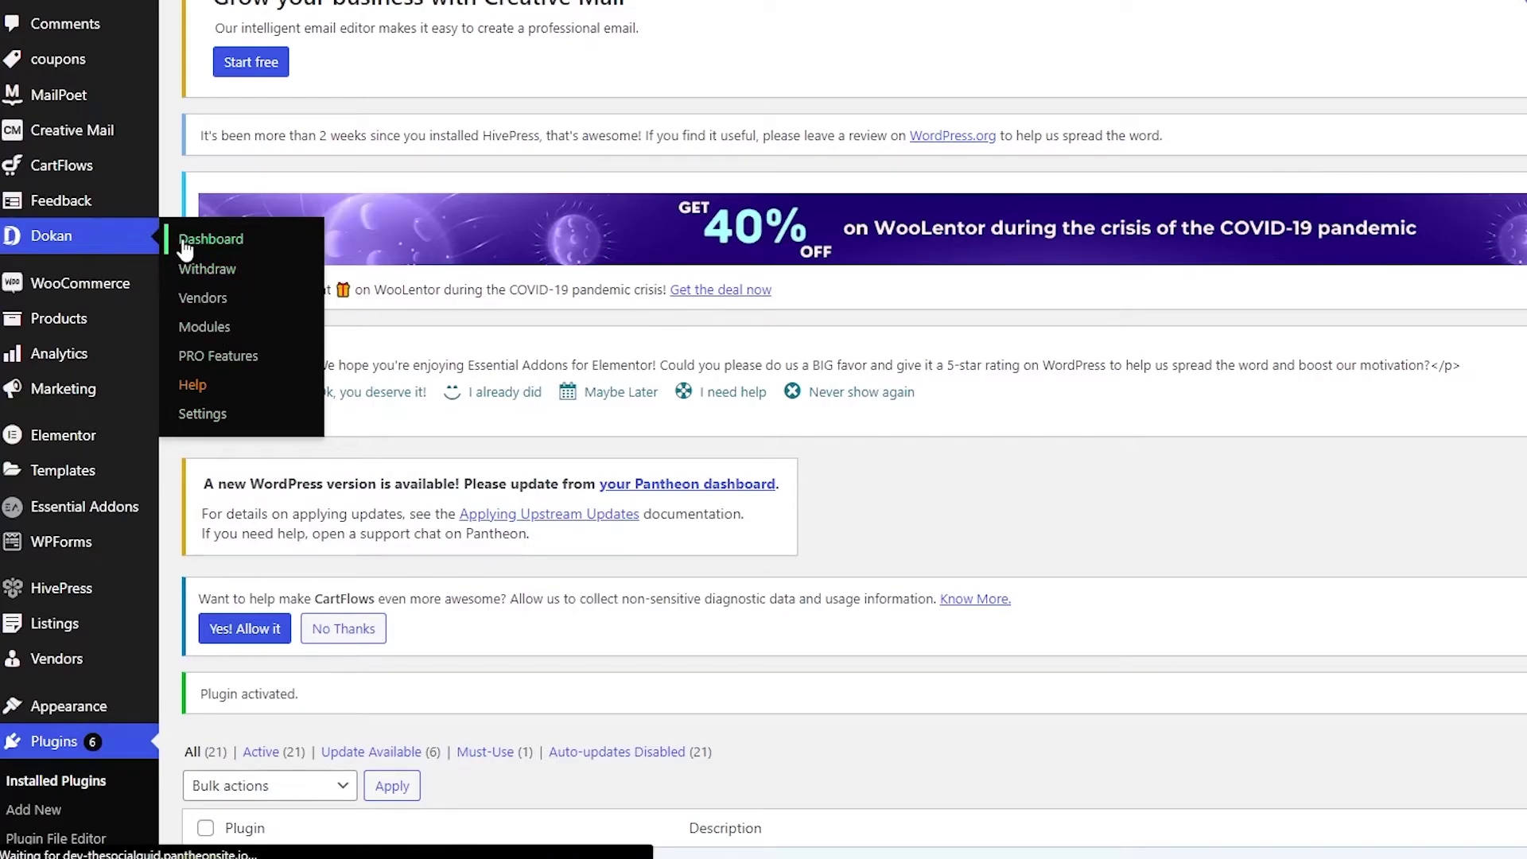
click(241, 252)
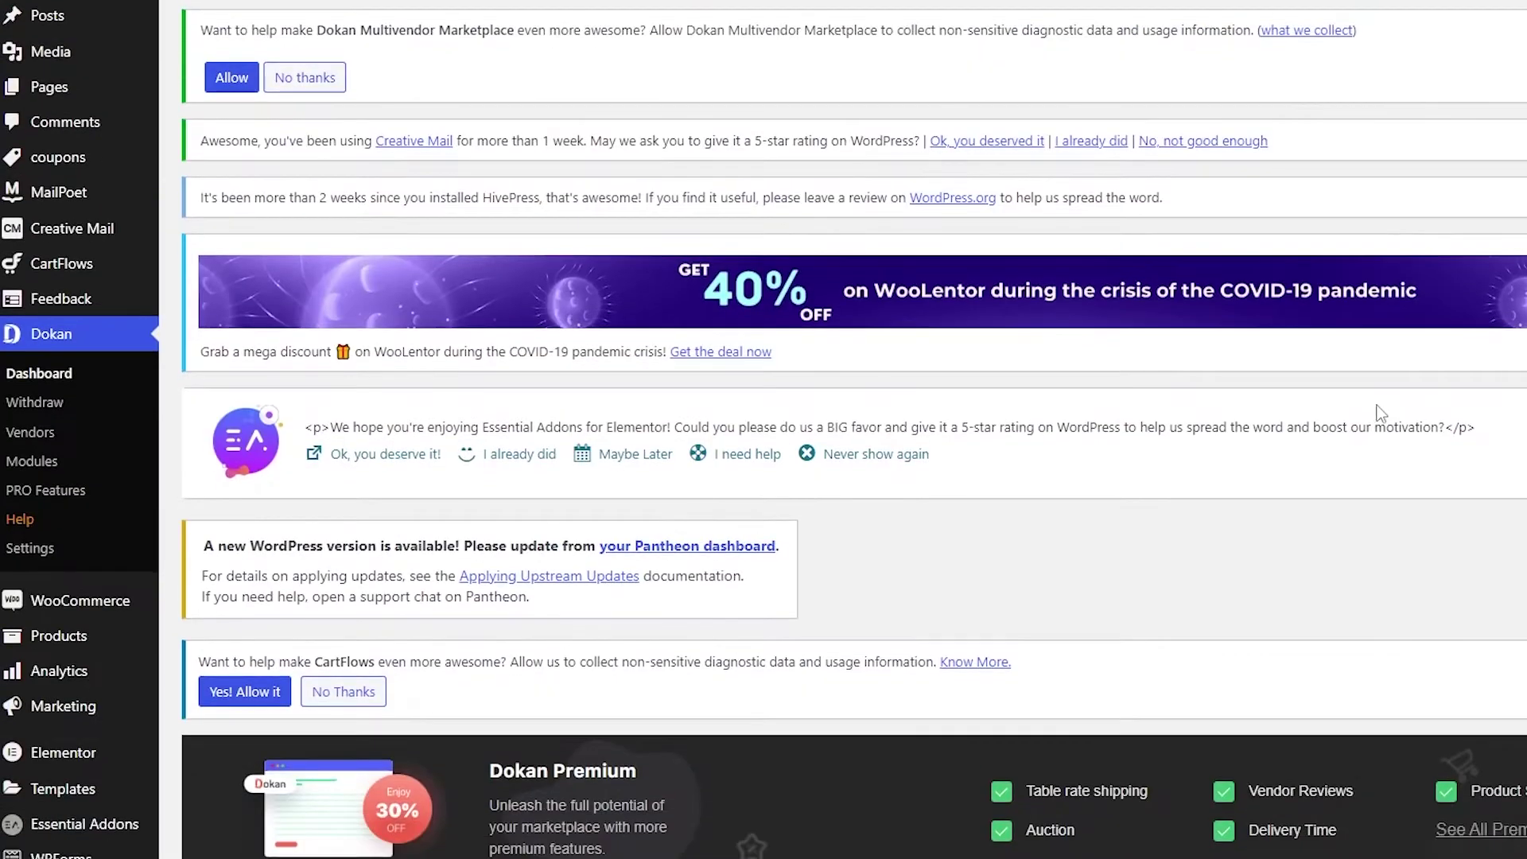
scroll(819, 213, down, 8)
scroll(800, 186, down, 3)
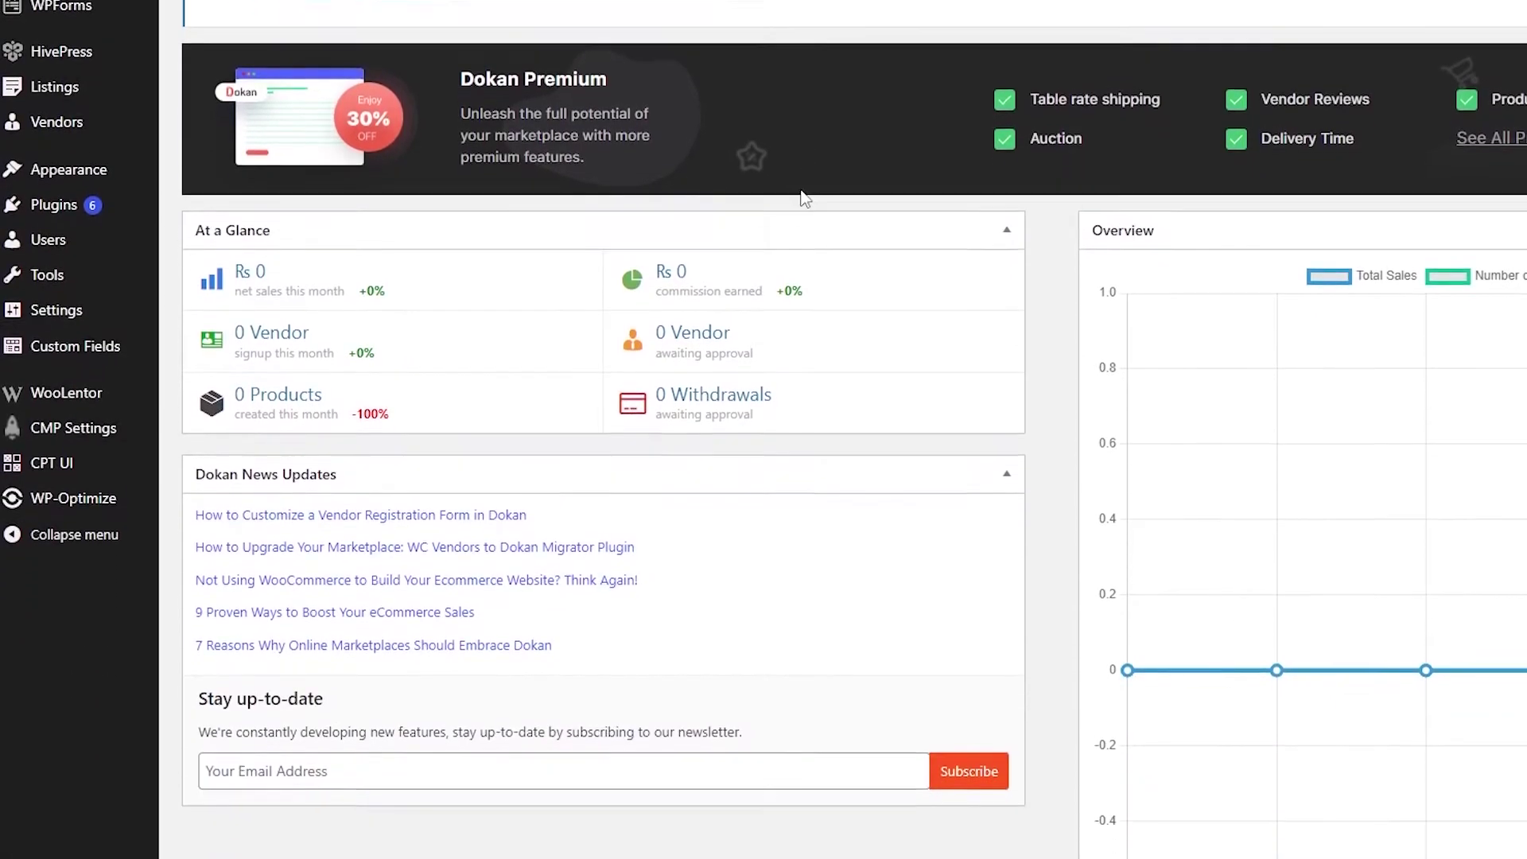
scroll(795, 184, up, 4)
click(680, 286)
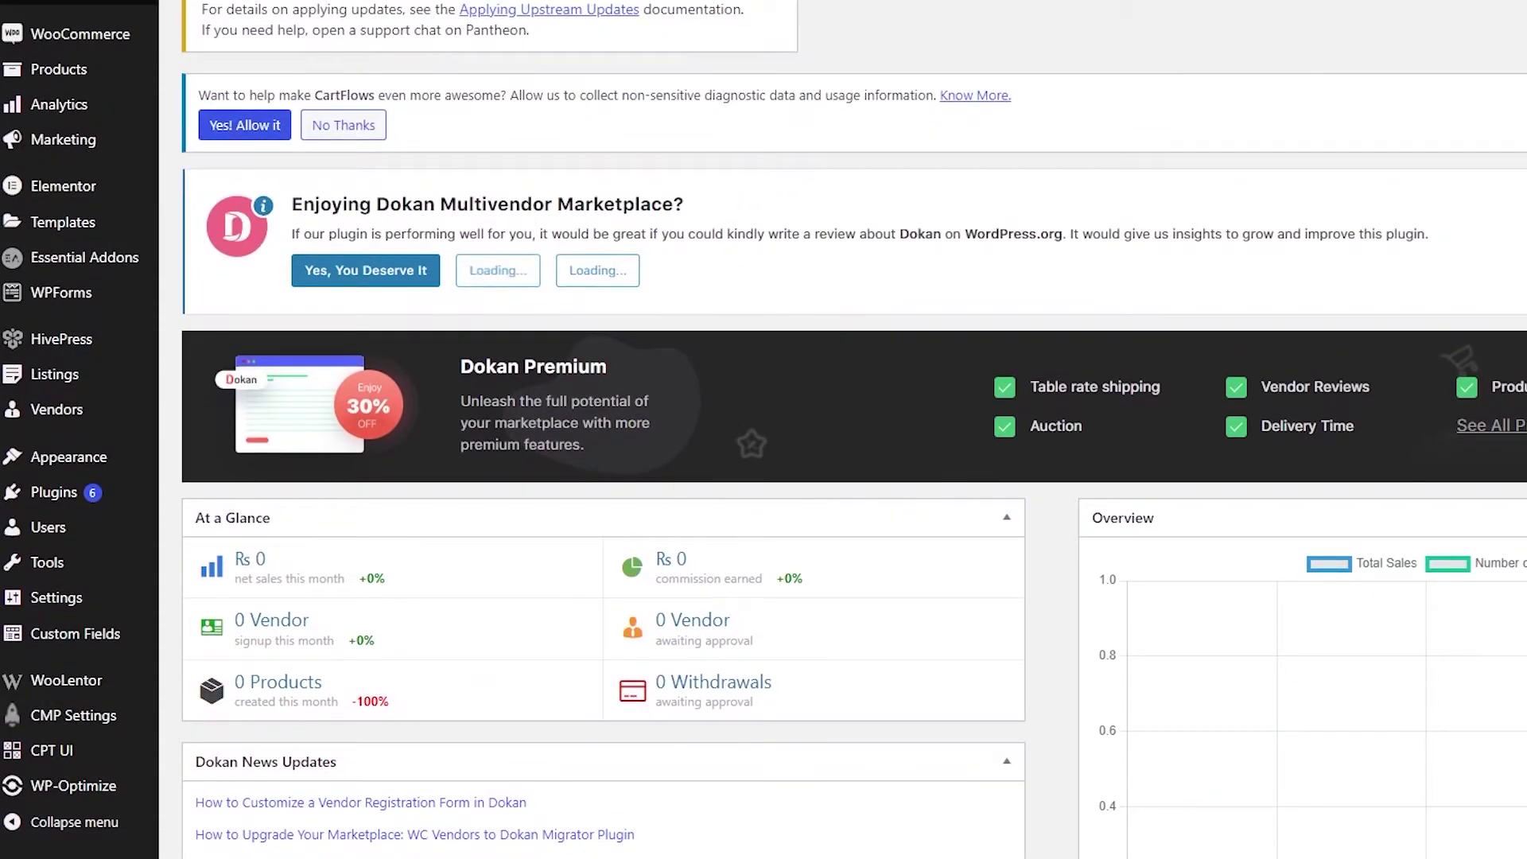
Step: Examine the Dokan dashboard's At a Glance figures, news updates and sales Overview chart
scroll(848, 237, down, 3)
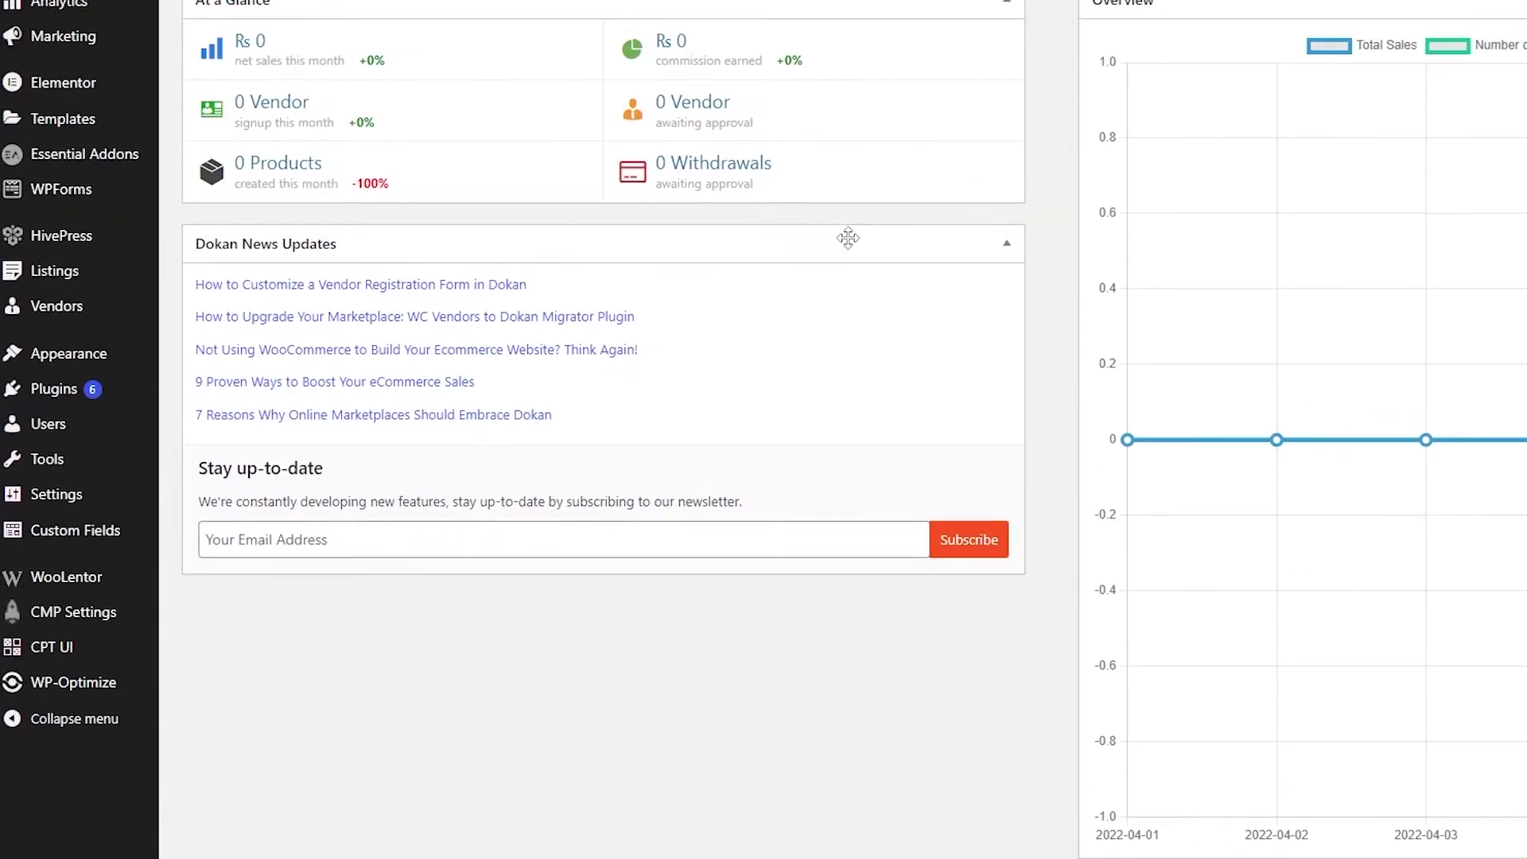
scroll(1135, 402, down, 3)
scroll(1468, 307, up, 4)
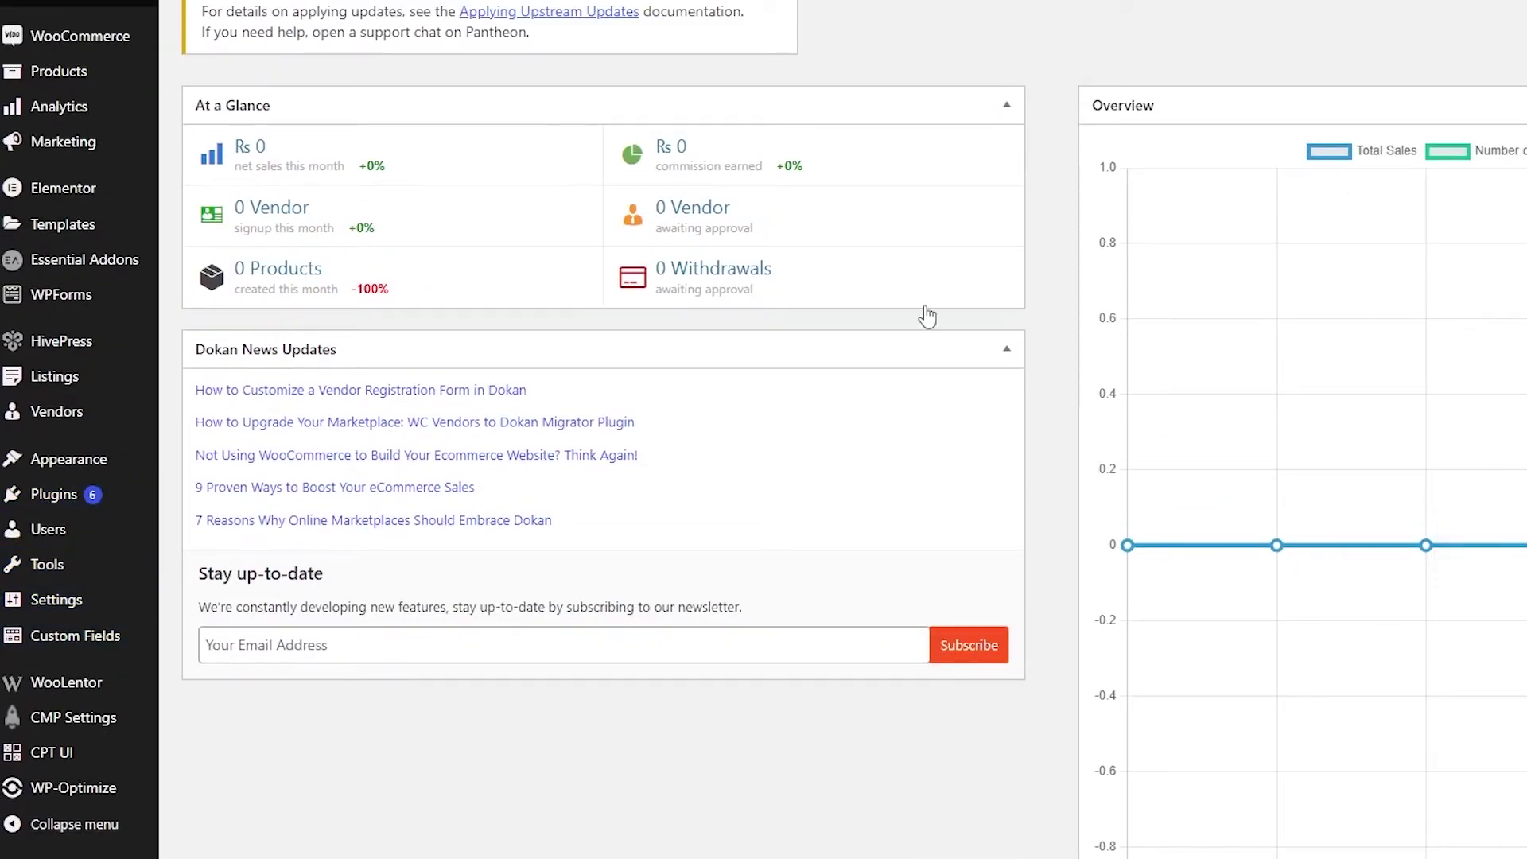
scroll(1116, 504, down, 3)
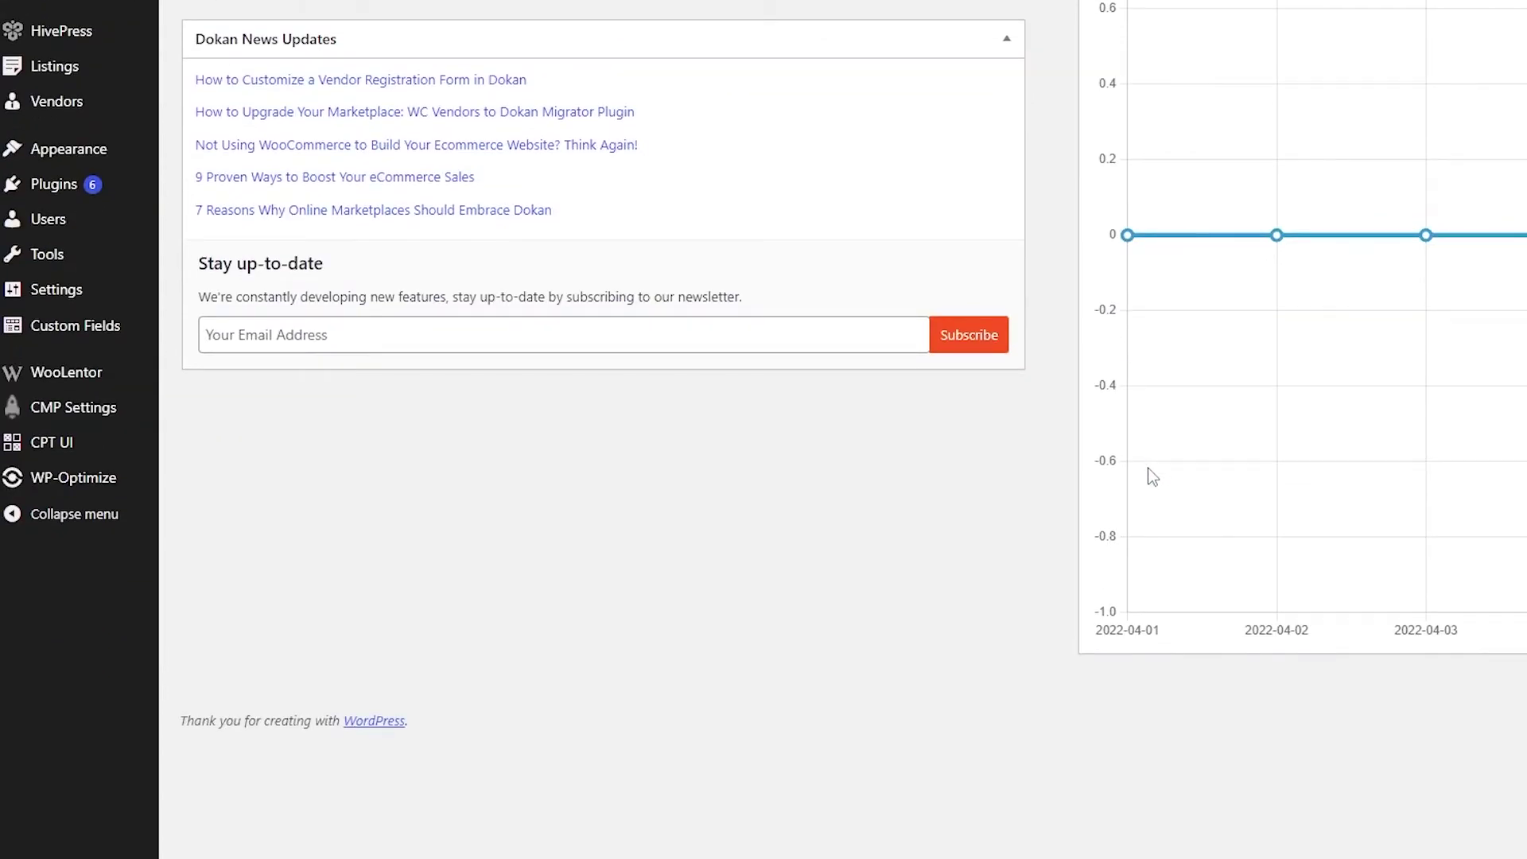
scroll(1152, 476, up, 5)
scroll(1339, 450, up, 5)
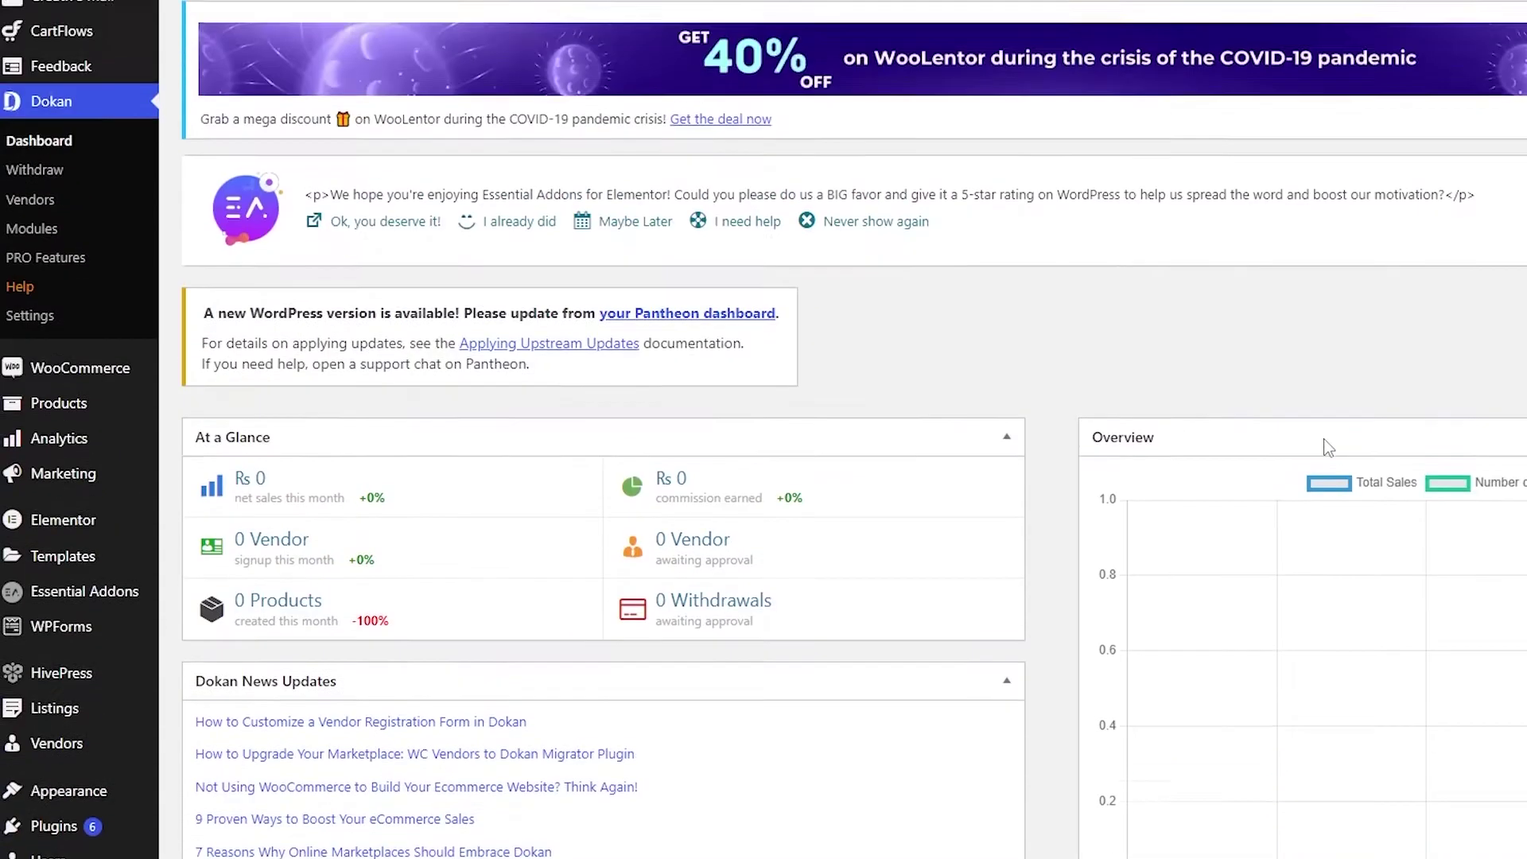
scroll(1312, 458, down, 5)
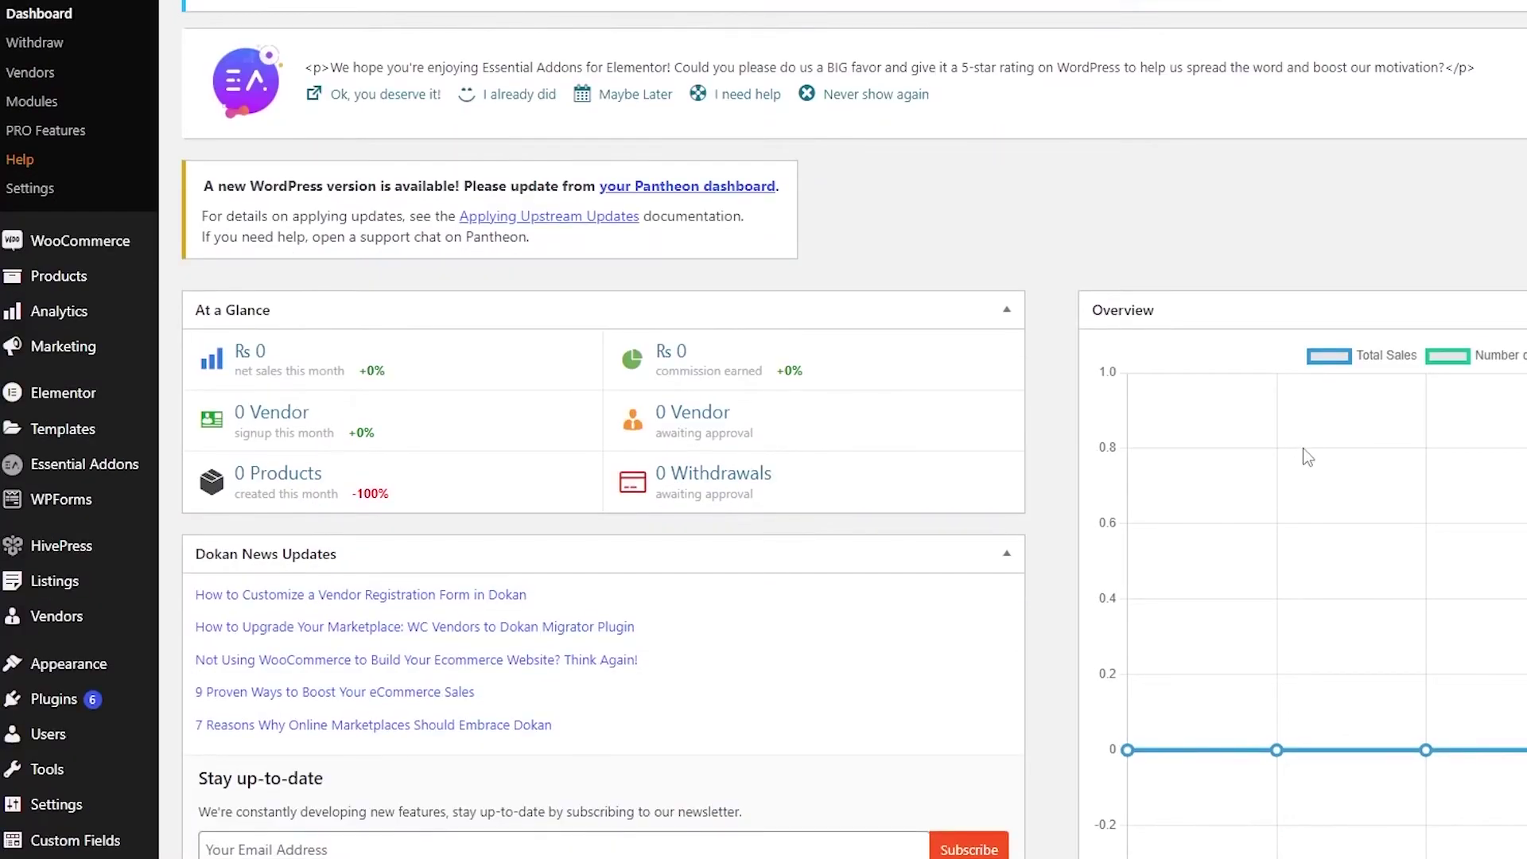
scroll(1296, 445, down, 3)
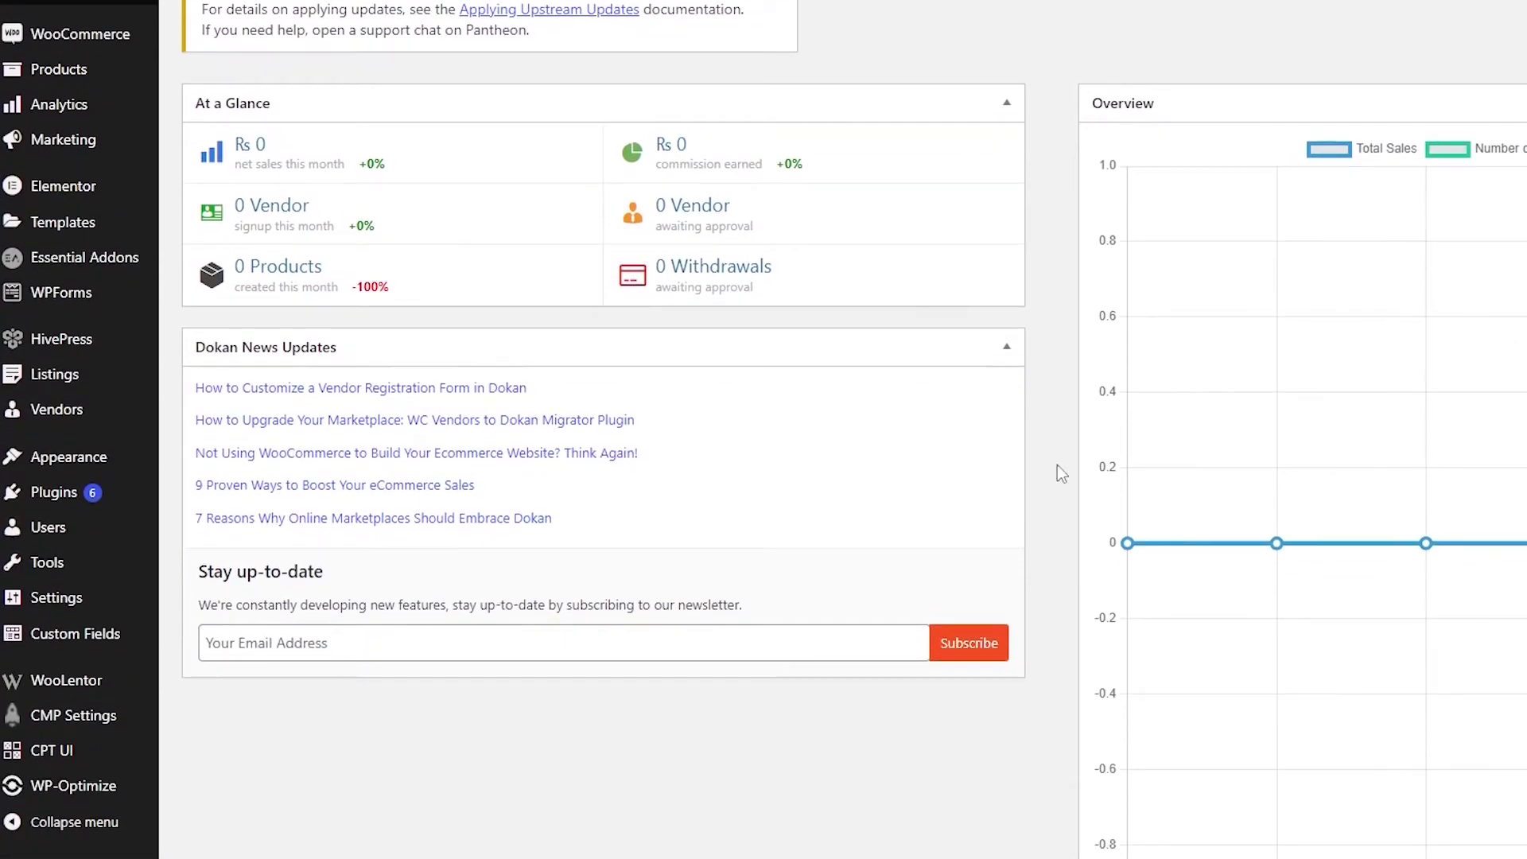
scroll(1194, 403, up, 3)
scroll(1039, 436, down, 4)
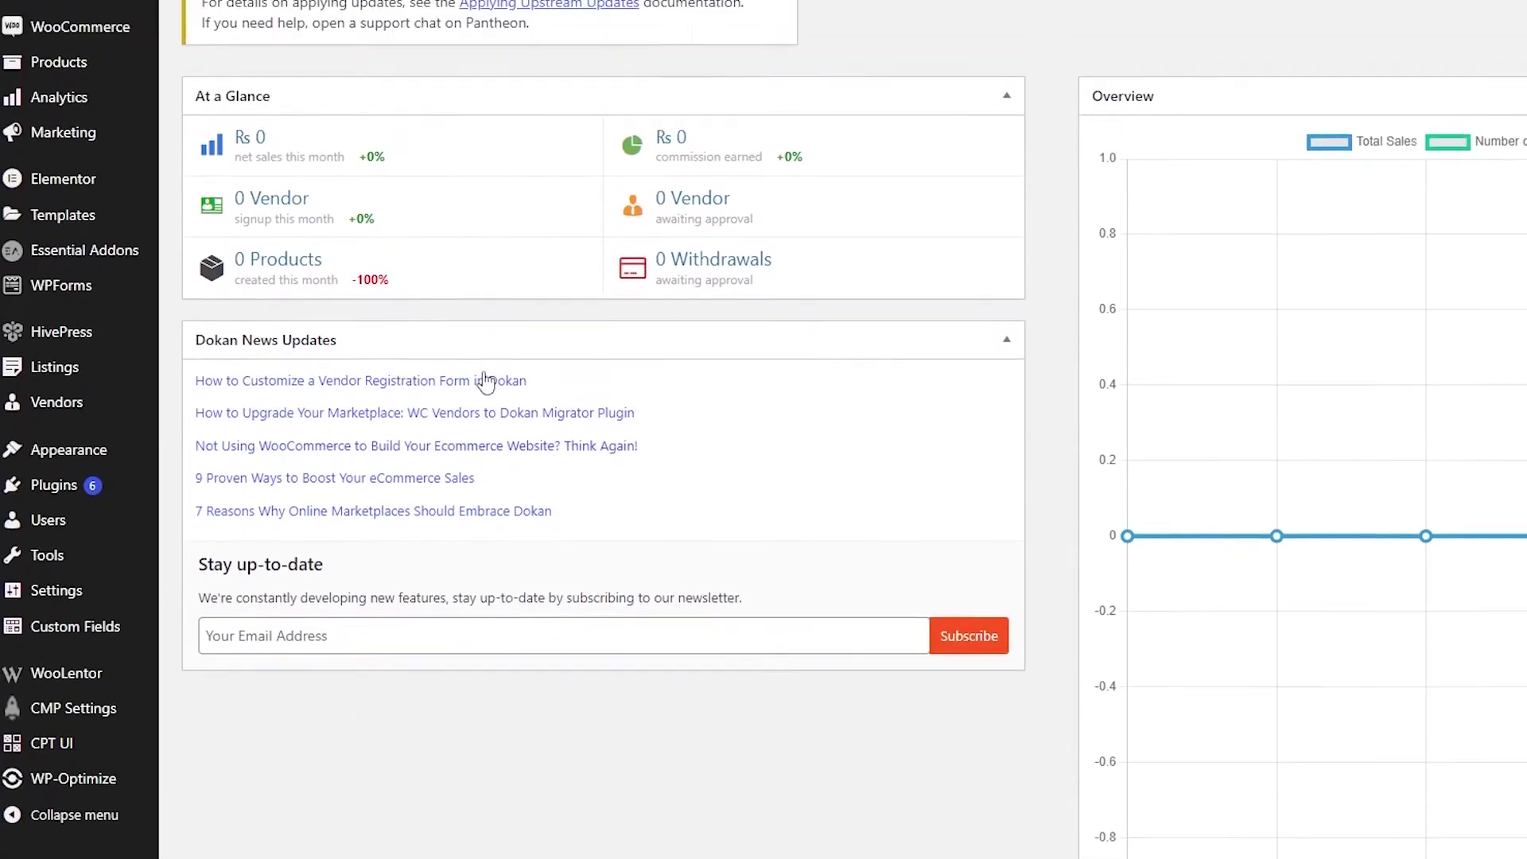
scroll(487, 381, up, 3)
scroll(75, 278, up, 3)
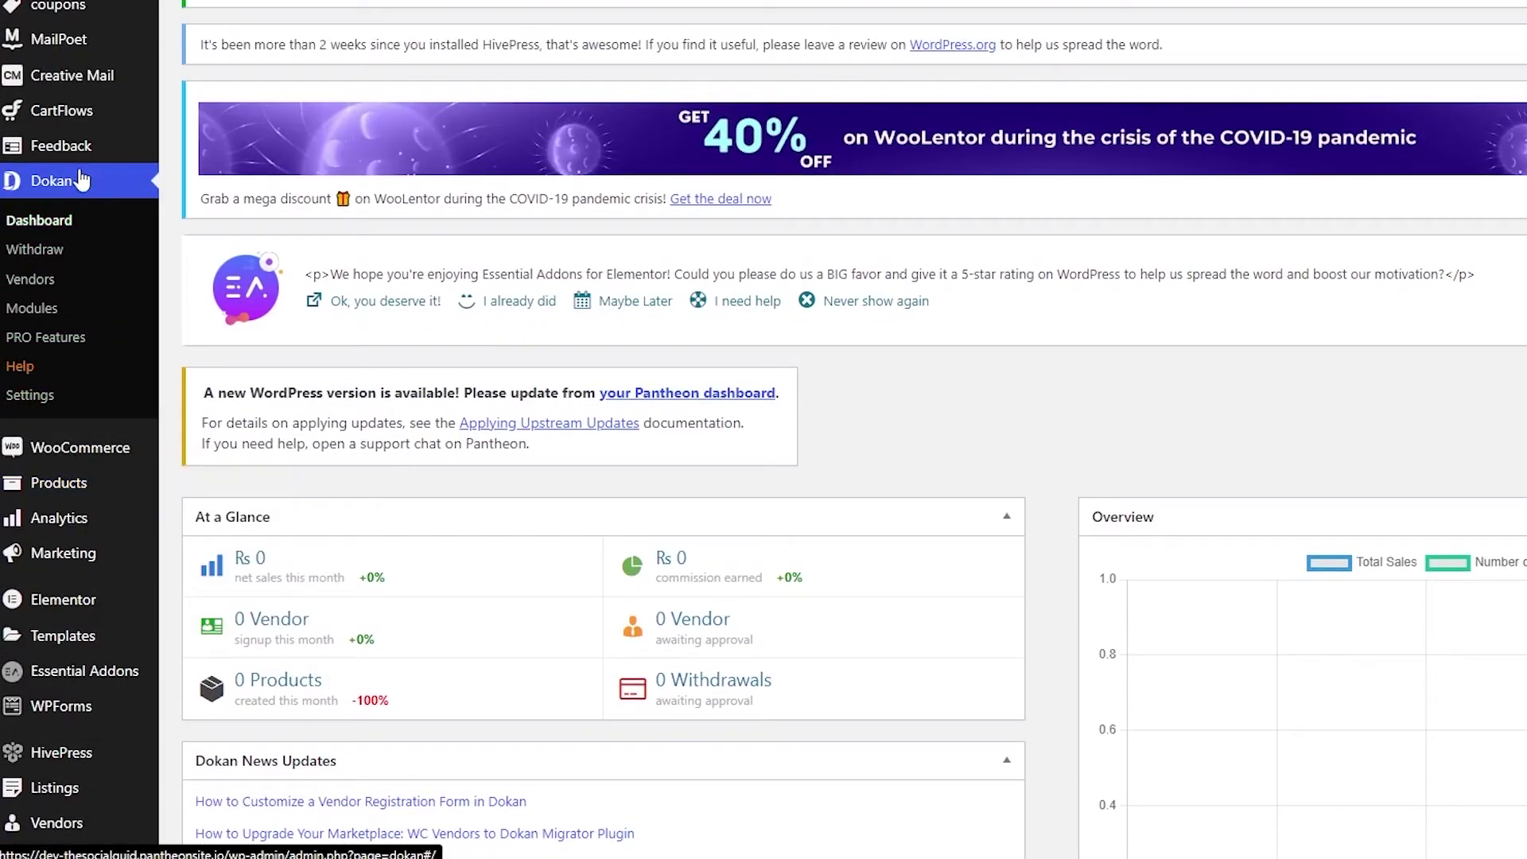
Step: Open Dokan's vendor list and review the registered stores
click(63, 282)
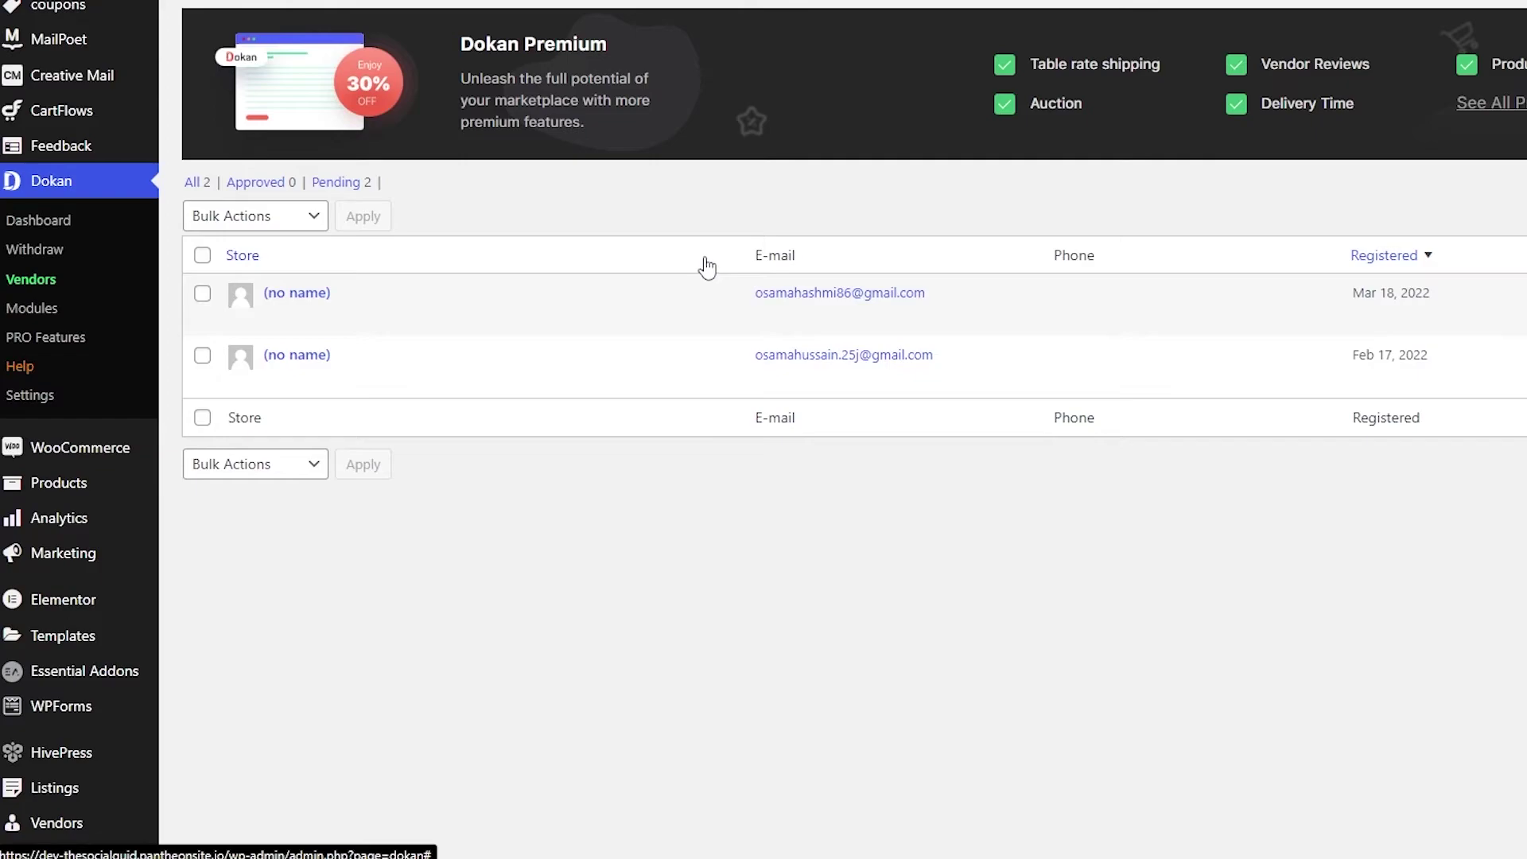
scroll(296, 270, up, 3)
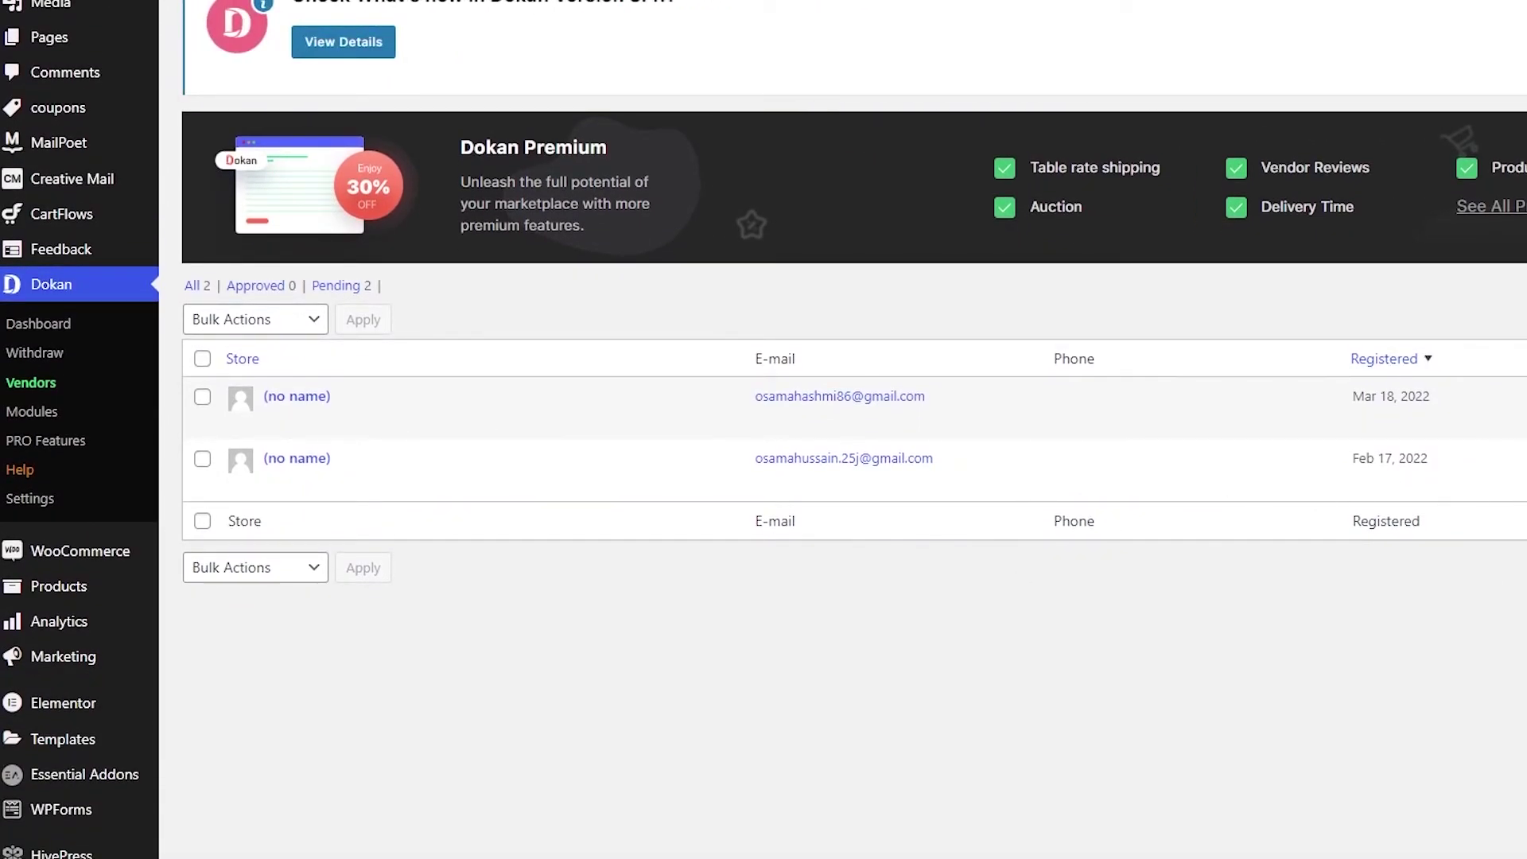
scroll(365, 317, up, 1)
scroll(307, 350, down, 1)
scroll(402, 548, up, 1)
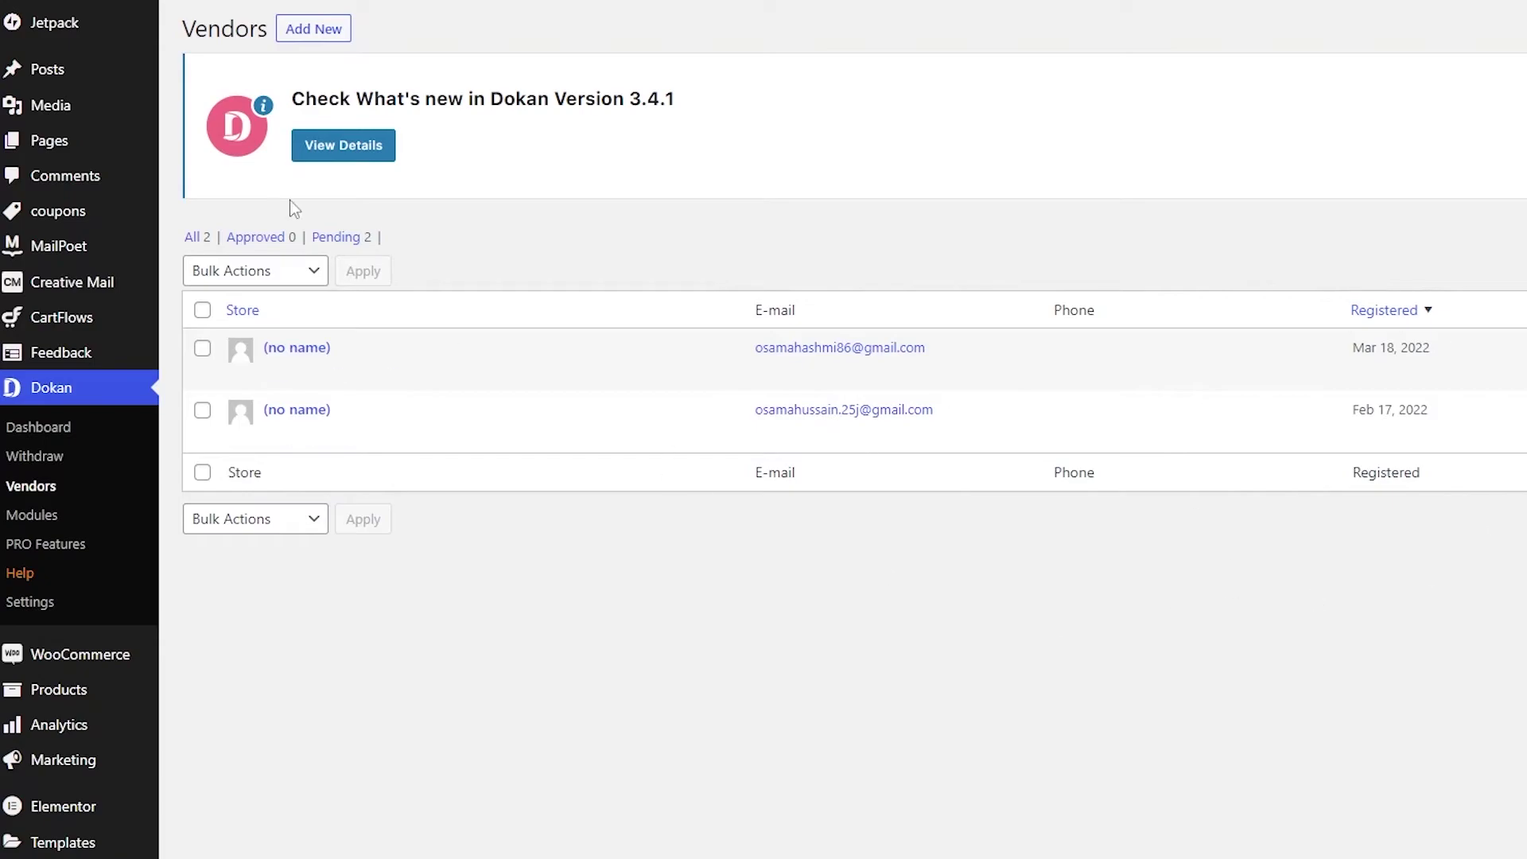
Step: Open the Add New Vendor form, examine its Account Info fields, and close it without adding a vendor
click(313, 36)
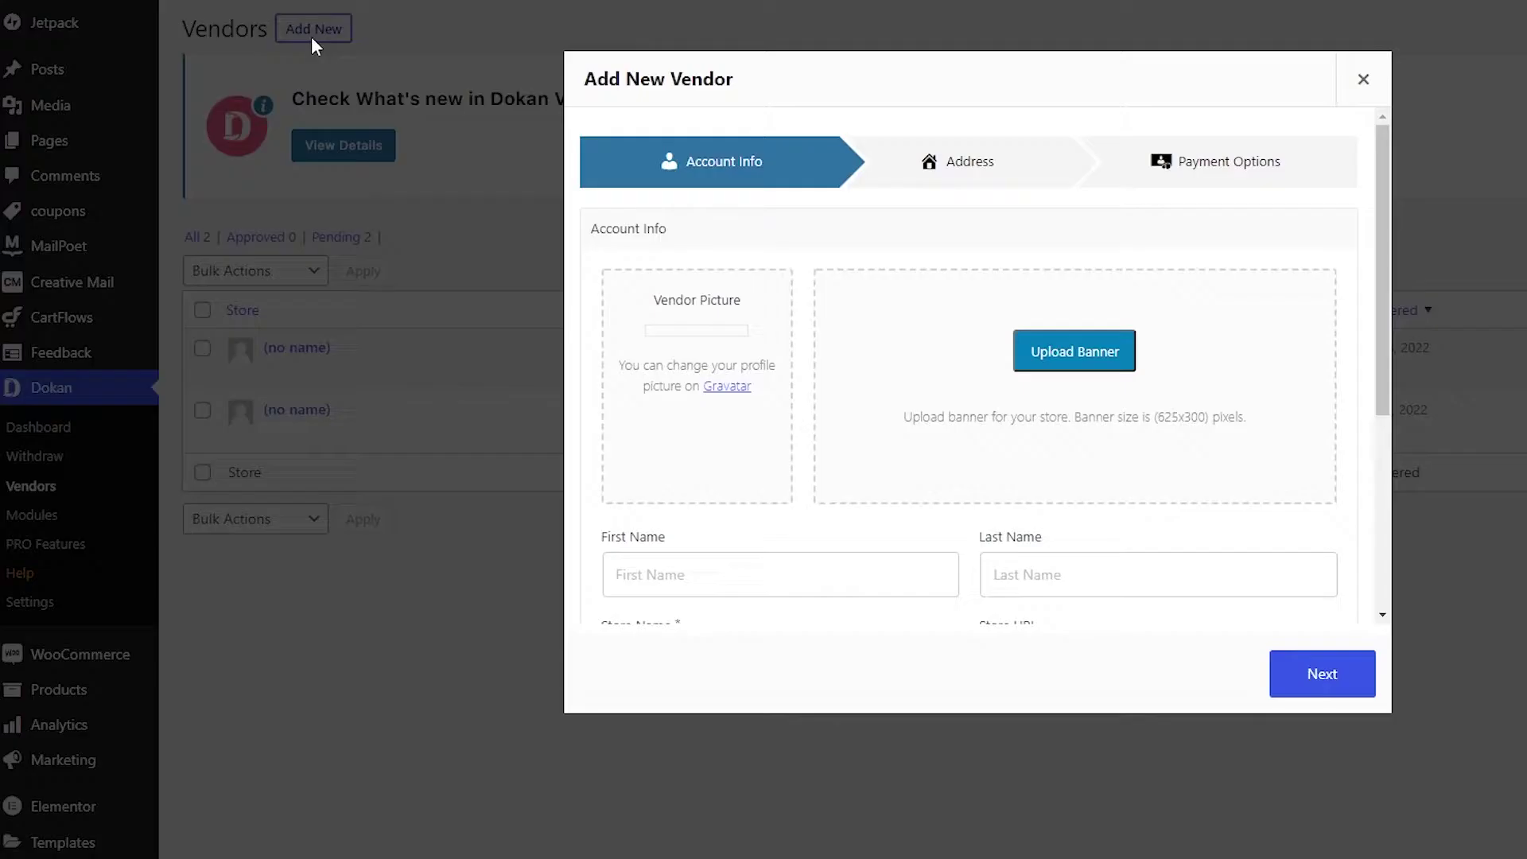
scroll(863, 406, down, 5)
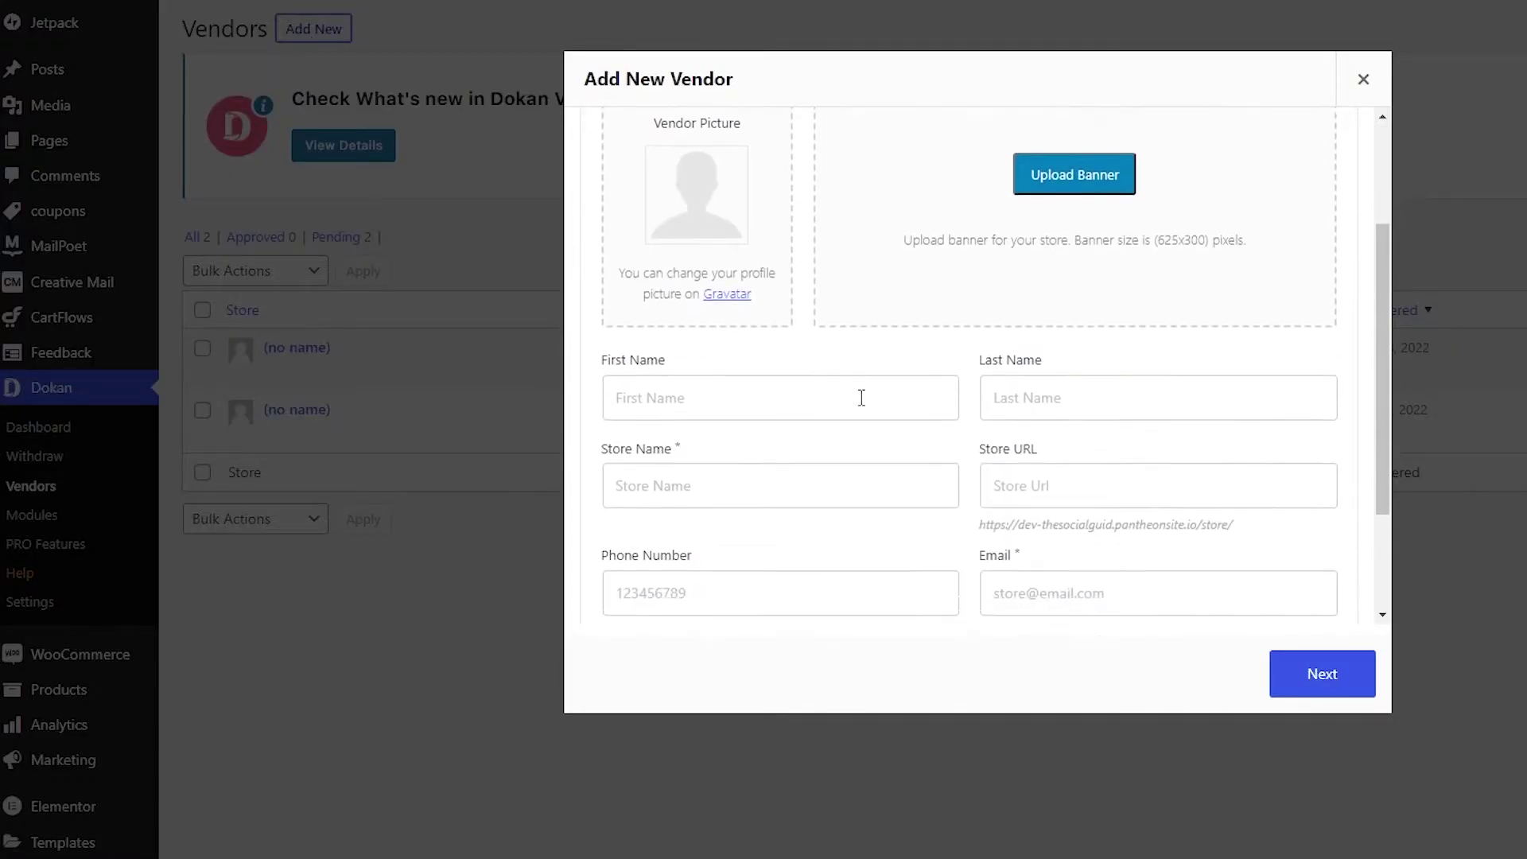
scroll(867, 406, up, 5)
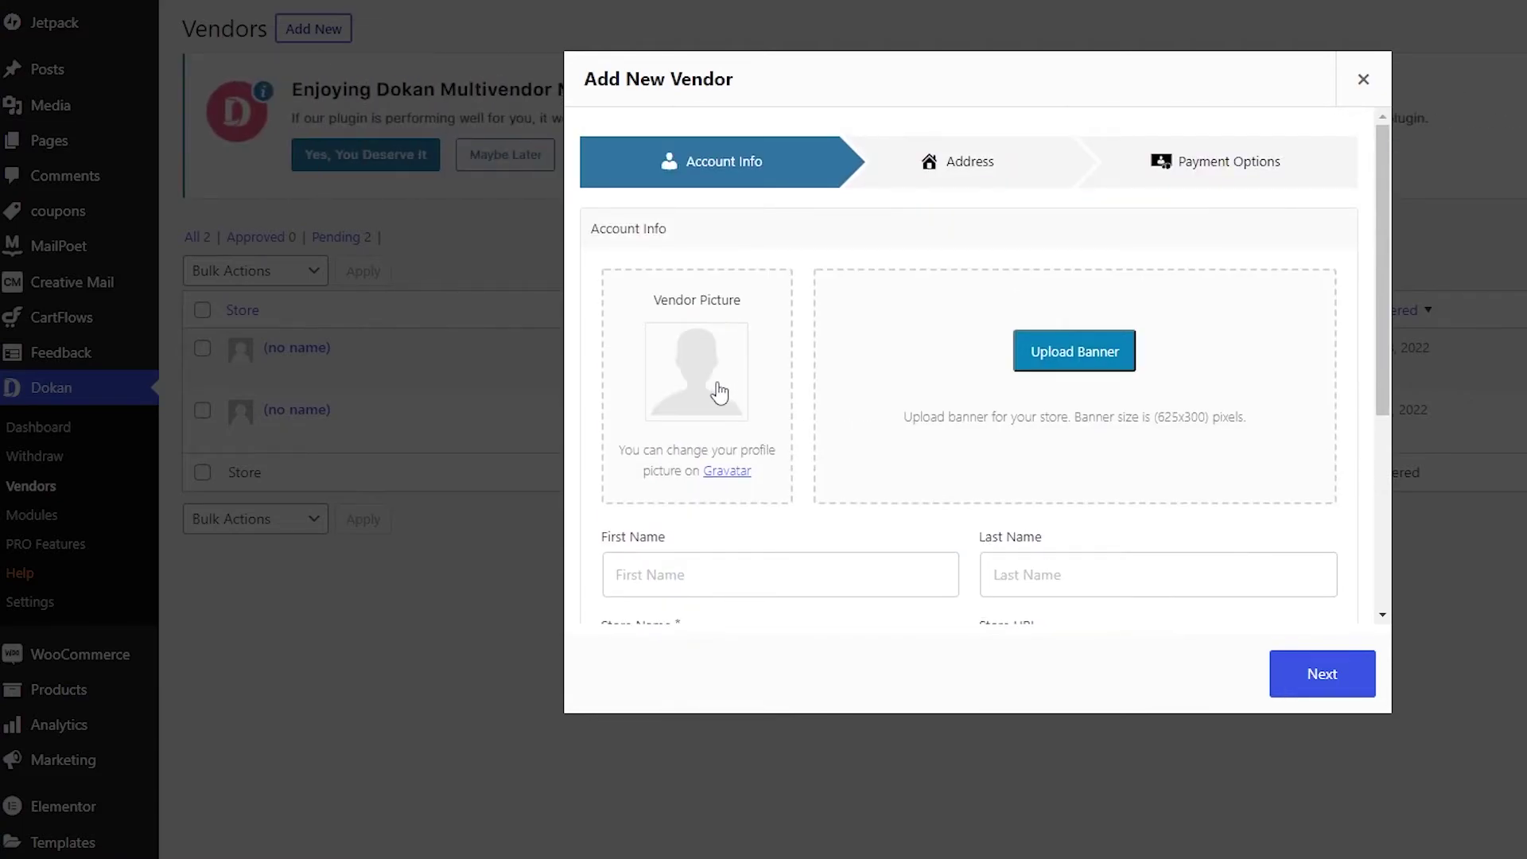
scroll(1322, 289, down, 1)
scroll(1118, 300, down, 2)
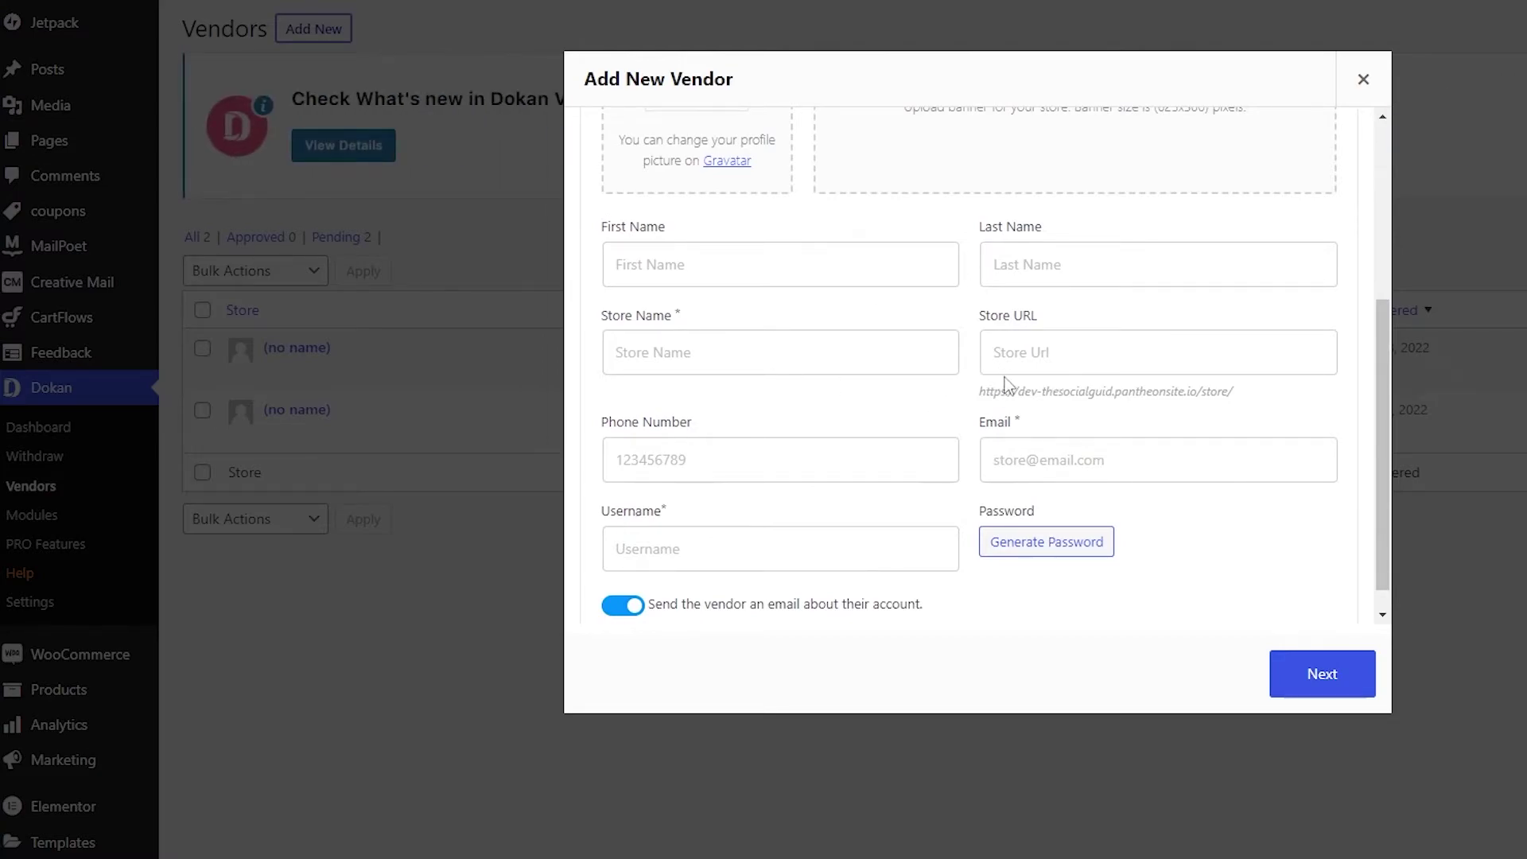
scroll(915, 429, down, 1)
scroll(1130, 390, down, 1)
scroll(832, 539, down, 1)
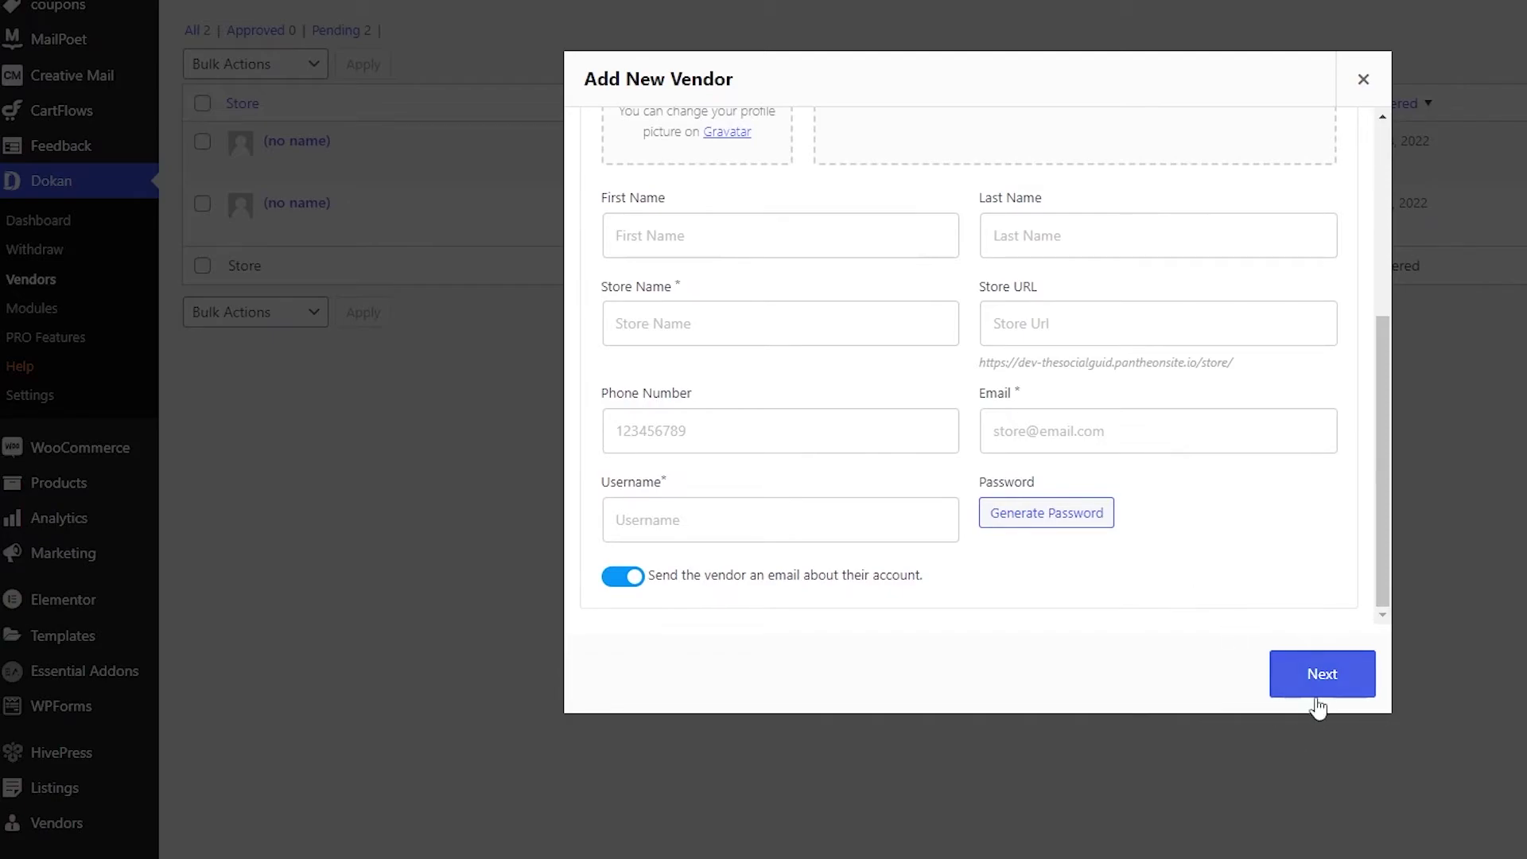
scroll(1247, 586, up, 3)
click(1390, 434)
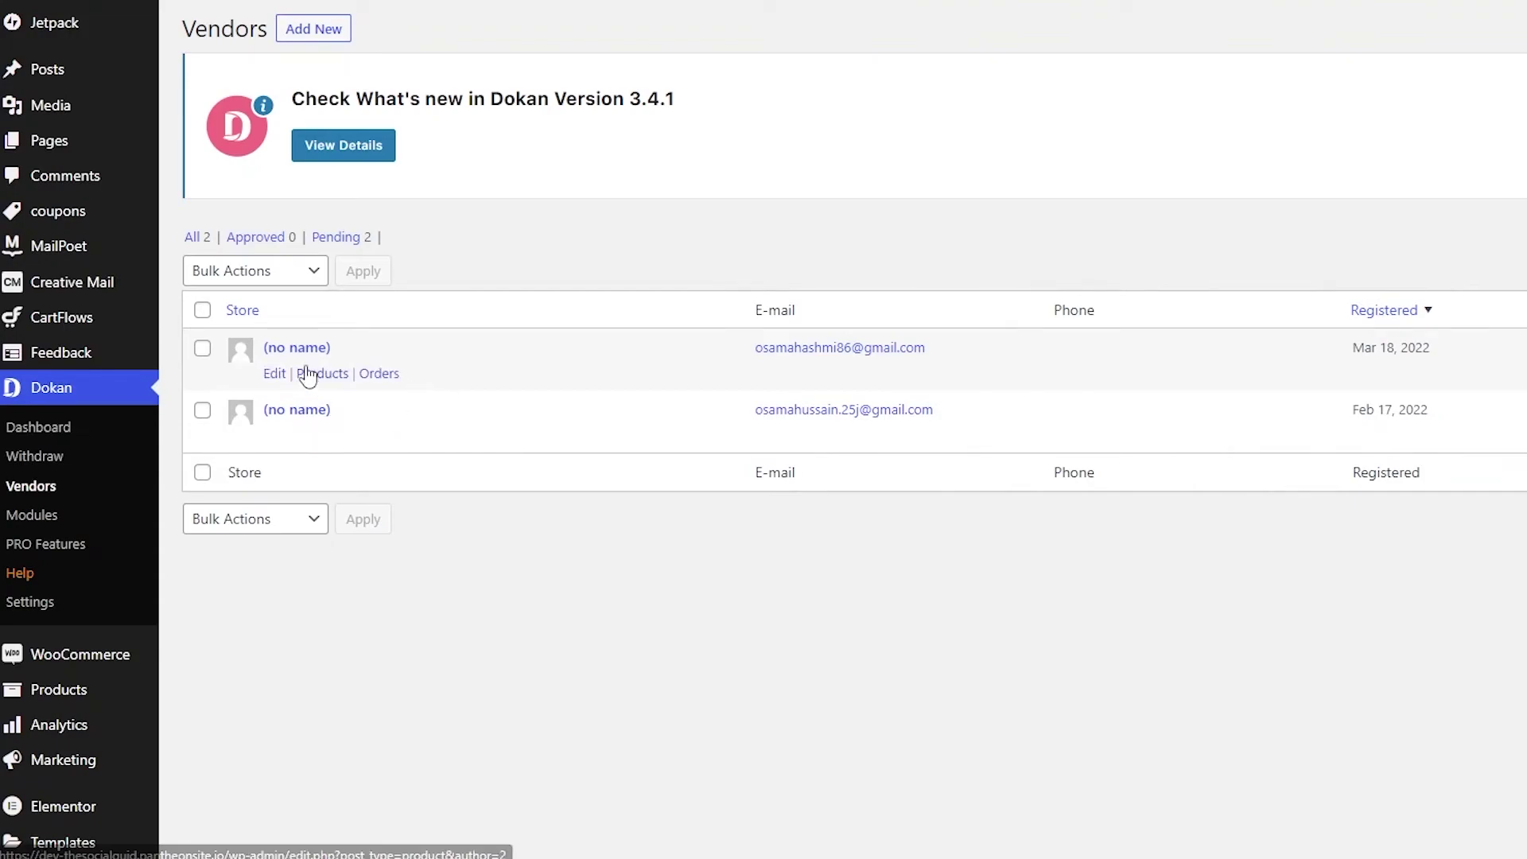
Step: Enable the status of both registered stores in Dokan's vendor list
click(279, 377)
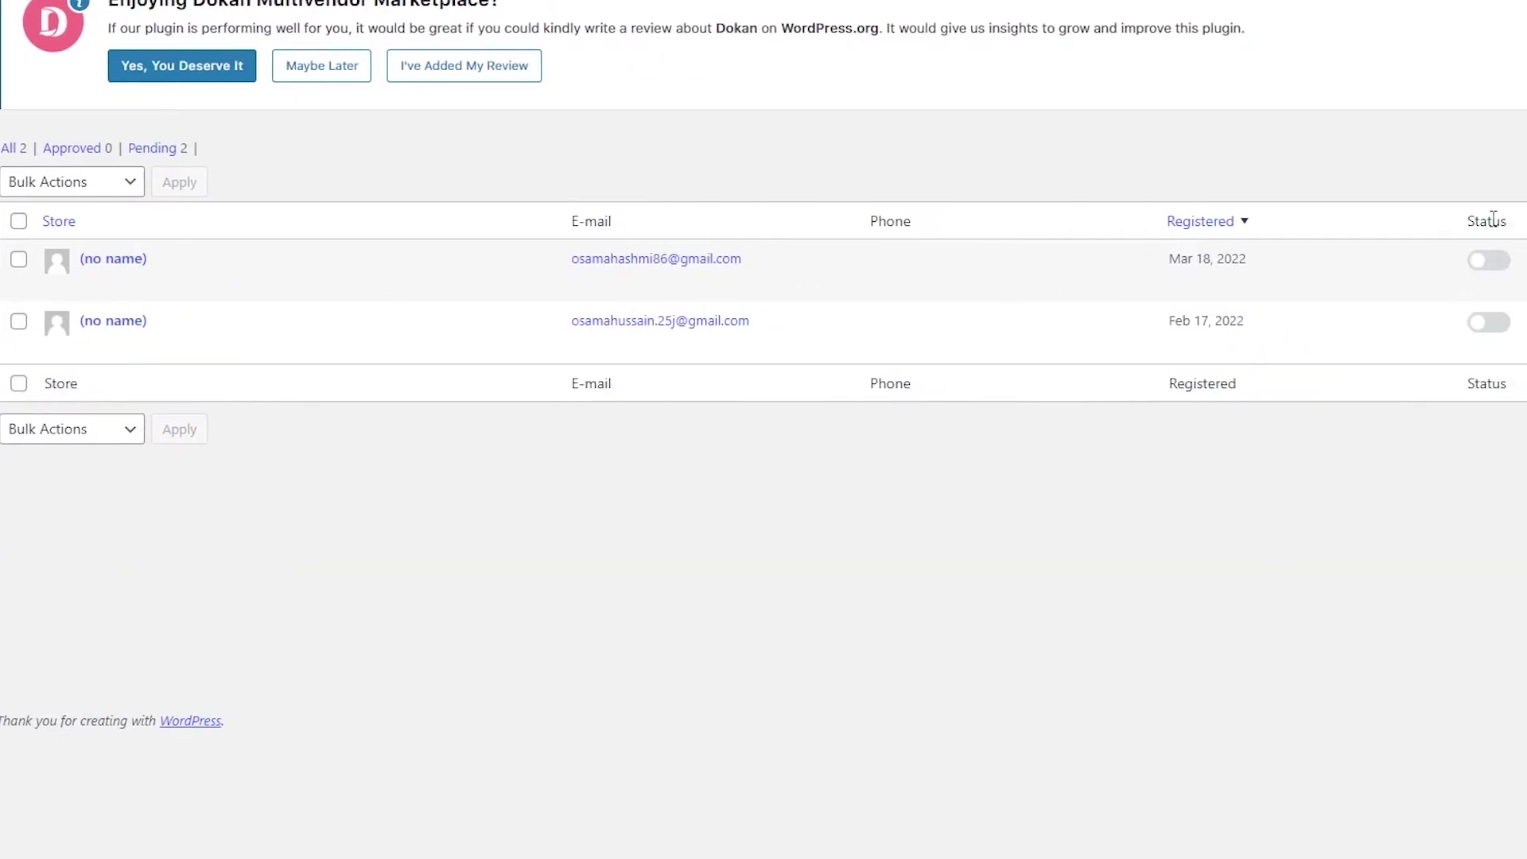
click(1488, 261)
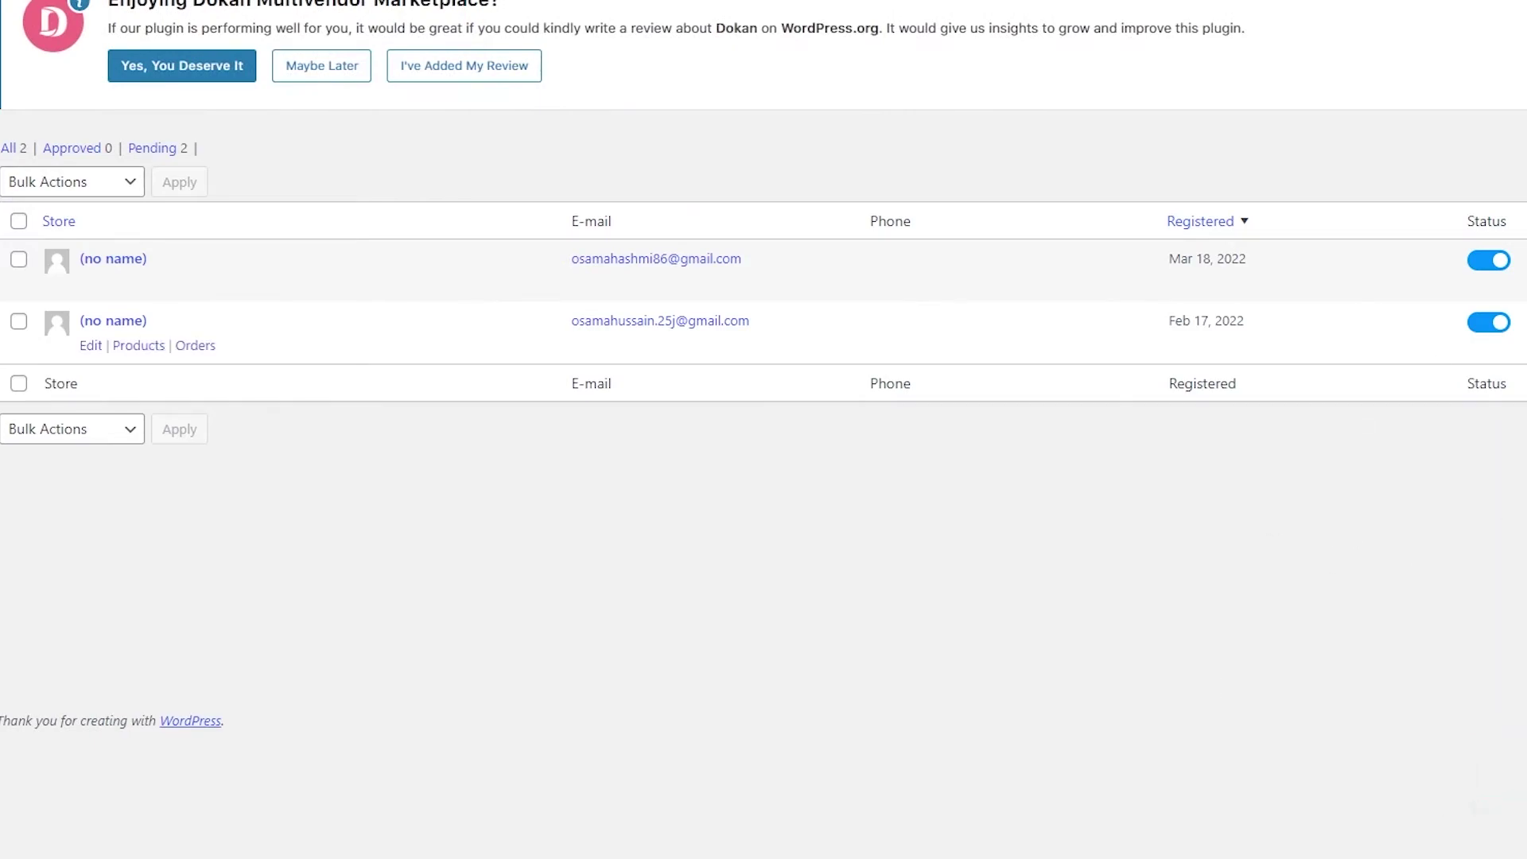
scroll(764, 430, up, 3)
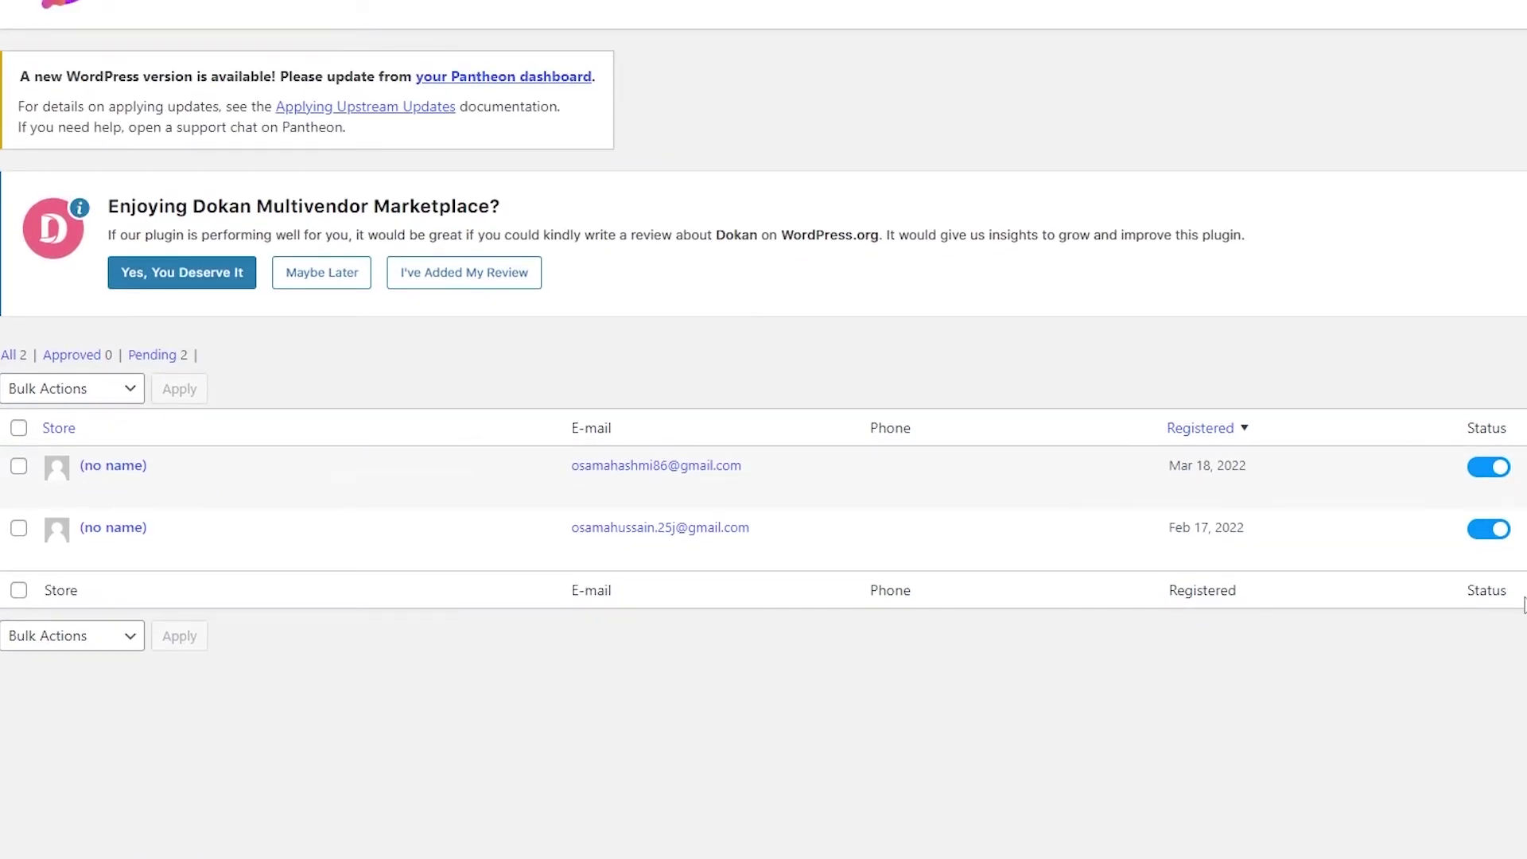
scroll(1521, 418, up, 1)
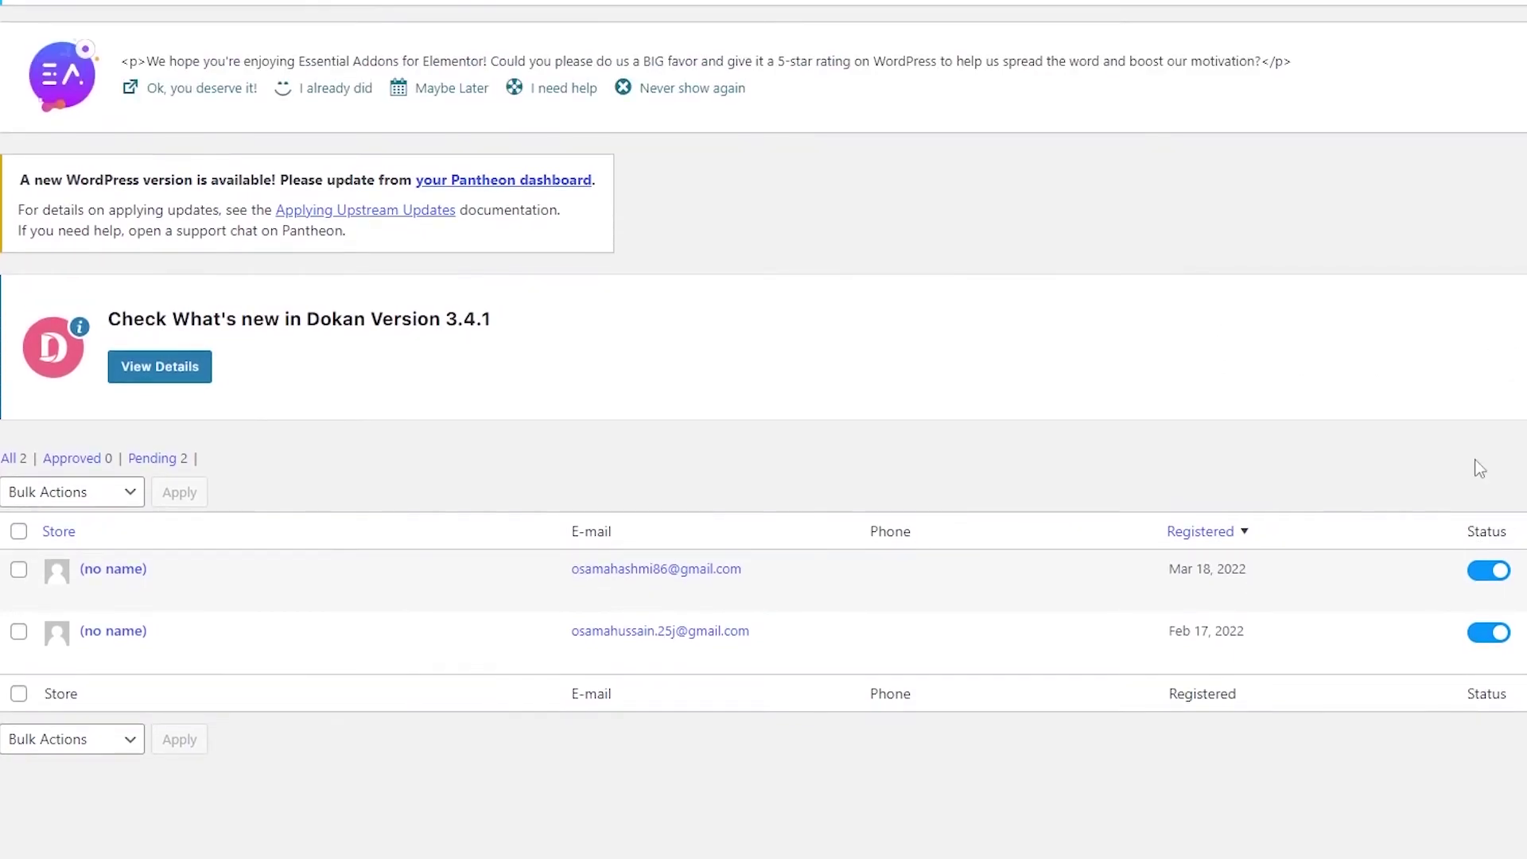
scroll(1095, 532, down, 3)
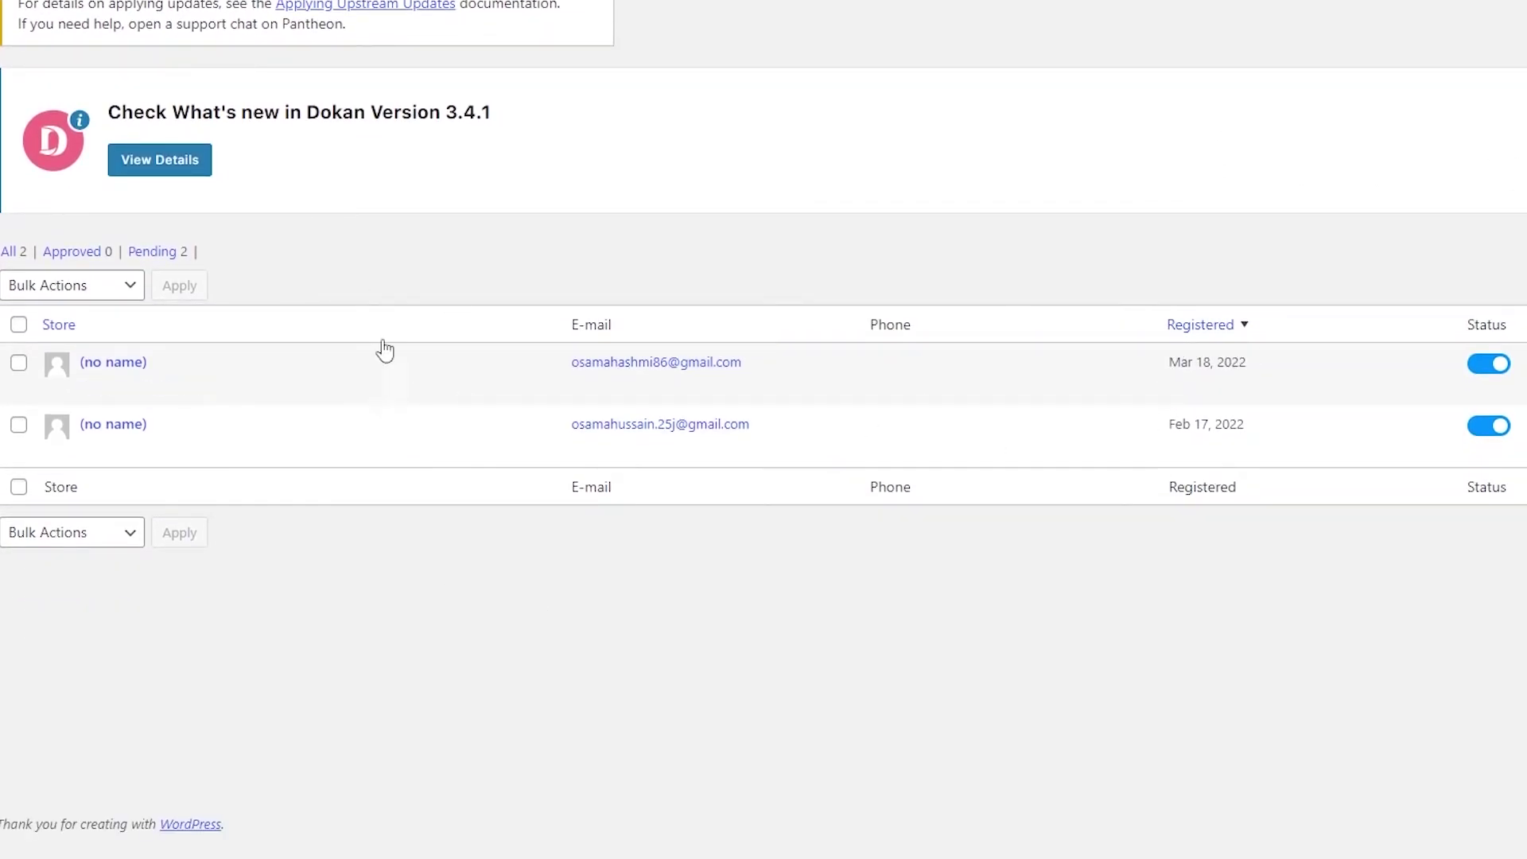
scroll(808, 598, up, 2)
scroll(727, 640, up, 1)
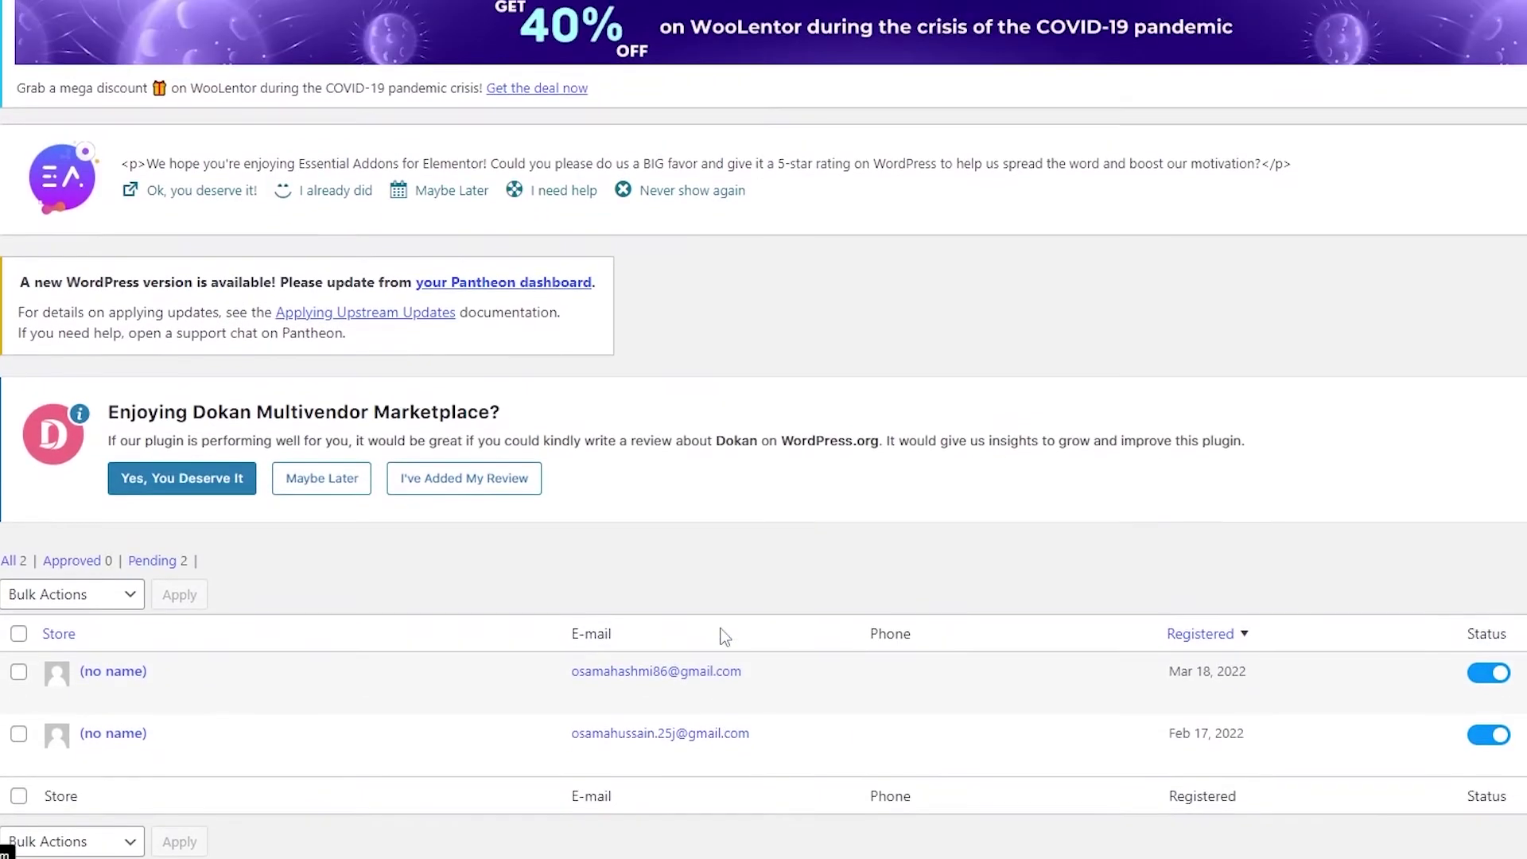
scroll(721, 634, down, 4)
scroll(704, 607, up, 4)
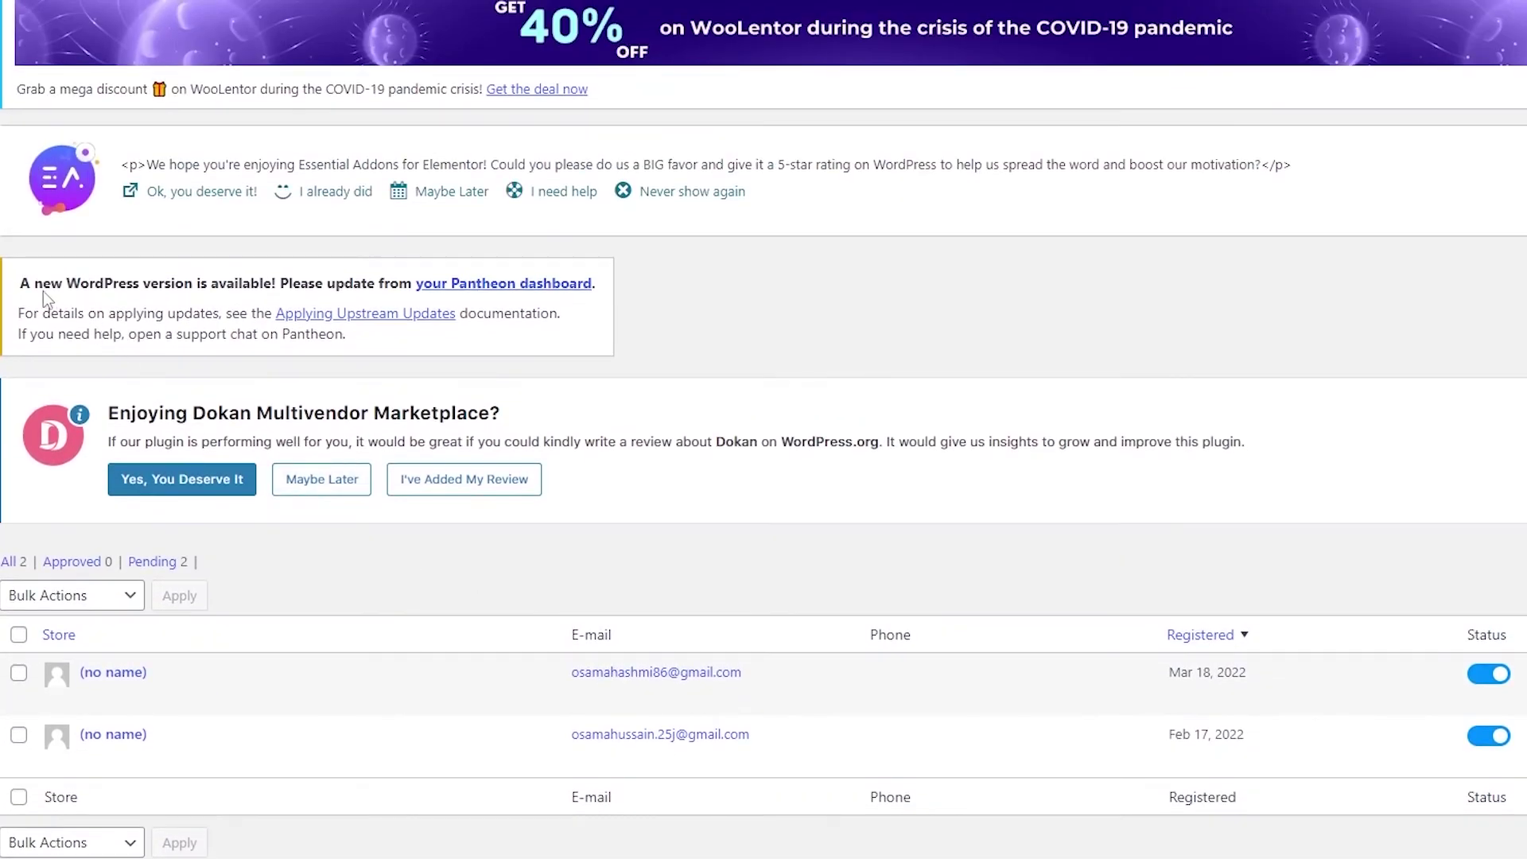
Step: Open Dokan's Modules page, dismissing the Pro upgrade offer, and review the available add-on modules
click(55, 189)
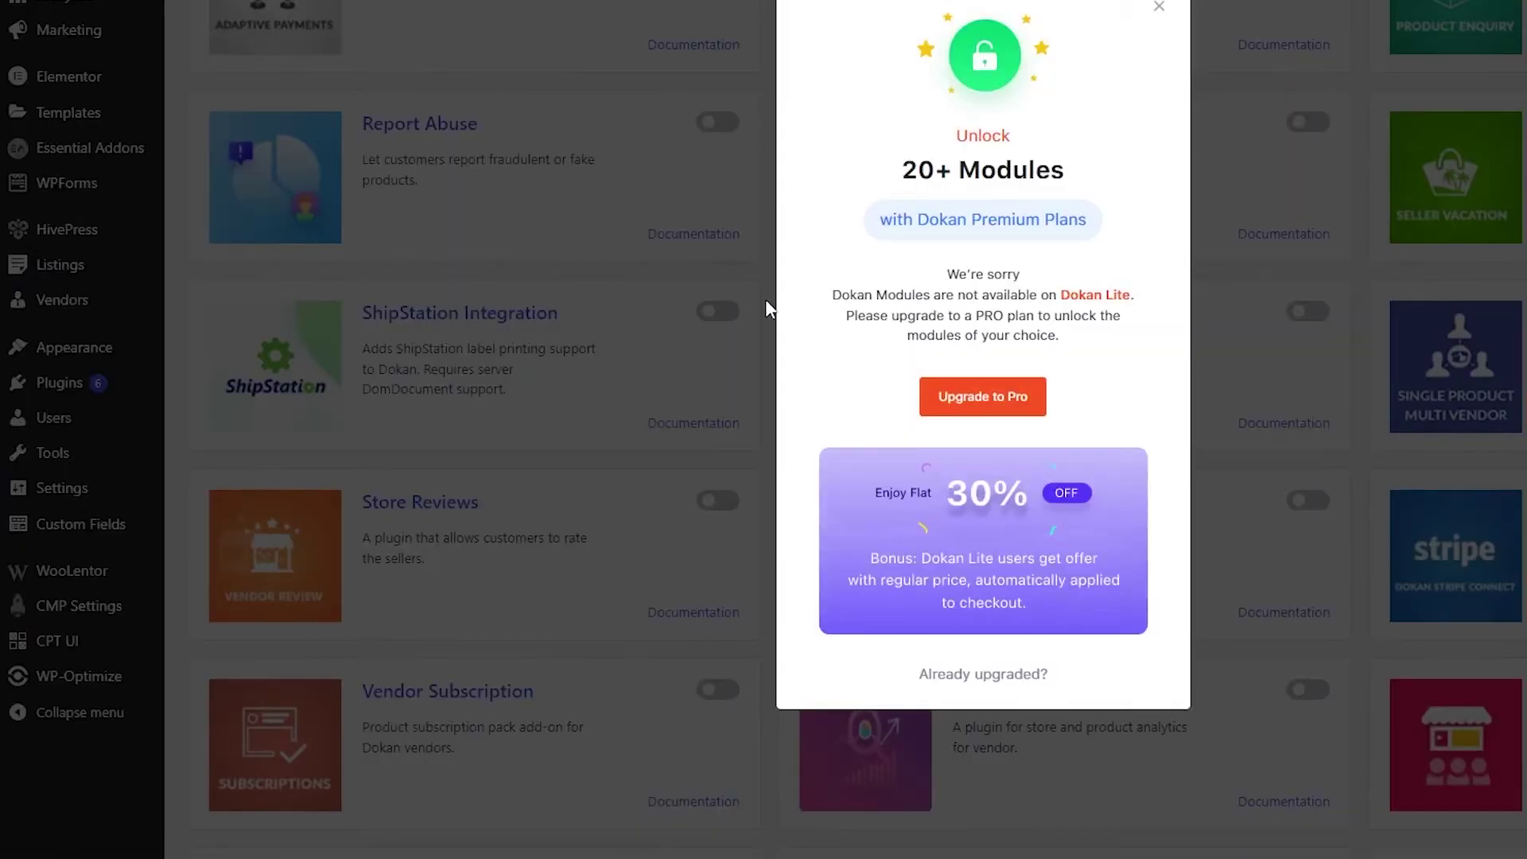
click(1163, 12)
scroll(787, 529, up, 9)
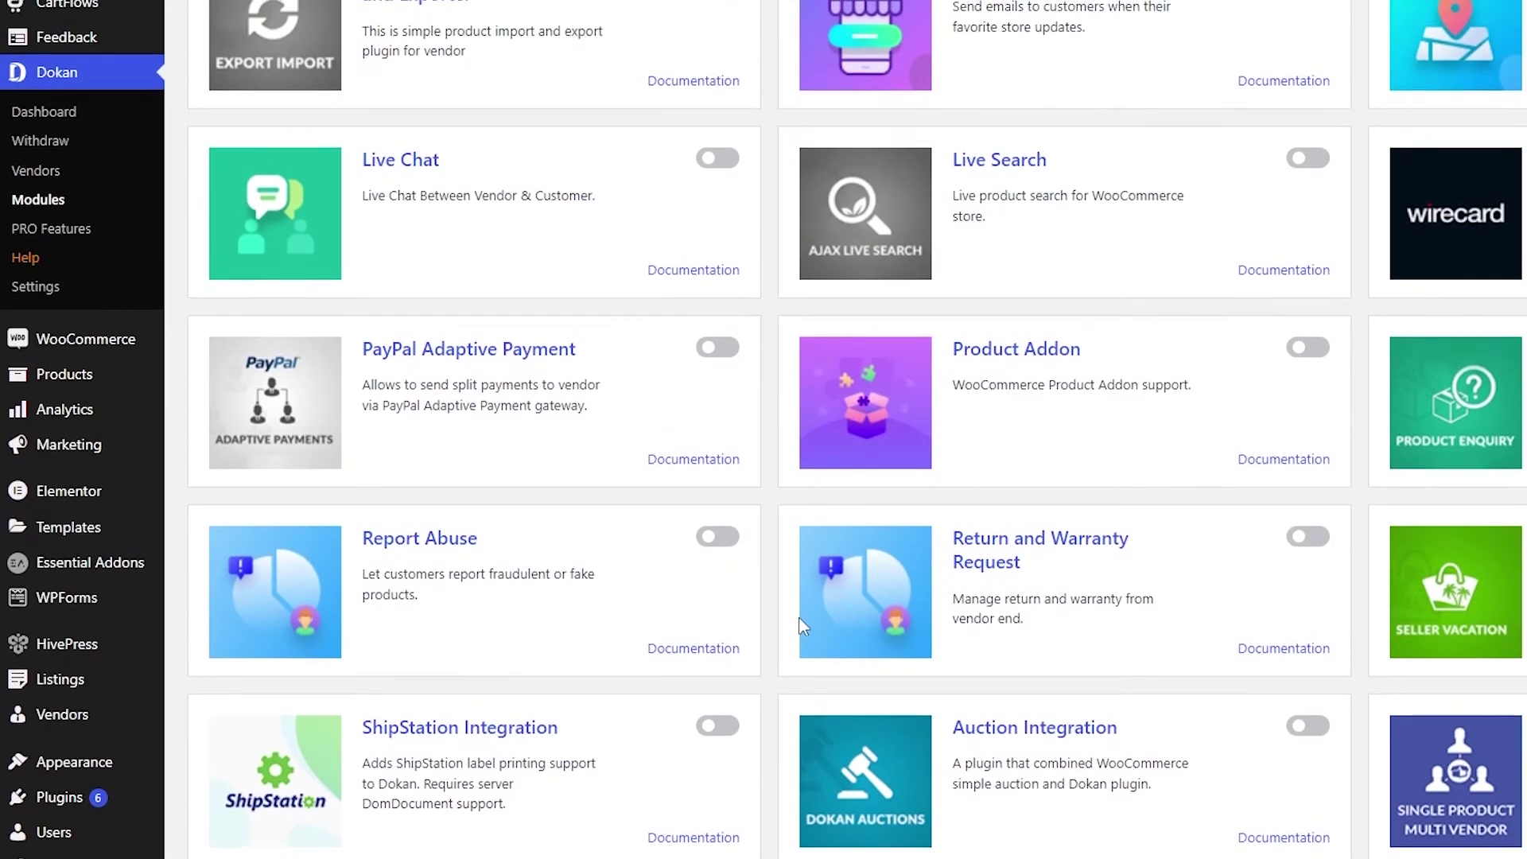
scroll(580, 440, down, 12)
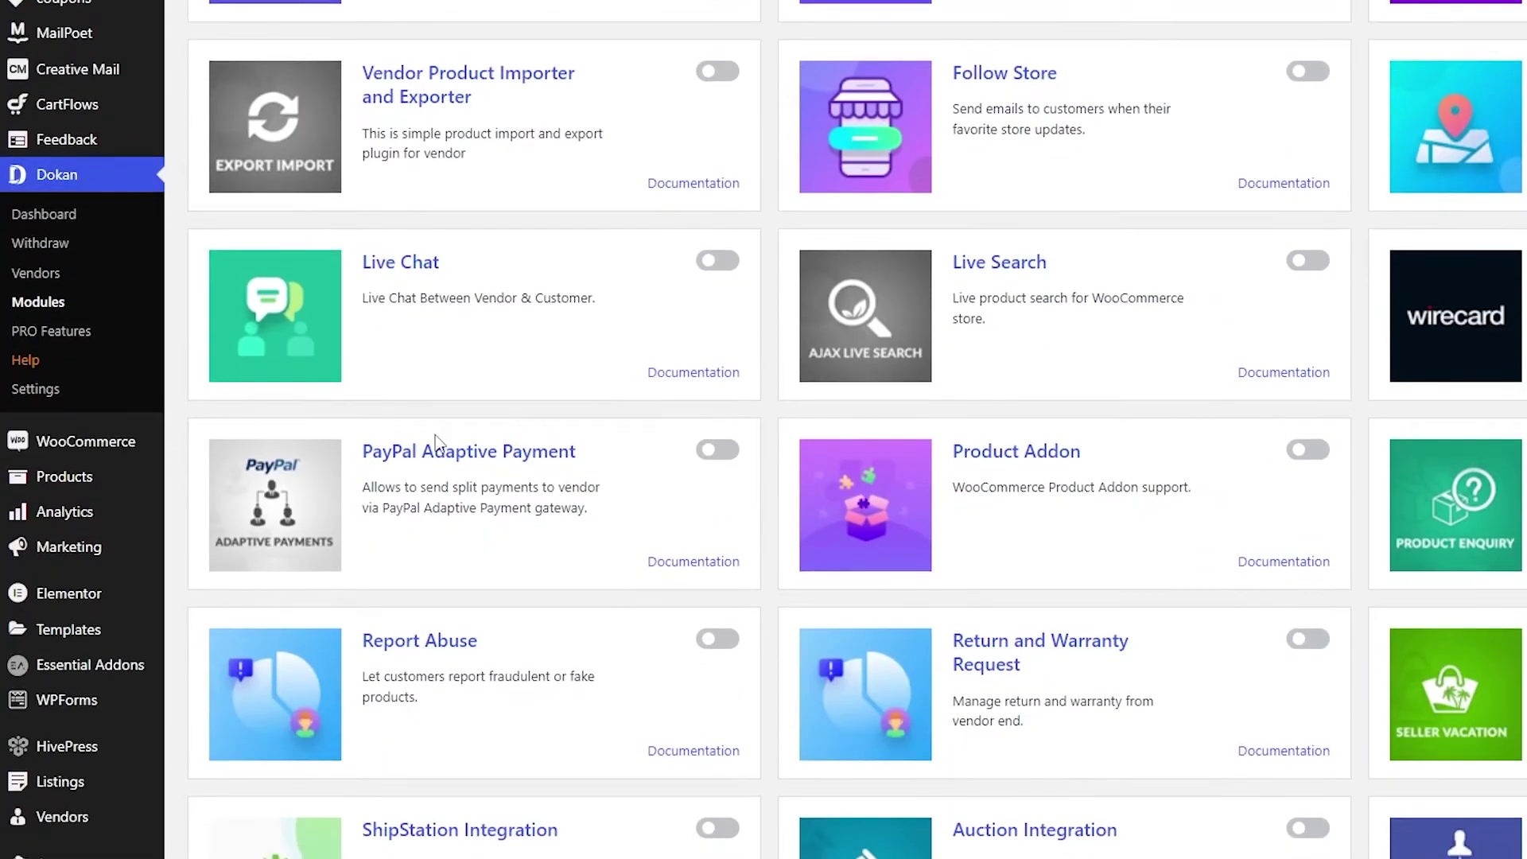
scroll(839, 409, down, 1)
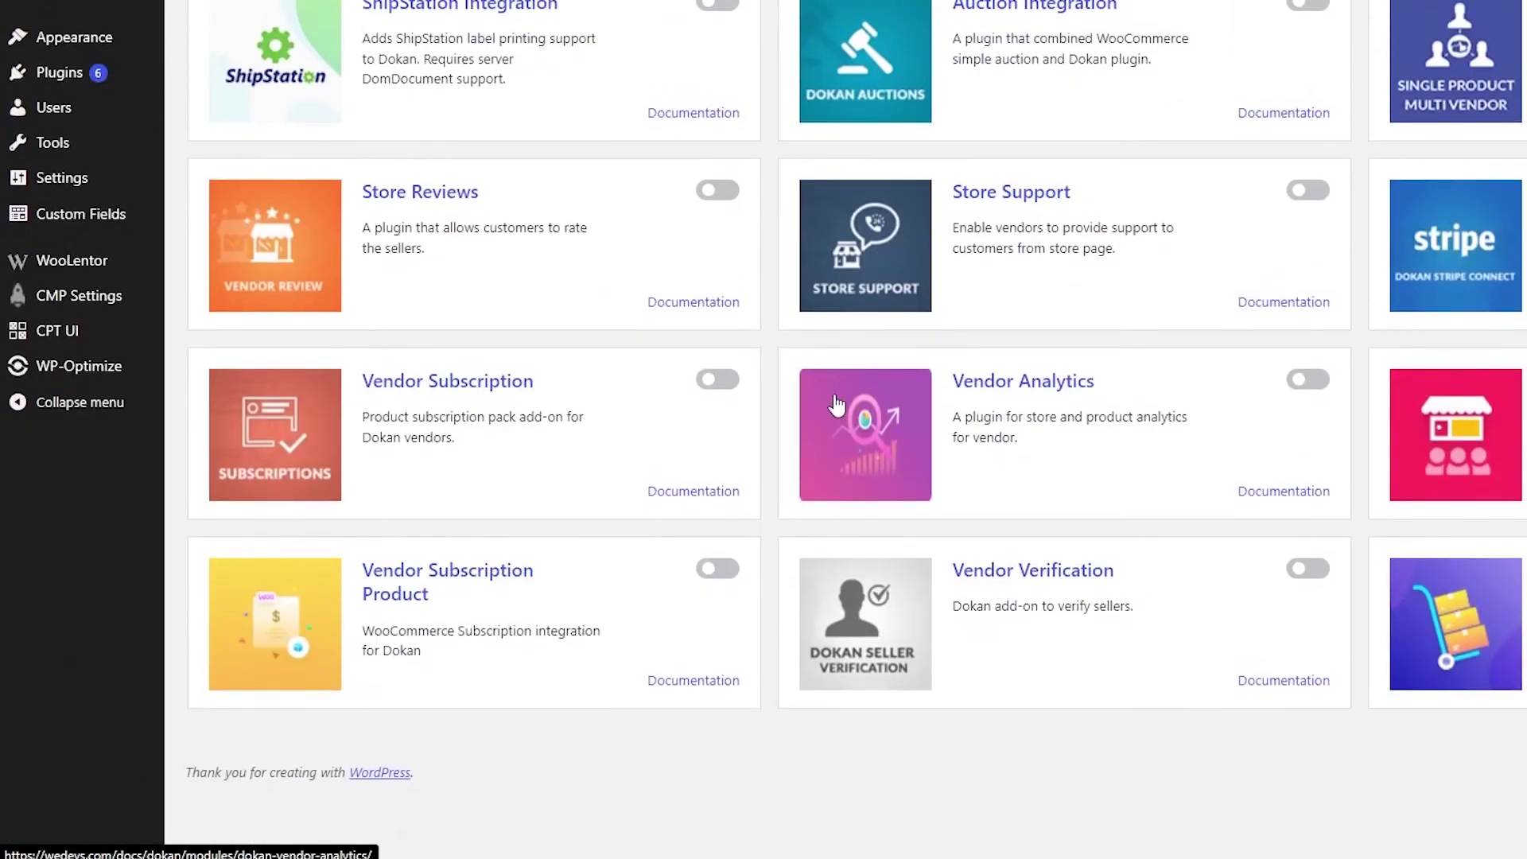
scroll(621, 521, up, 1)
scroll(620, 524, up, 10)
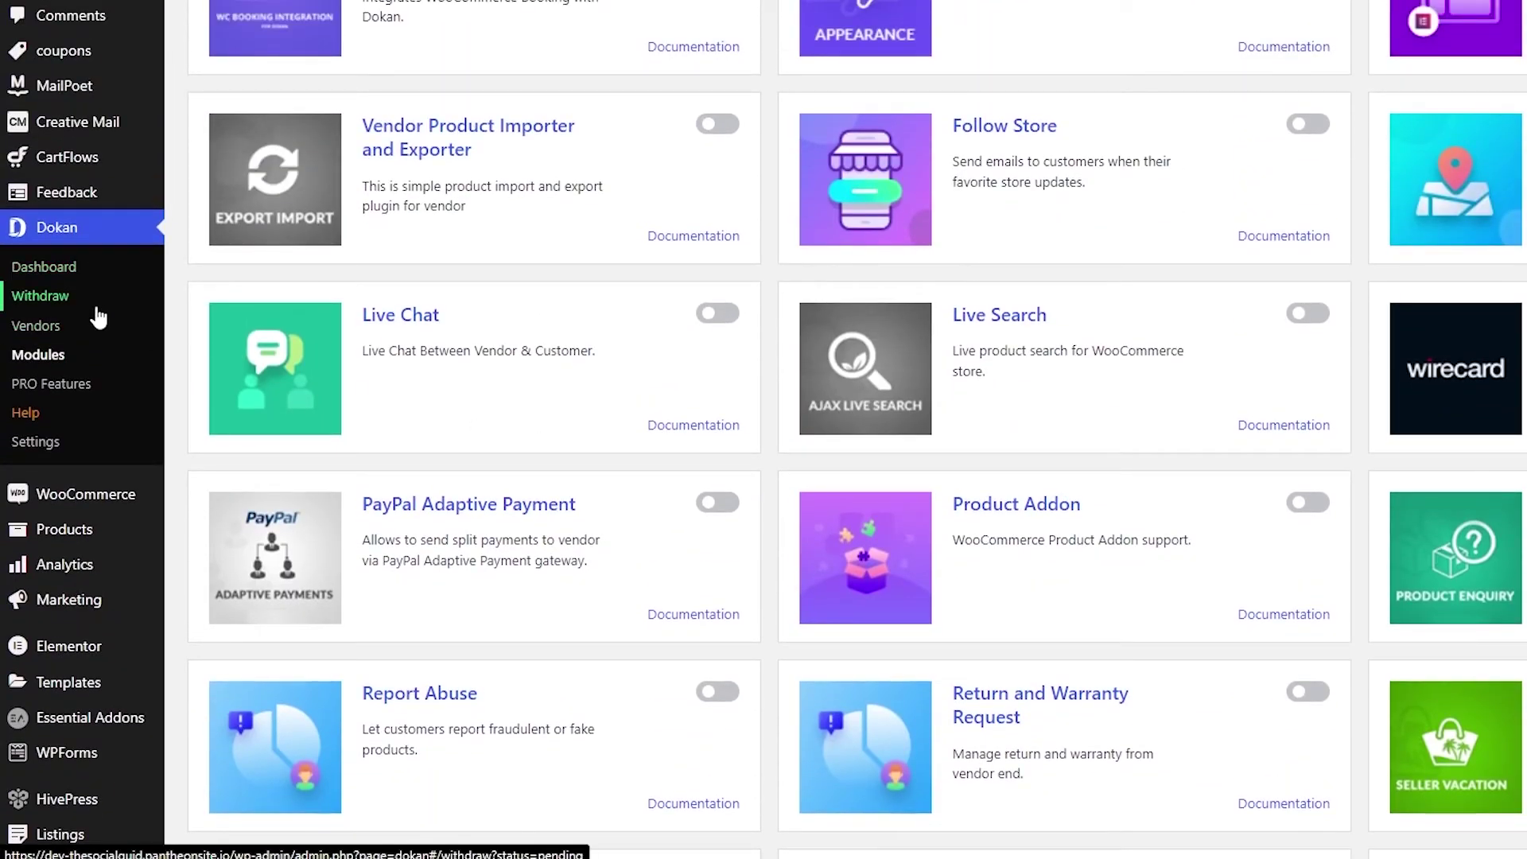
Step: Open Dokan's Withdraw Requests page and check the list of pending vendor requests
click(96, 307)
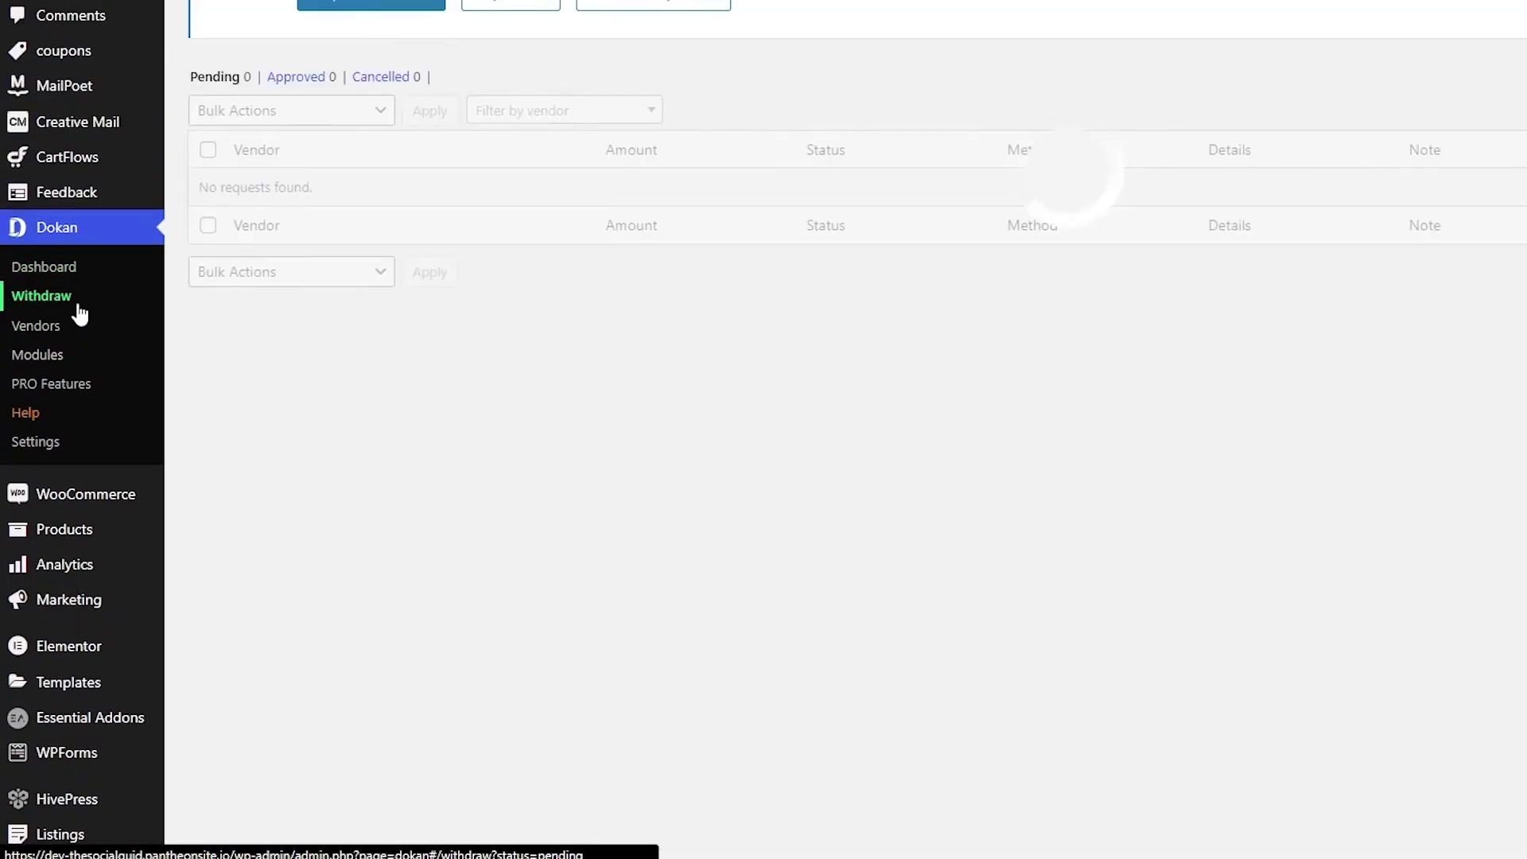
scroll(699, 402, up, 2)
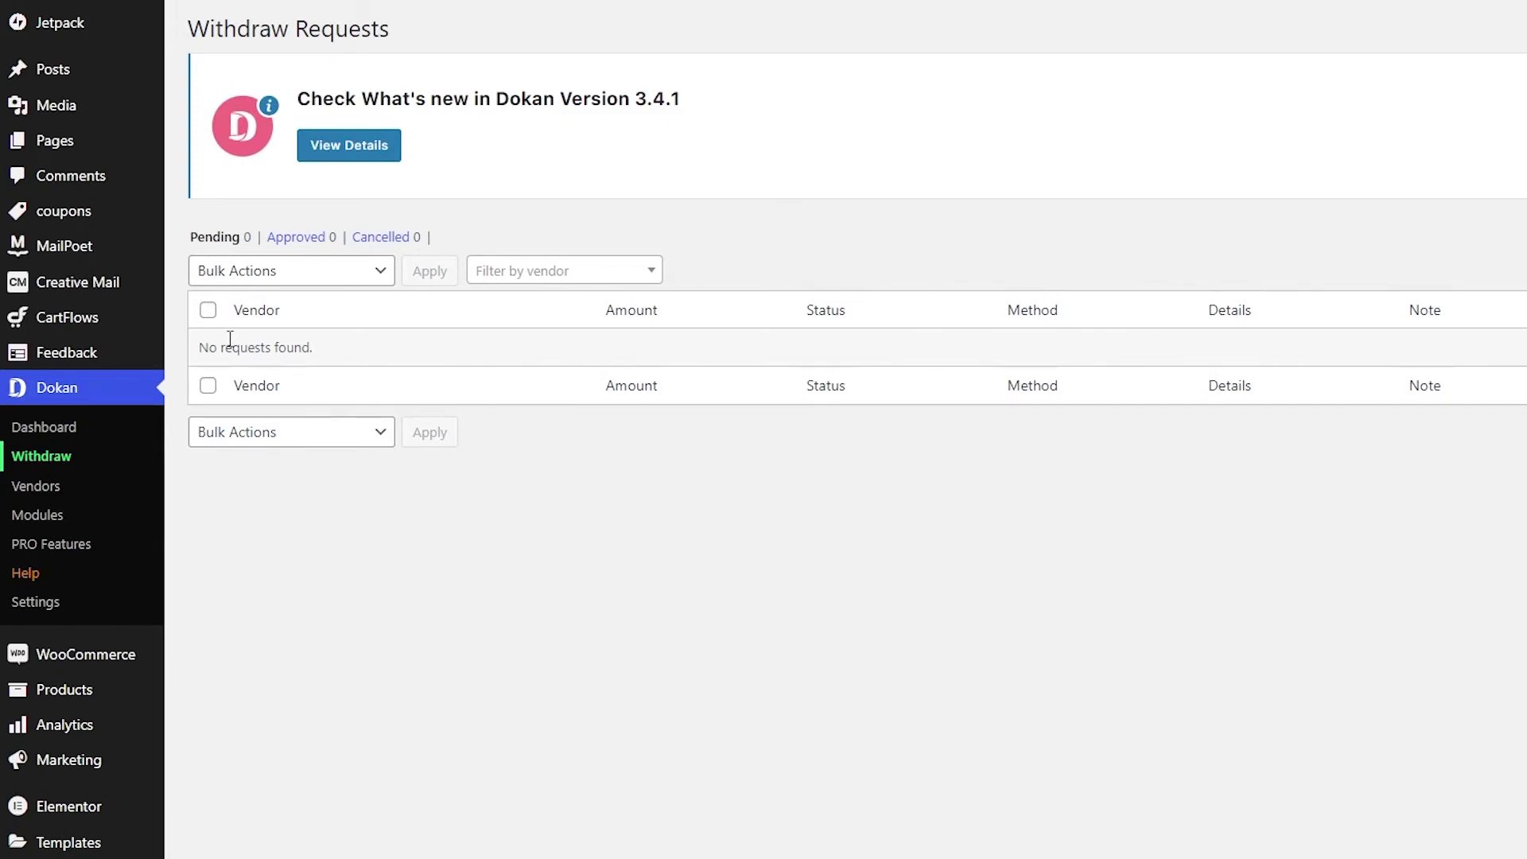
drag(200, 347, 315, 353)
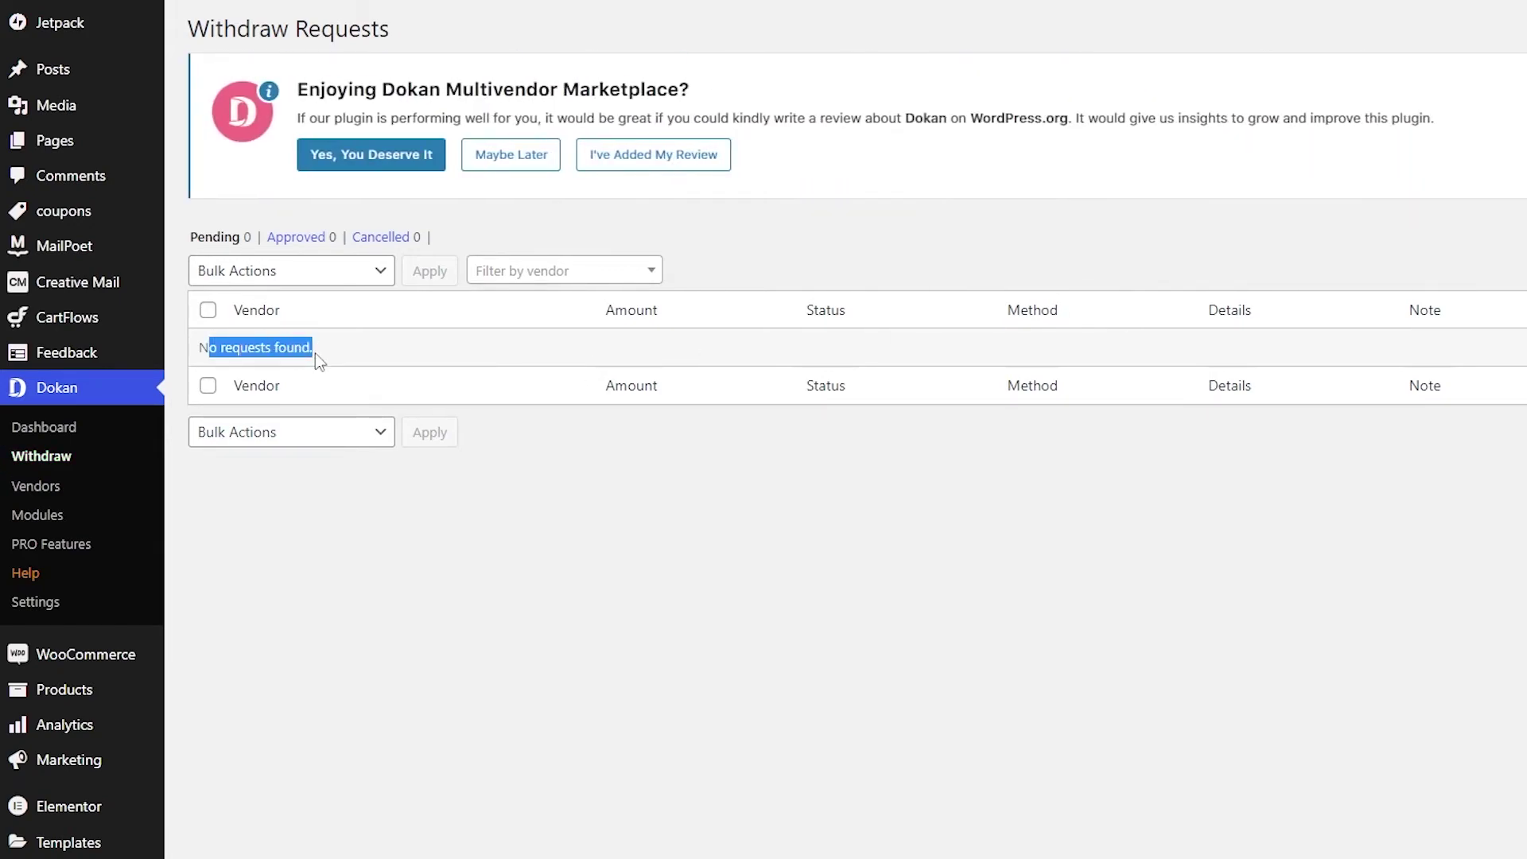
click(515, 491)
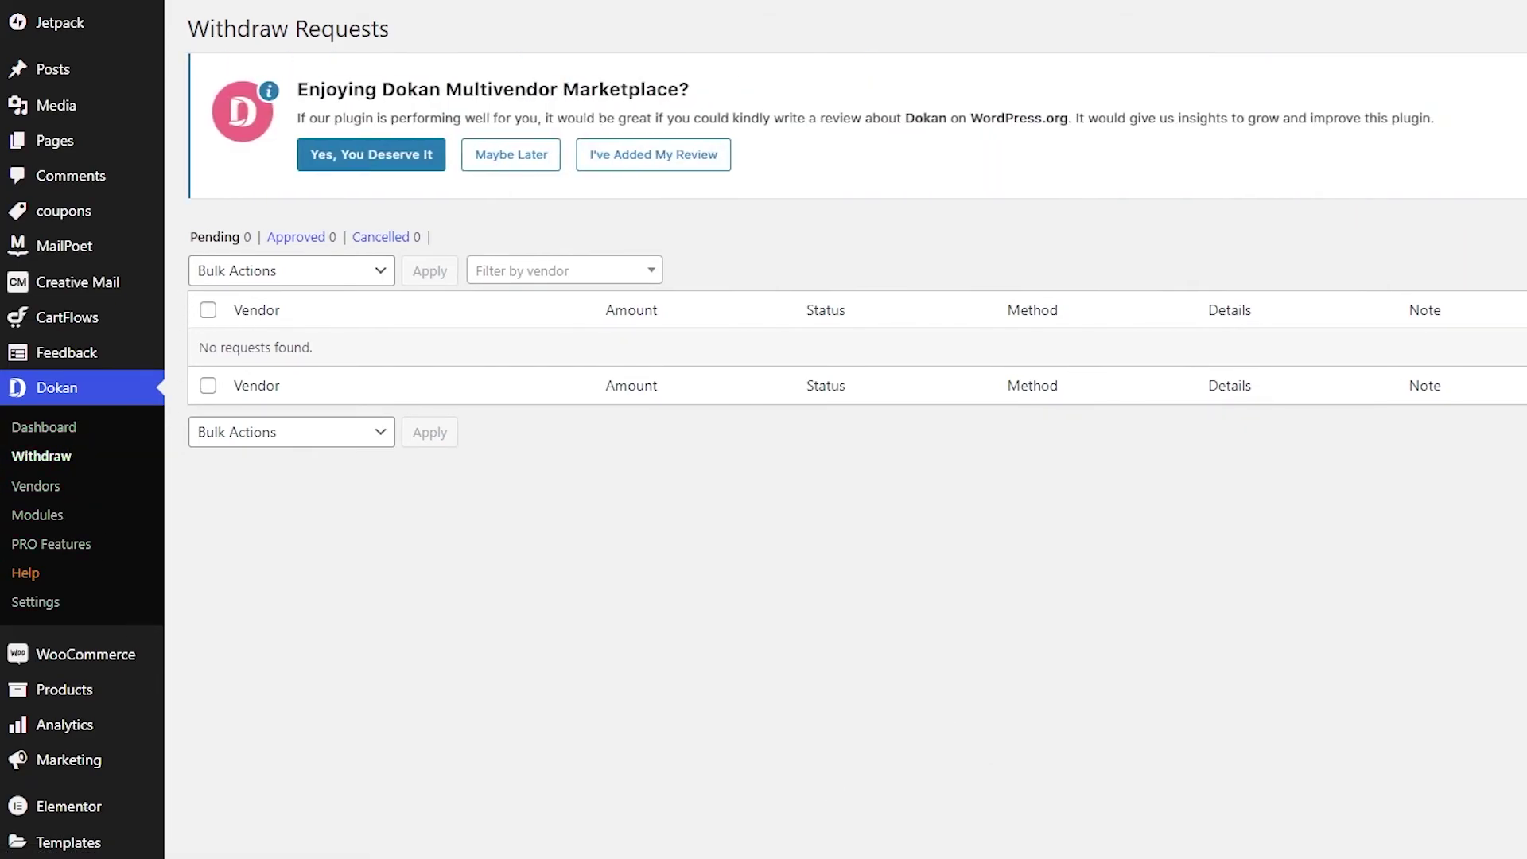
scroll(749, 468, down, 1)
scroll(743, 461, down, 3)
scroll(731, 460, up, 3)
scroll(415, 365, down, 3)
scroll(222, 547, up, 3)
scroll(222, 547, down, 3)
mouse_move(130, 468)
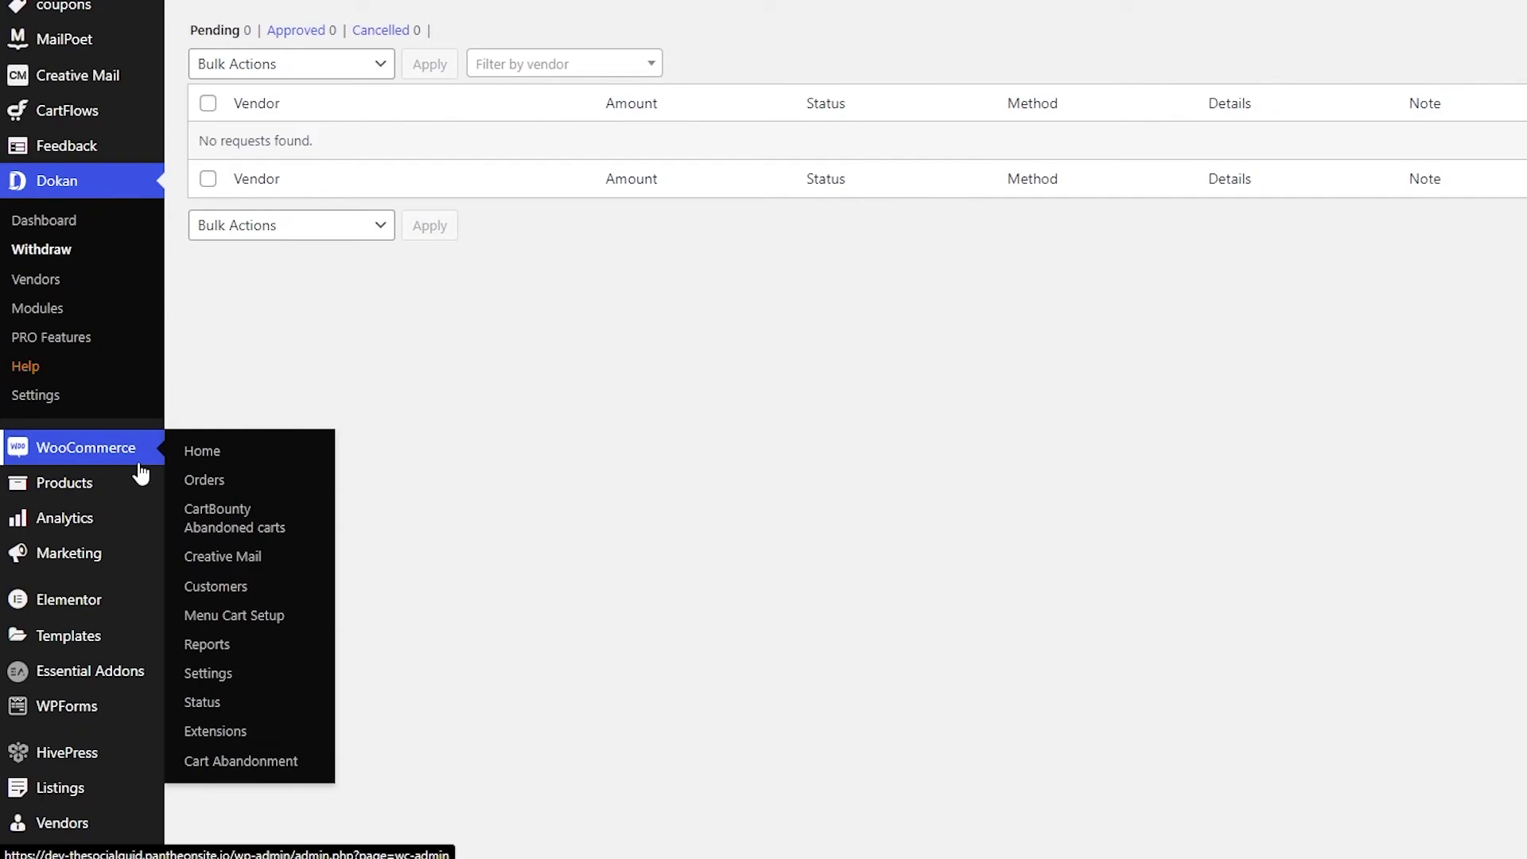
scroll(415, 708, down, 3)
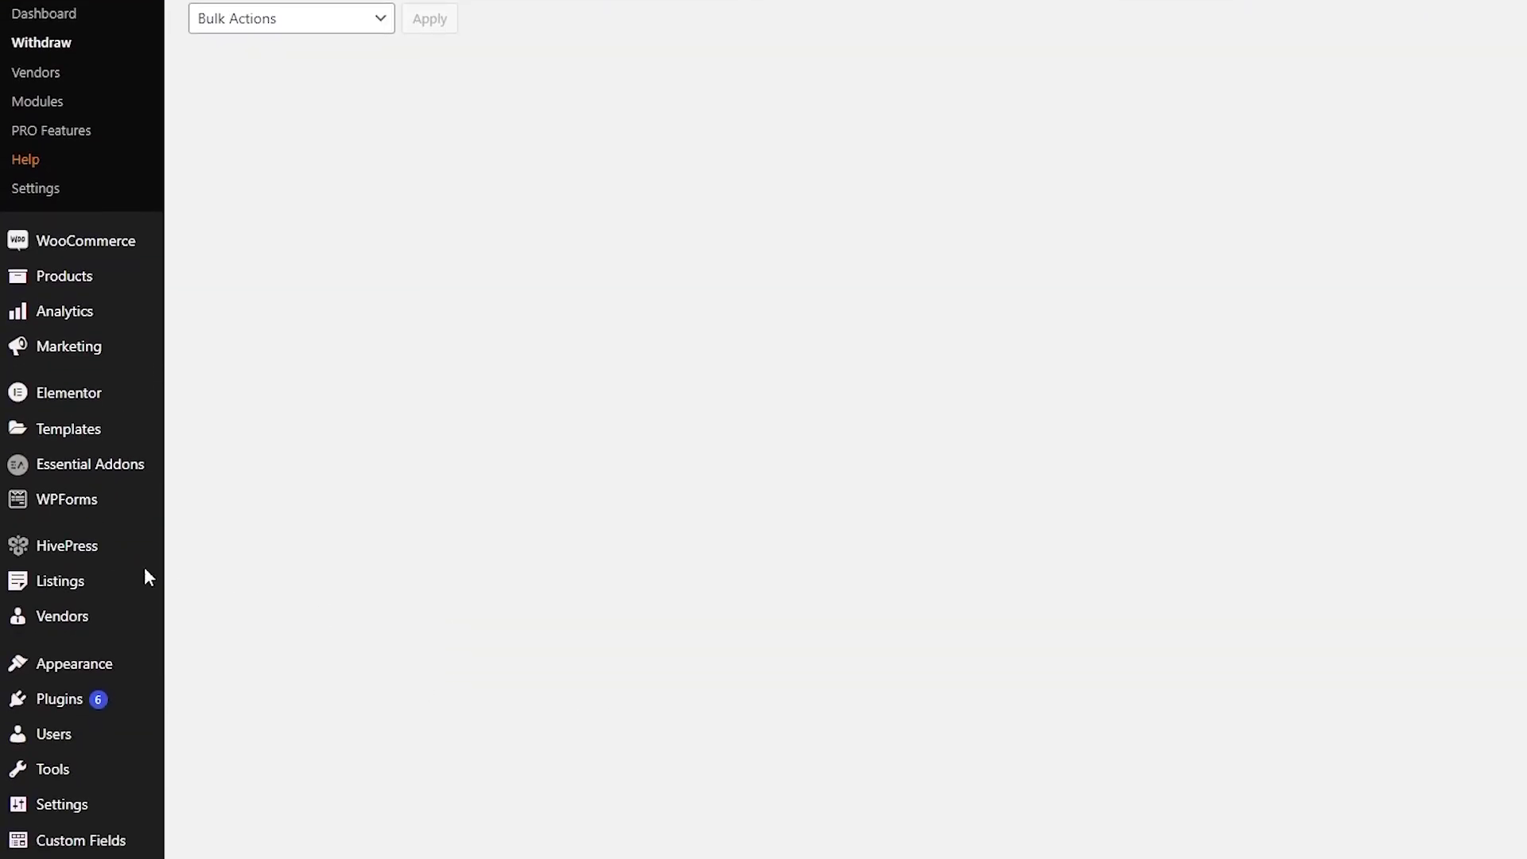
mouse_move(111, 715)
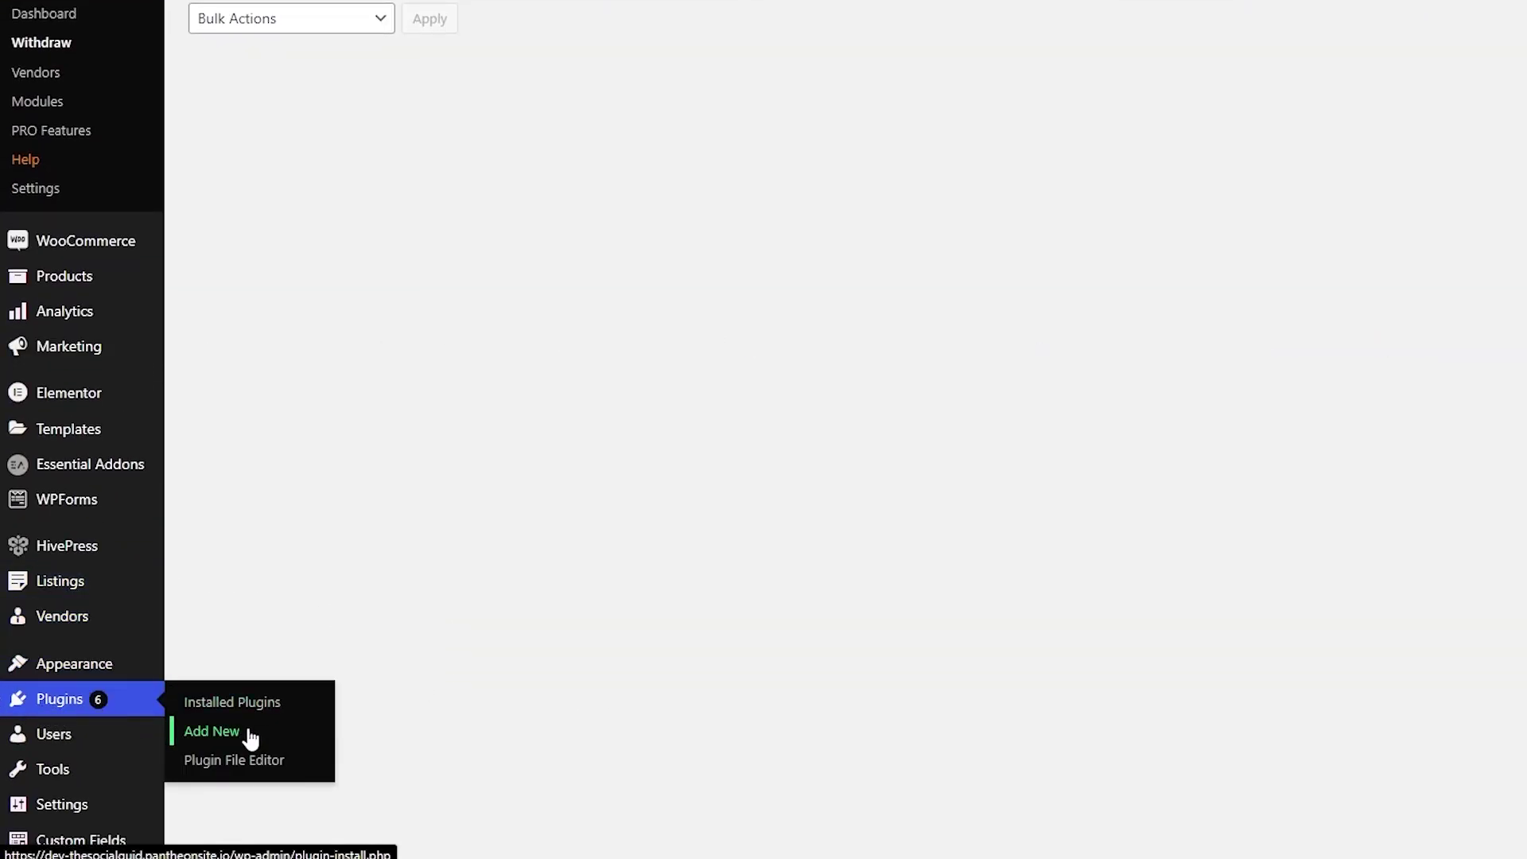
scroll(1097, 636, up, 5)
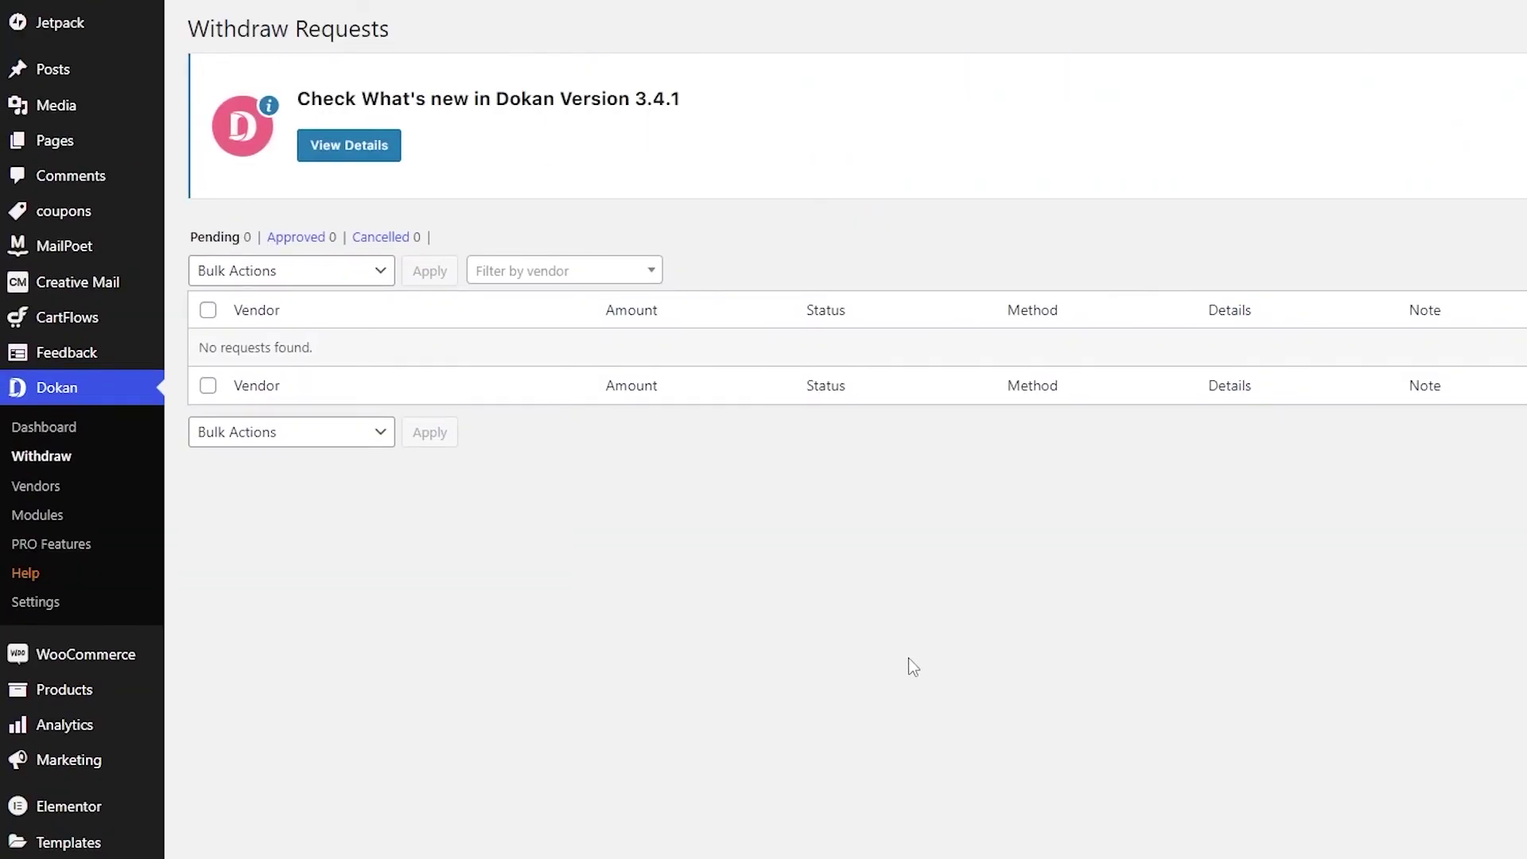